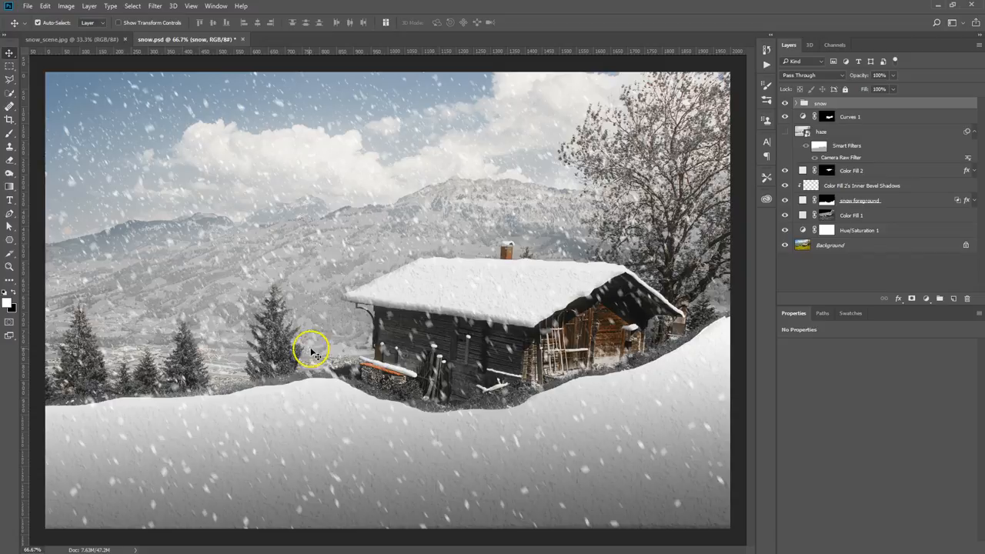
Step: Compare the original snow_scene.jpg photo with the finished winter version in snow.psd
{"action": "left_click", "coordinate": [96, 39]}
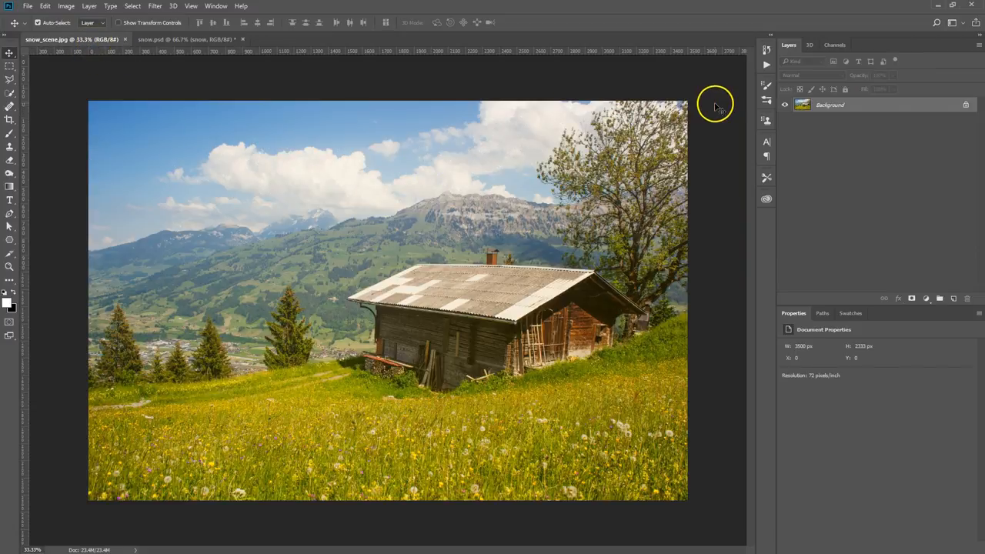
{"action": "left_click", "coordinate": [206, 40]}
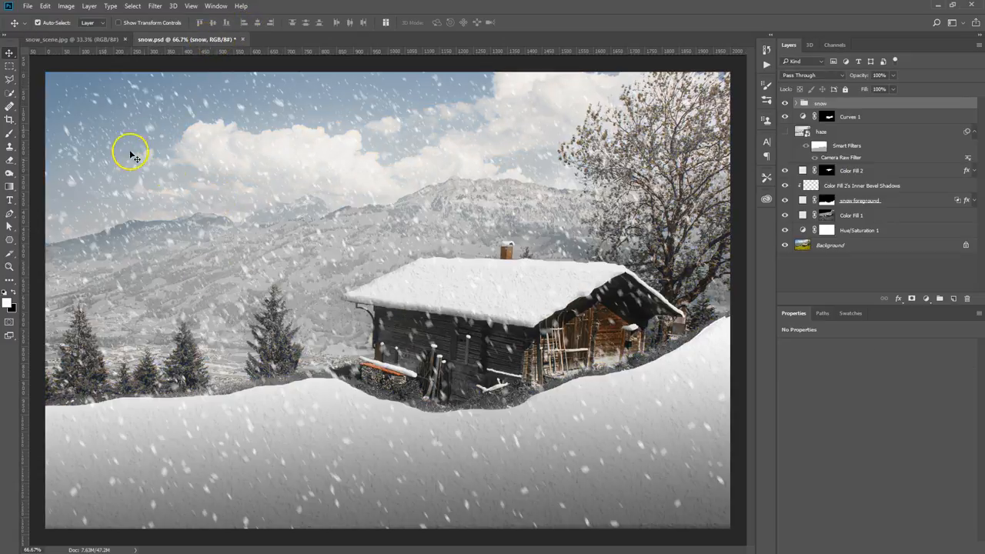
{"action": "left_click", "coordinate": [82, 39]}
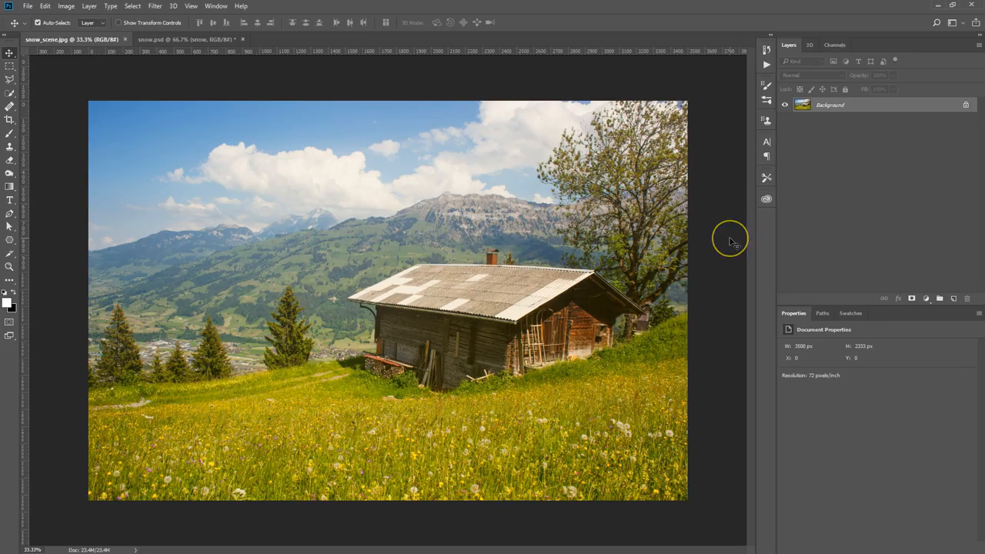
Step: Add a Hue/Saturation adjustment layer to snow_scene.jpg and set the Greens saturation to -100
{"action": "left_click", "coordinate": [924, 299]}
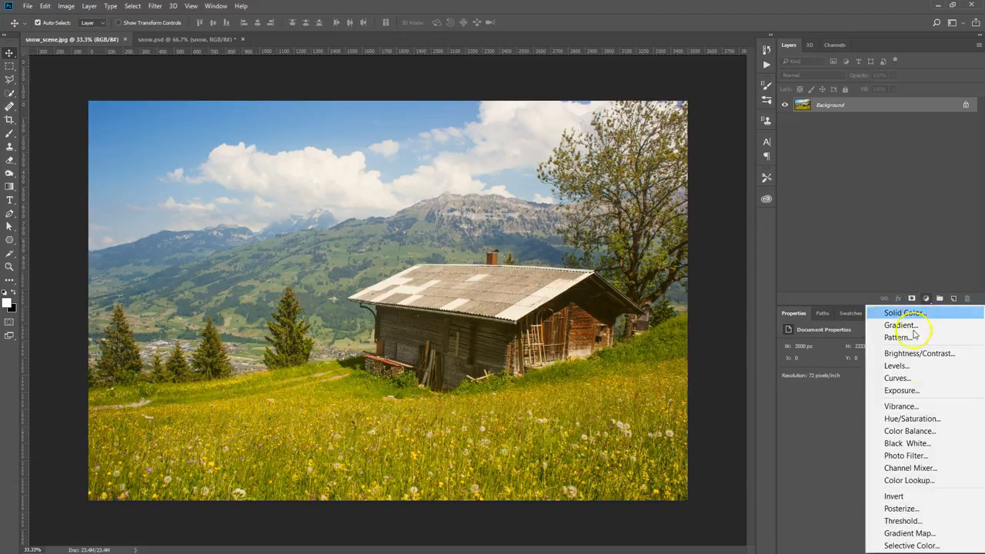
{"action": "left_click", "coordinate": [918, 419]}
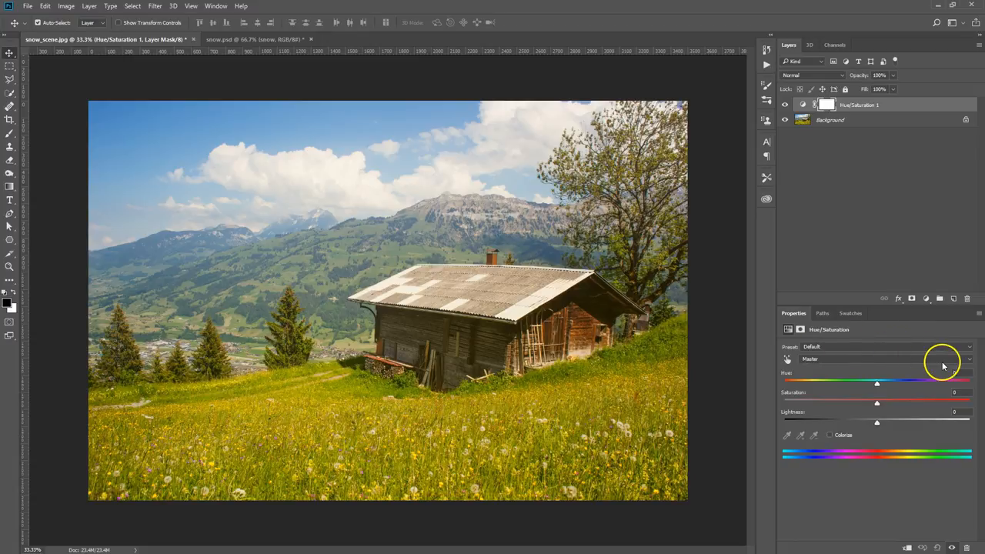
{"action": "left_click", "coordinate": [970, 363]}
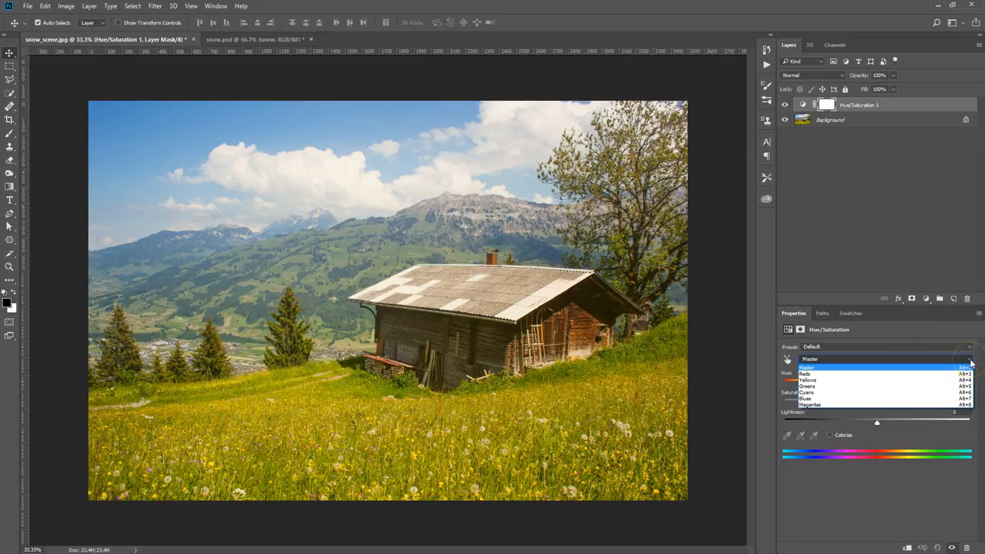
{"action": "left_click", "coordinate": [840, 388]}
{"action": "left_click_drag", "start_coordinate": [877, 404], "coordinate": [767, 411]}
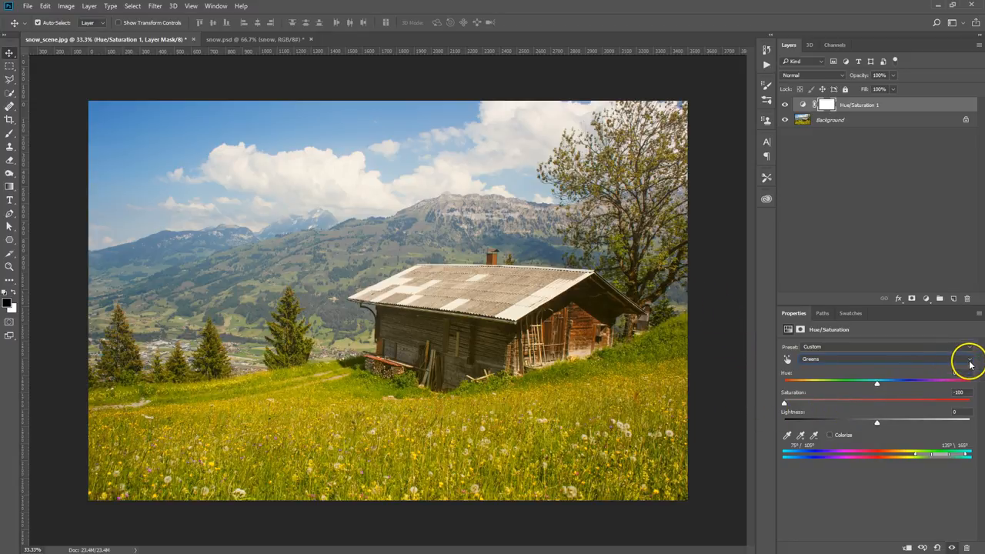
Step: Set the Yellows saturation to -89 in the Hue/Saturation adjustment
{"action": "left_click", "coordinate": [970, 364]}
{"action": "left_click", "coordinate": [833, 381]}
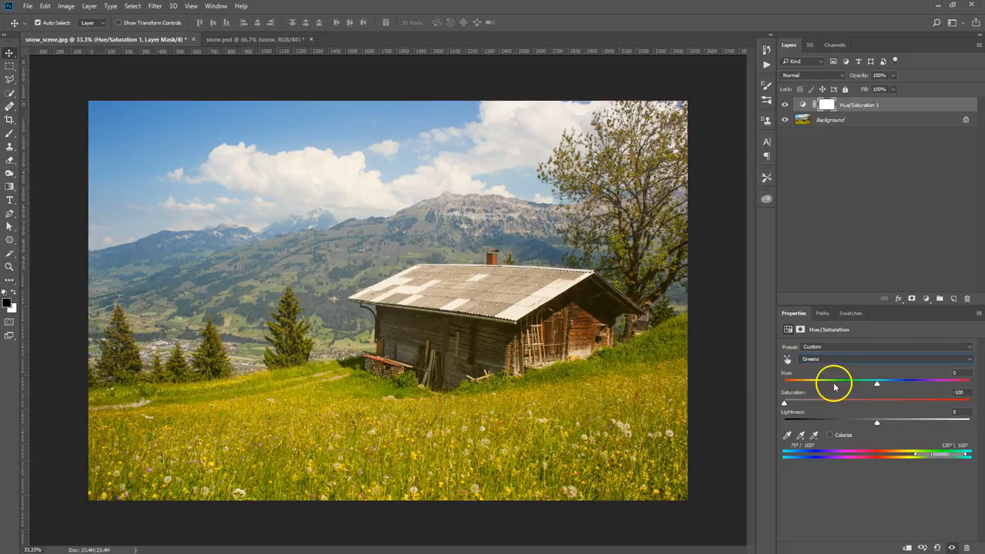
{"action": "left_click", "coordinate": [968, 361]}
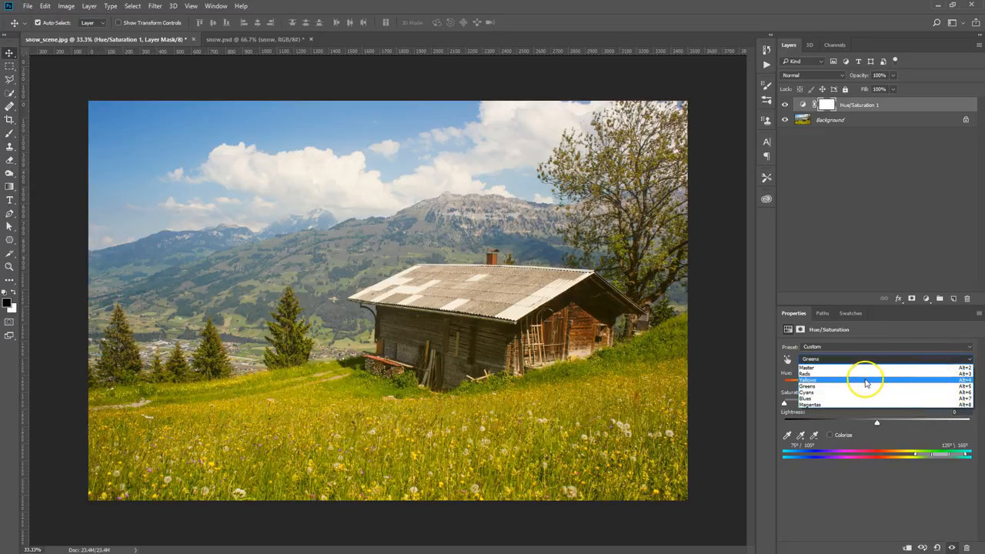
{"action": "left_click", "coordinate": [864, 375]}
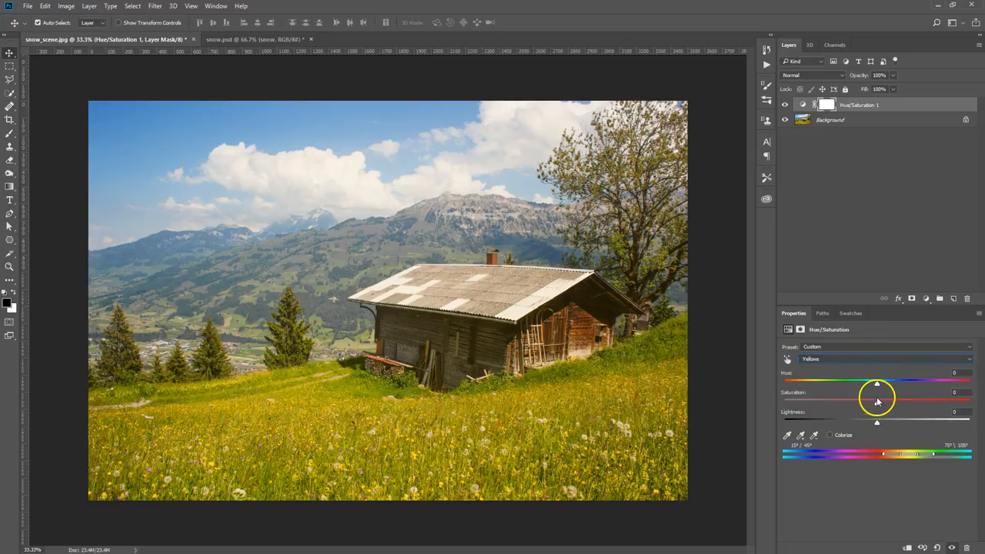
{"action": "left_click_drag", "start_coordinate": [877, 403], "coordinate": [777, 414]}
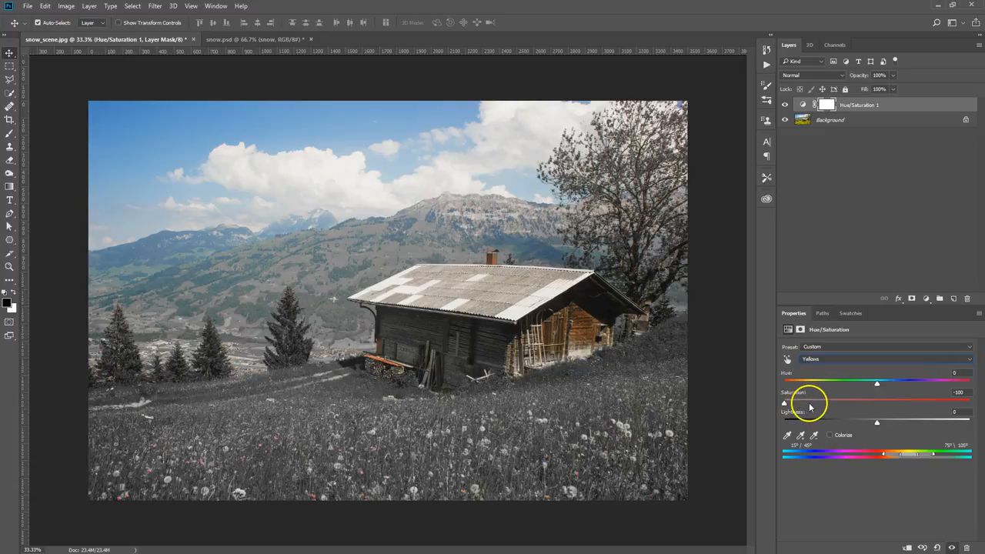
{"action": "left_click_drag", "start_coordinate": [783, 404], "coordinate": [798, 405]}
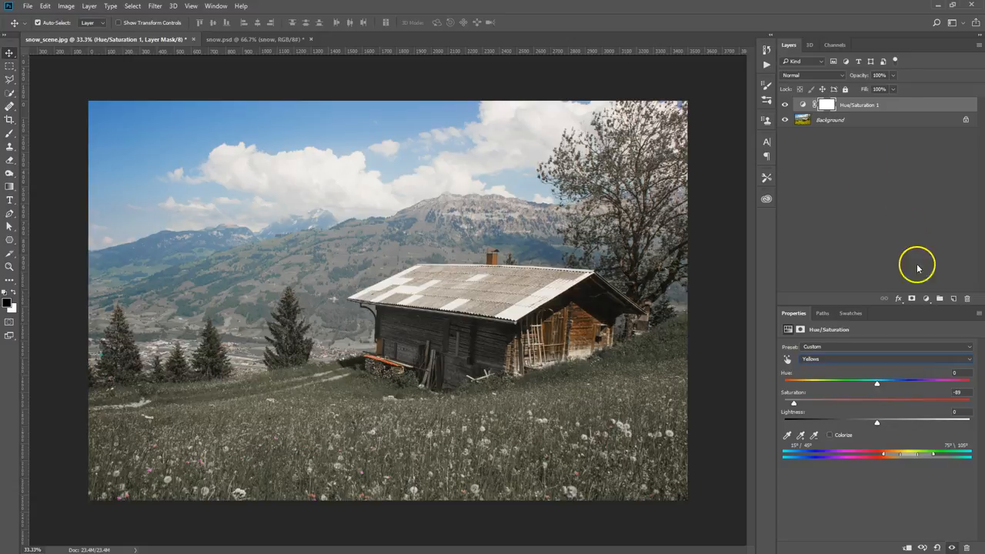
Step: Add a Black & White adjustment layer with Yellows at 300, Greens at 299 and Reds at -200
{"action": "key", "text": "b"}
{"action": "key", "text": "x"}
{"action": "left_click", "coordinate": [926, 300]}
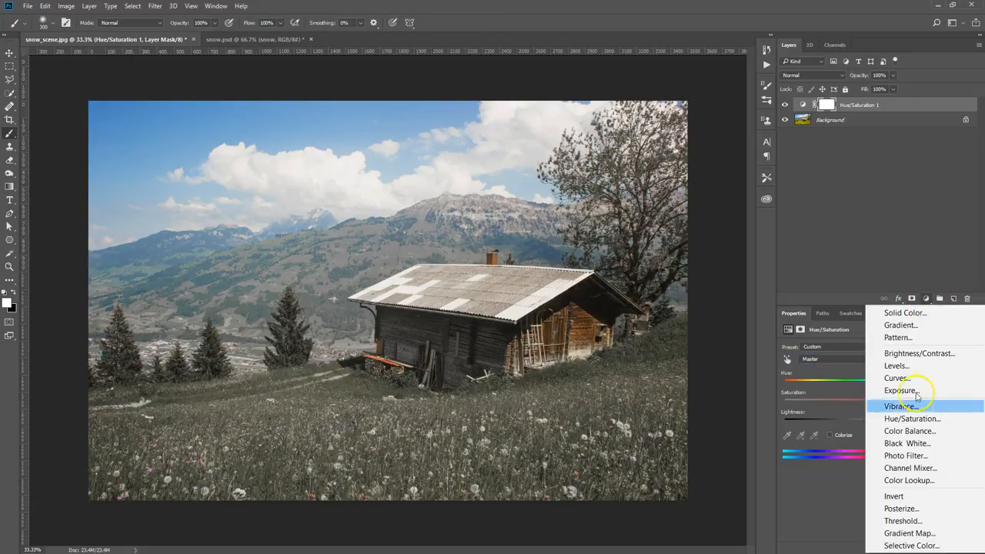
{"action": "left_click", "coordinate": [916, 441]}
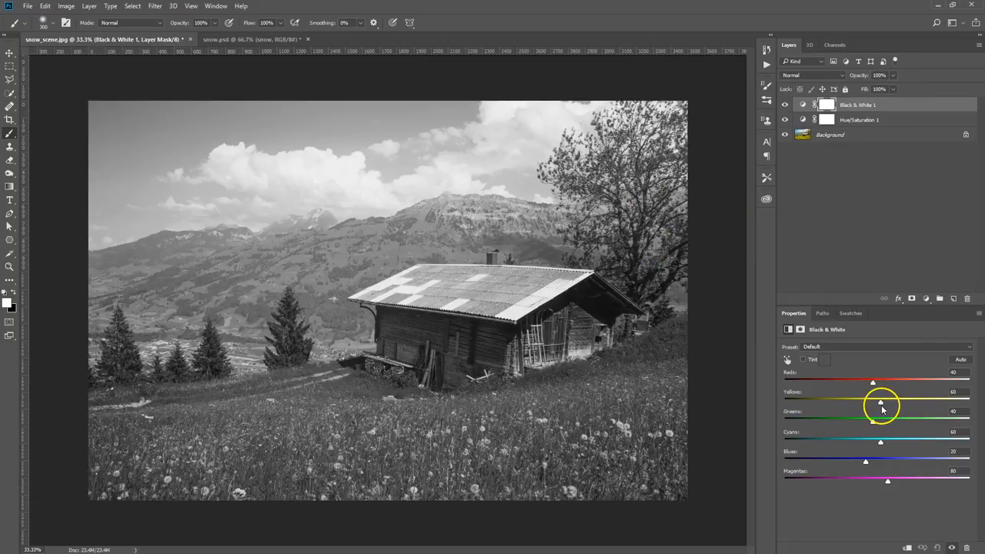
{"action": "left_click_drag", "start_coordinate": [881, 403], "coordinate": [981, 406]}
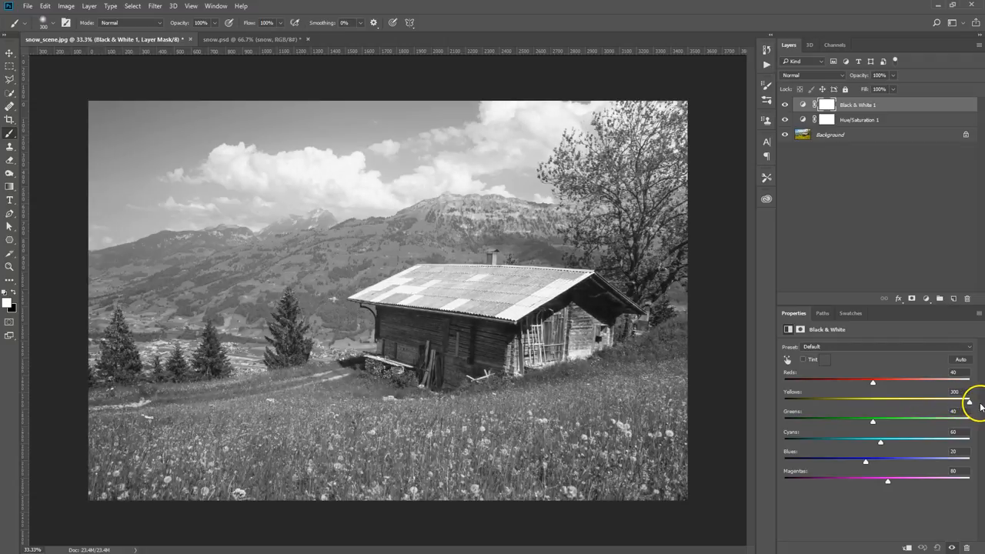
{"action": "left_click_drag", "start_coordinate": [873, 422], "coordinate": [969, 422]}
{"action": "left_click_drag", "start_coordinate": [872, 383], "coordinate": [783, 383]}
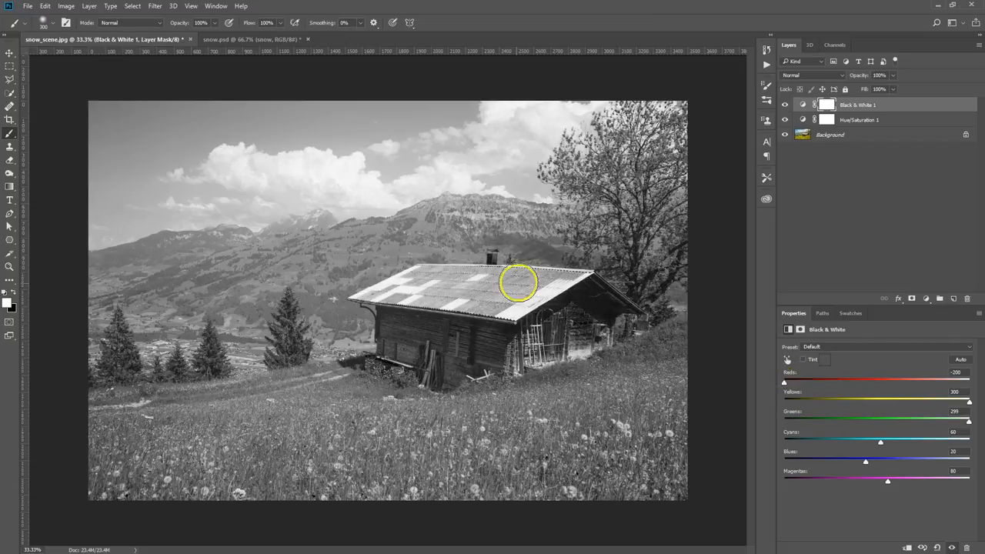
Step: Darken the sky in the Black & White adjustment by setting Cyans to -120 and Blues to -70
{"action": "left_click_drag", "start_coordinate": [880, 443], "coordinate": [832, 462]}
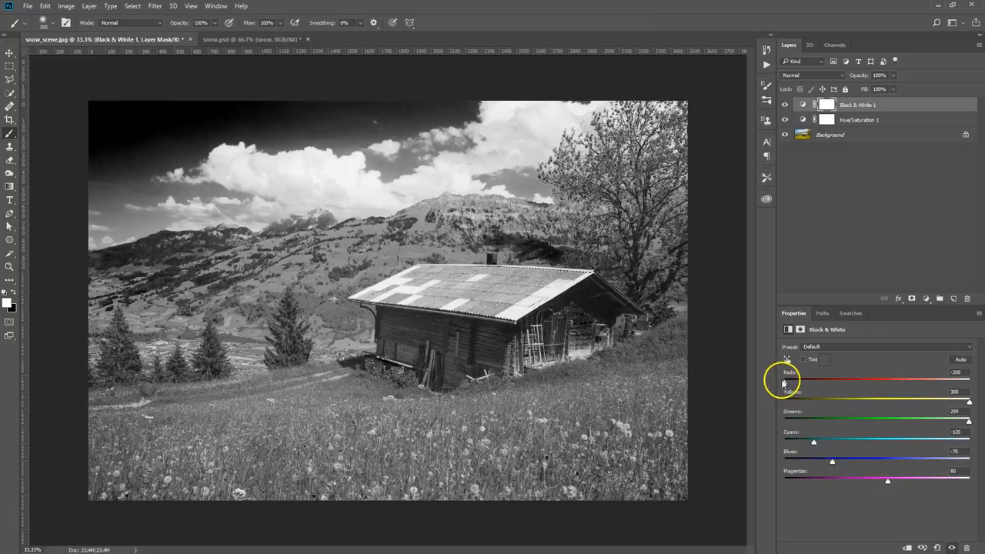
{"action": "mouse_move", "coordinate": [786, 384]}
{"action": "left_mouse_down"}
{"action": "mouse_move", "coordinate": [962, 387]}
{"action": "mouse_move", "coordinate": [767, 387]}
{"action": "left_mouse_up"}
{"action": "left_click", "coordinate": [562, 307]}
{"action": "left_click_drag", "start_coordinate": [561, 307], "coordinate": [588, 310]}
Step: Load the RGB channel's luminosity as a selection and delete the Black & White adjustment layer
{"action": "left_click", "coordinate": [834, 46]}
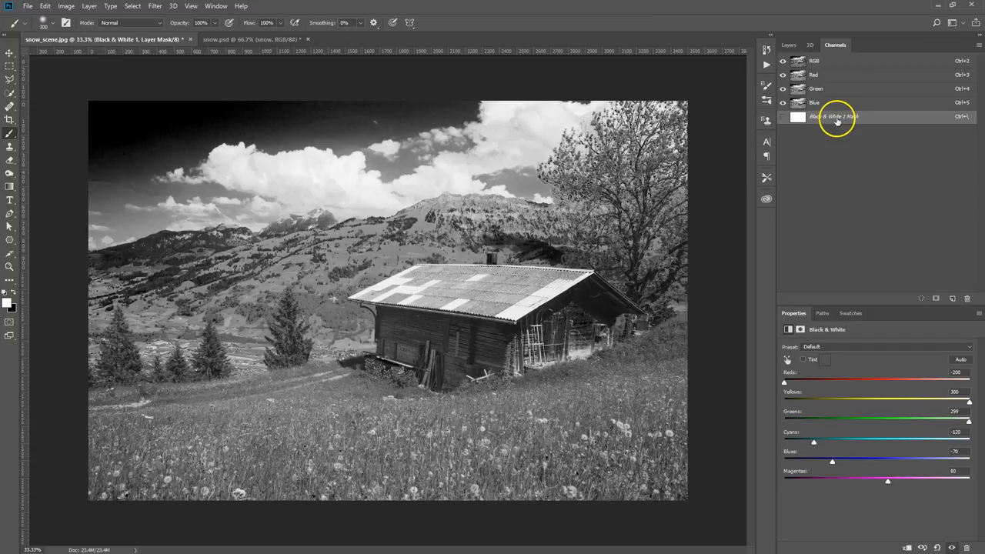
{"action": "left_click", "coordinate": [798, 61], "text": "ctrl"}
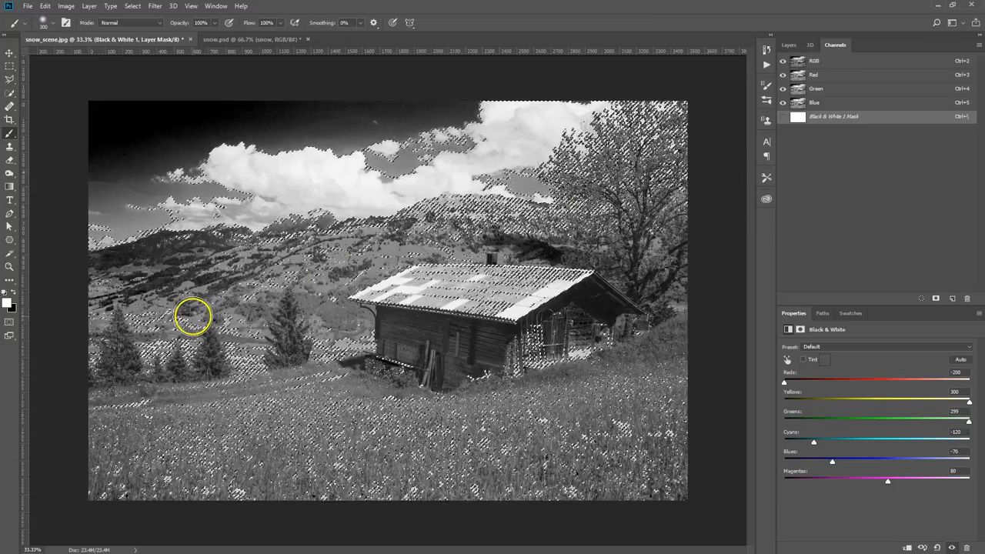
{"action": "left_click", "coordinate": [789, 44]}
{"action": "left_click_drag", "start_coordinate": [902, 104], "coordinate": [968, 299]}
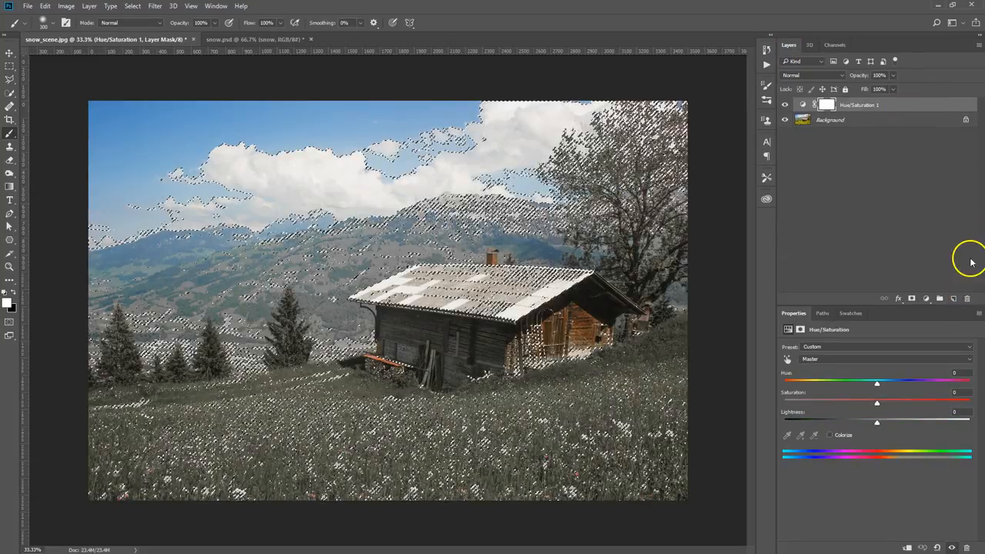
Step: Add a Solid Color fill layer masked by the active selection, using the light gray #ececec
{"action": "left_click", "coordinate": [926, 298]}
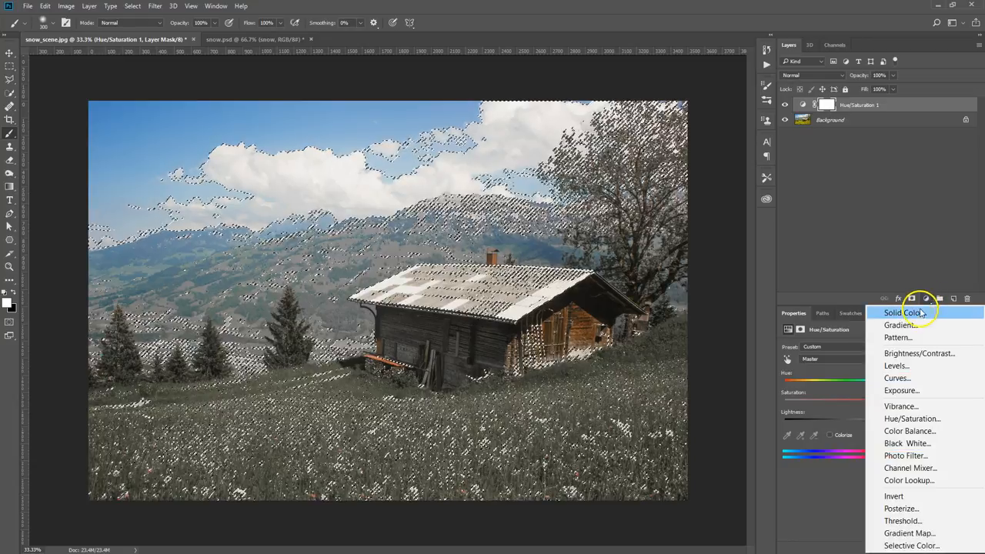
{"action": "left_click", "coordinate": [915, 313]}
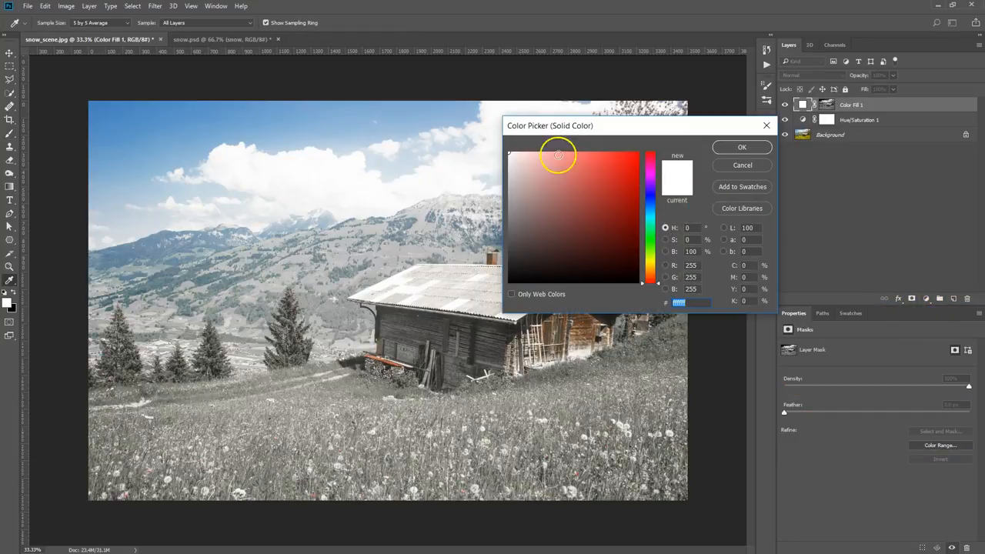
{"action": "left_click_drag", "start_coordinate": [509, 157], "coordinate": [508, 161]}
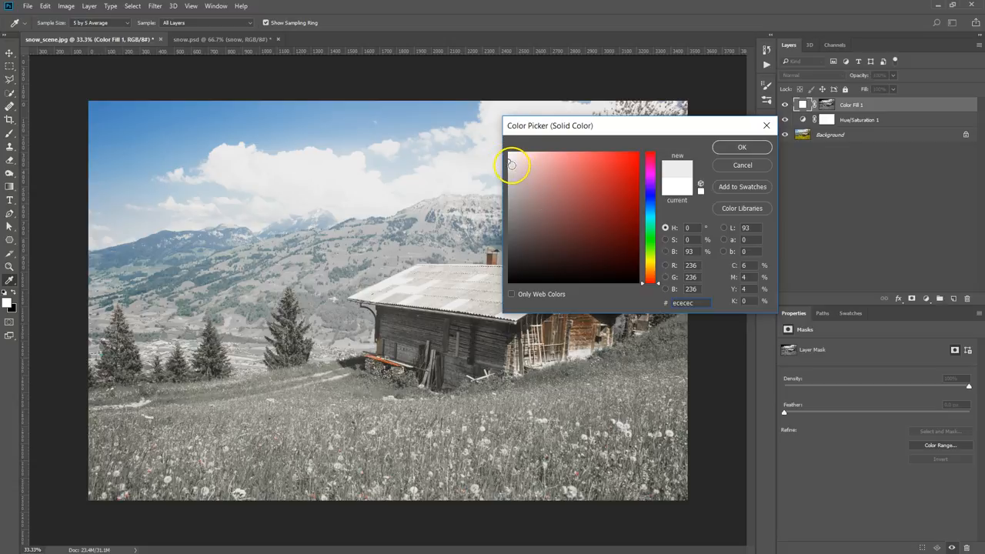
{"action": "left_click", "coordinate": [754, 154]}
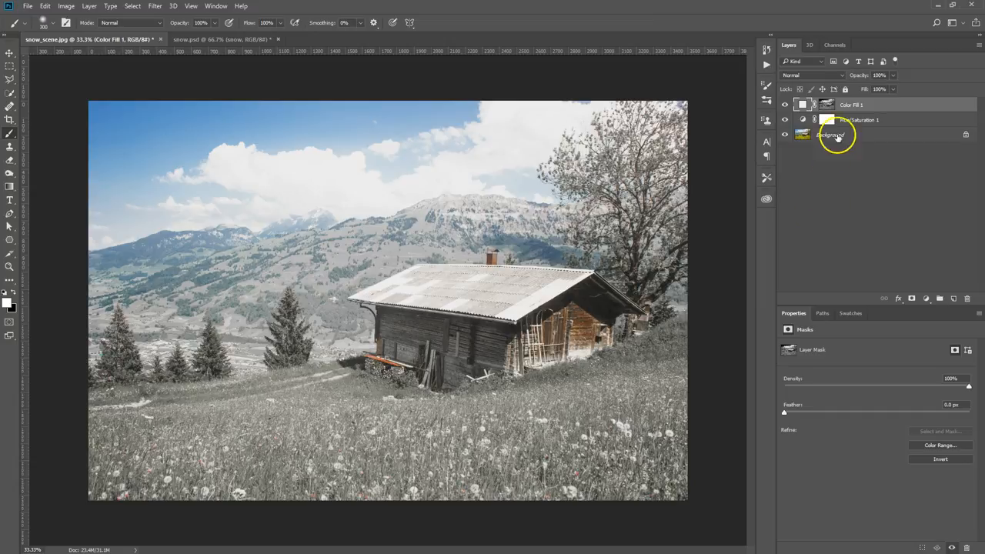
Step: Paint white with a soft brush on the Color Fill layer's mask over the mountains and valley behind the cabin
{"action": "left_click", "coordinate": [825, 106]}
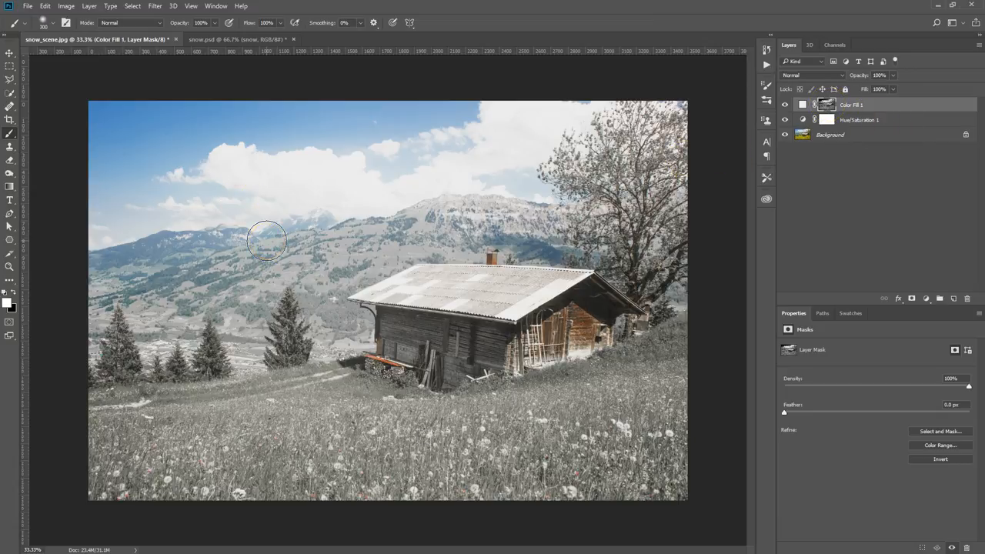
{"action": "left_click", "coordinate": [53, 26]}
{"action": "left_click", "coordinate": [52, 80]}
{"action": "left_click", "coordinate": [354, 227]}
{"action": "mouse_move", "coordinate": [478, 208]}
{"action": "left_mouse_down"}
{"action": "mouse_move", "coordinate": [543, 246]}
{"action": "mouse_move", "coordinate": [491, 216]}
{"action": "mouse_move", "coordinate": [427, 226]}
{"action": "mouse_move", "coordinate": [457, 237]}
{"action": "mouse_move", "coordinate": [354, 260]}
{"action": "mouse_move", "coordinate": [390, 244]}
{"action": "left_mouse_up"}
{"action": "mouse_move", "coordinate": [319, 236]}
{"action": "left_mouse_down"}
{"action": "mouse_move", "coordinate": [126, 249]}
{"action": "mouse_move", "coordinate": [82, 339]}
{"action": "mouse_move", "coordinate": [96, 274]}
{"action": "mouse_move", "coordinate": [129, 267]}
{"action": "mouse_move", "coordinate": [151, 338]}
{"action": "mouse_move", "coordinate": [165, 321]}
{"action": "mouse_move", "coordinate": [187, 332]}
{"action": "mouse_move", "coordinate": [203, 286]}
{"action": "mouse_move", "coordinate": [147, 286]}
{"action": "mouse_move", "coordinate": [280, 277]}
{"action": "mouse_move", "coordinate": [310, 264]}
{"action": "mouse_move", "coordinate": [249, 289]}
{"action": "mouse_move", "coordinate": [245, 312]}
{"action": "mouse_move", "coordinate": [231, 304]}
{"action": "mouse_move", "coordinate": [246, 358]}
{"action": "mouse_move", "coordinate": [244, 288]}
{"action": "mouse_move", "coordinate": [284, 273]}
{"action": "mouse_move", "coordinate": [310, 282]}
{"action": "mouse_move", "coordinate": [345, 337]}
{"action": "mouse_move", "coordinate": [356, 329]}
{"action": "mouse_move", "coordinate": [330, 305]}
{"action": "mouse_move", "coordinate": [332, 290]}
{"action": "mouse_move", "coordinate": [418, 239]}
{"action": "mouse_move", "coordinate": [468, 224]}
{"action": "mouse_move", "coordinate": [549, 245]}
{"action": "mouse_move", "coordinate": [448, 218]}
{"action": "mouse_move", "coordinate": [367, 248]}
{"action": "mouse_move", "coordinate": [286, 240]}
{"action": "mouse_move", "coordinate": [177, 250]}
{"action": "mouse_move", "coordinate": [90, 309]}
{"action": "mouse_move", "coordinate": [182, 280]}
{"action": "mouse_move", "coordinate": [176, 308]}
{"action": "mouse_move", "coordinate": [237, 258]}
{"action": "mouse_move", "coordinate": [249, 295]}
{"action": "mouse_move", "coordinate": [256, 276]}
{"action": "mouse_move", "coordinate": [293, 270]}
{"action": "mouse_move", "coordinate": [330, 306]}
{"action": "mouse_move", "coordinate": [333, 340]}
{"action": "left_mouse_up"}
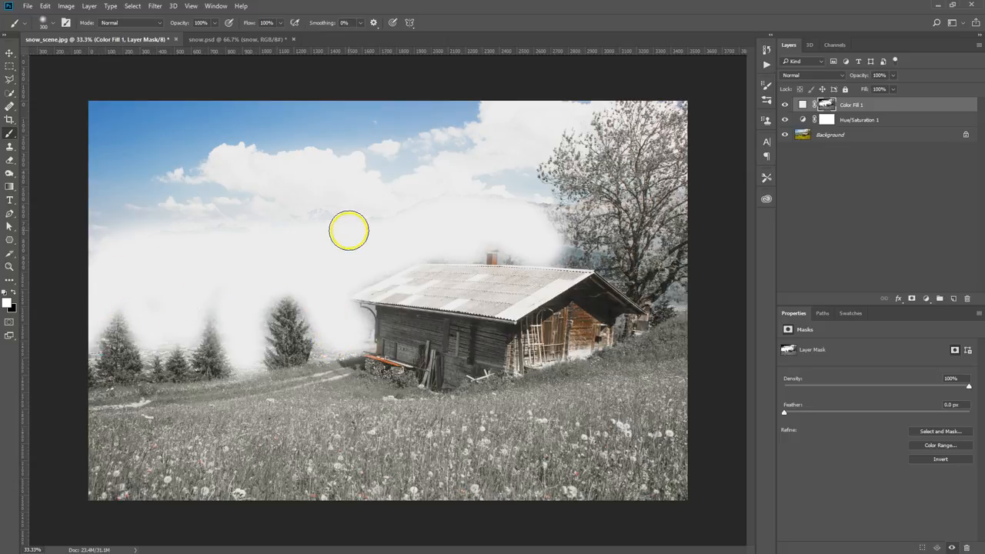
Step: Fade the last brush stroke on the mask to 51% opacity in Normal mode
{"action": "left_click", "coordinate": [45, 7]}
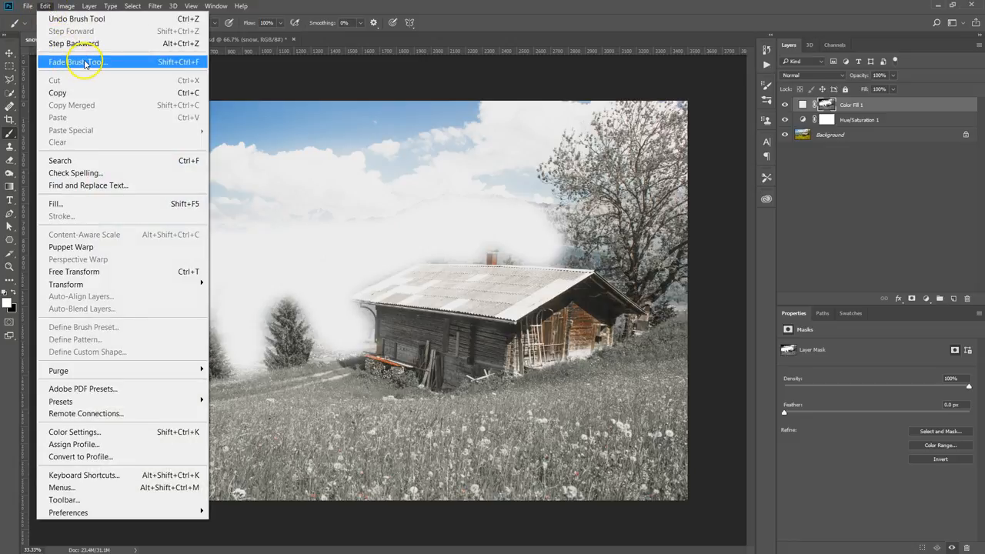
{"action": "left_click", "coordinate": [77, 62]}
{"action": "left_click_drag", "start_coordinate": [508, 192], "coordinate": [477, 197]}
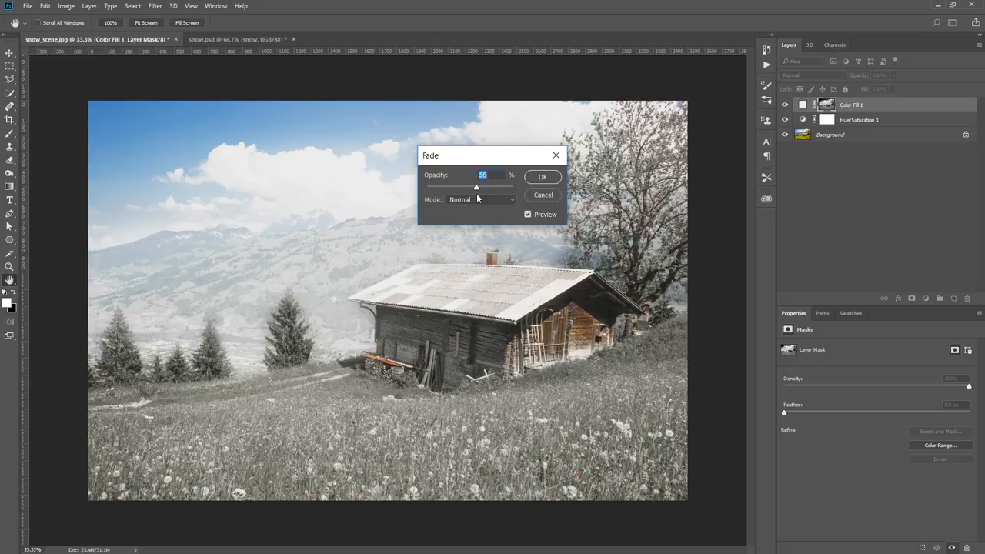
{"action": "left_click_drag", "start_coordinate": [474, 190], "coordinate": [472, 191]}
{"action": "left_click", "coordinate": [543, 176]}
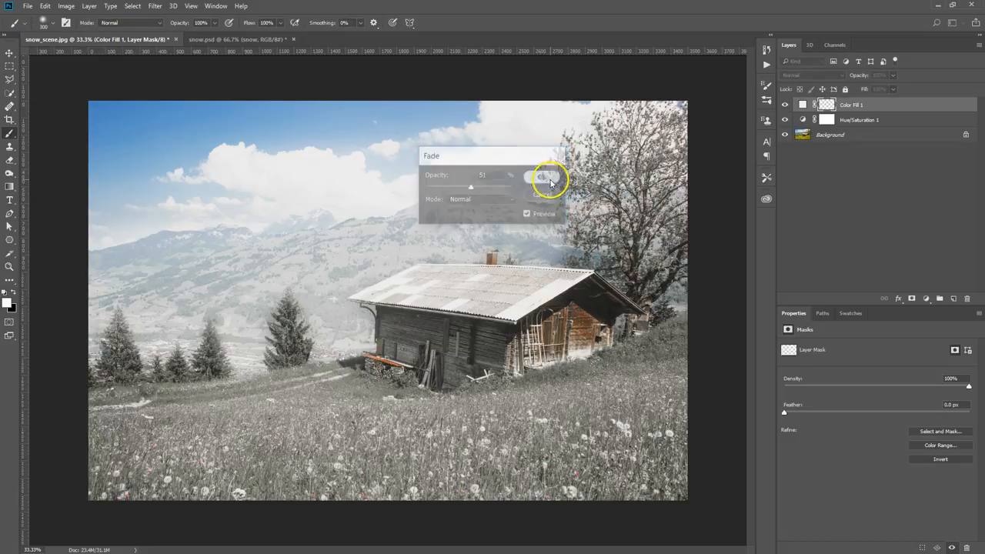
{"action": "mouse_move", "coordinate": [459, 223]}
{"action": "left_mouse_down"}
{"action": "mouse_move", "coordinate": [518, 222]}
{"action": "mouse_move", "coordinate": [527, 240]}
{"action": "mouse_move", "coordinate": [301, 226]}
{"action": "mouse_move", "coordinate": [365, 240]}
{"action": "mouse_move", "coordinate": [283, 252]}
{"action": "mouse_move", "coordinate": [337, 257]}
{"action": "mouse_move", "coordinate": [91, 250]}
{"action": "mouse_move", "coordinate": [173, 244]}
{"action": "mouse_move", "coordinate": [302, 257]}
{"action": "mouse_move", "coordinate": [386, 237]}
{"action": "mouse_move", "coordinate": [659, 224]}
{"action": "left_mouse_up"}
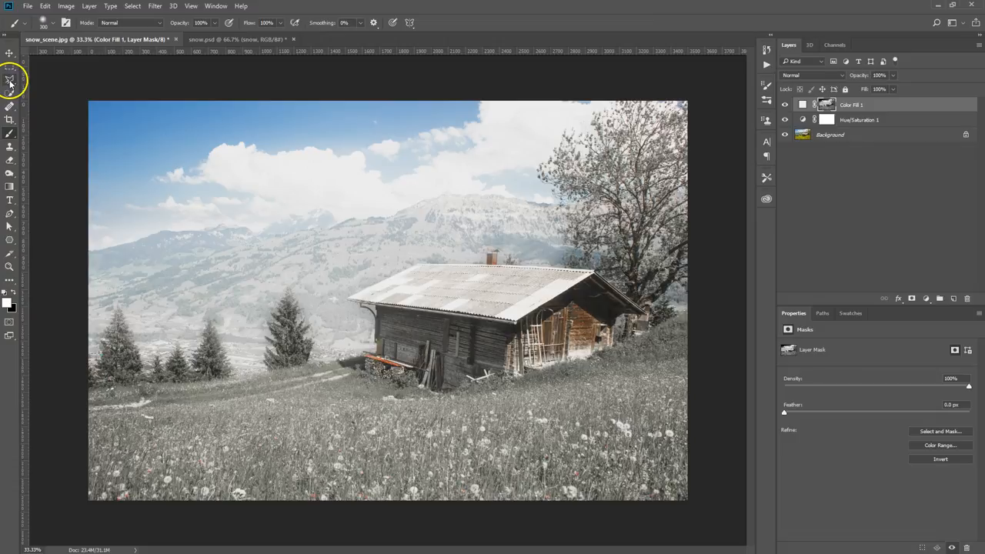
Step: Draw a closed Pen path along the meadow's upper edge, below the trees and cabin, enclosing the whole foreground
{"action": "left_click_drag", "start_coordinate": [9, 213], "coordinate": [46, 216]}
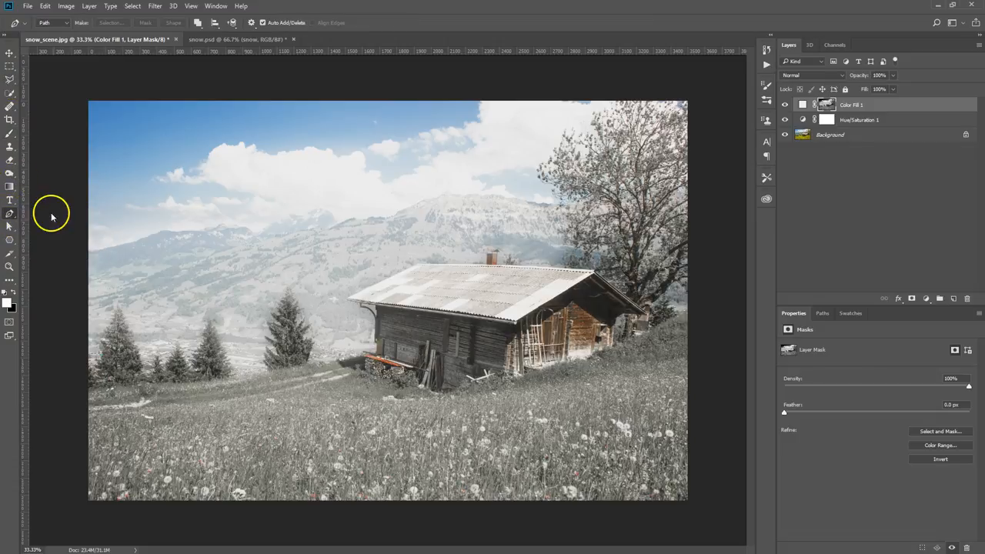
{"action": "left_click", "coordinate": [88, 390]}
{"action": "left_click_drag", "start_coordinate": [167, 386], "coordinate": [194, 380]}
{"action": "left_click", "coordinate": [253, 378]}
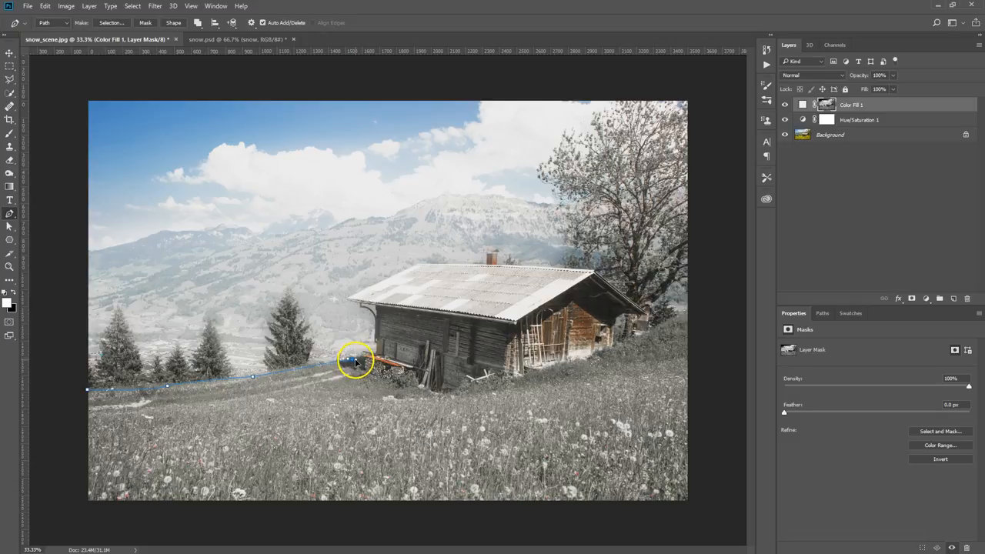
{"action": "left_click_drag", "start_coordinate": [369, 377], "coordinate": [73, 515]}
{"action": "left_click", "coordinate": [60, 516]}
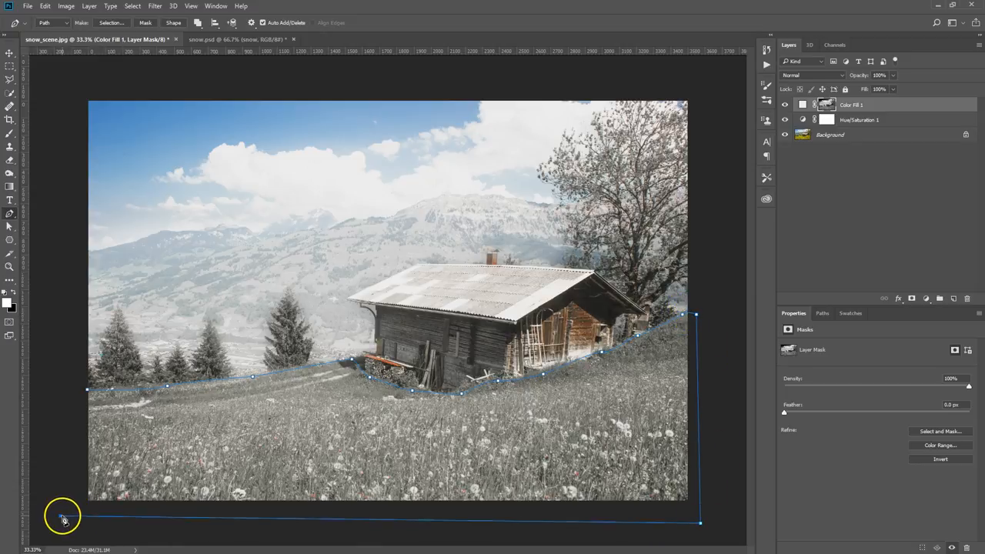
{"action": "left_click", "coordinate": [88, 390]}
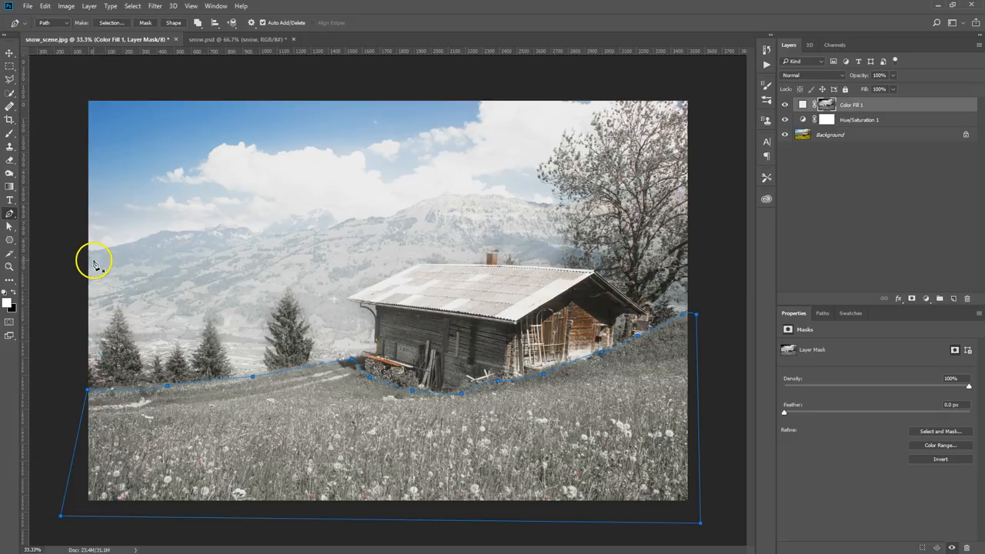
Step: Convert the foreground path into a new anti-aliased selection with a 0-pixel feather, and activate the Polygonal Lasso tool
{"action": "right_click", "coordinate": [231, 449]}
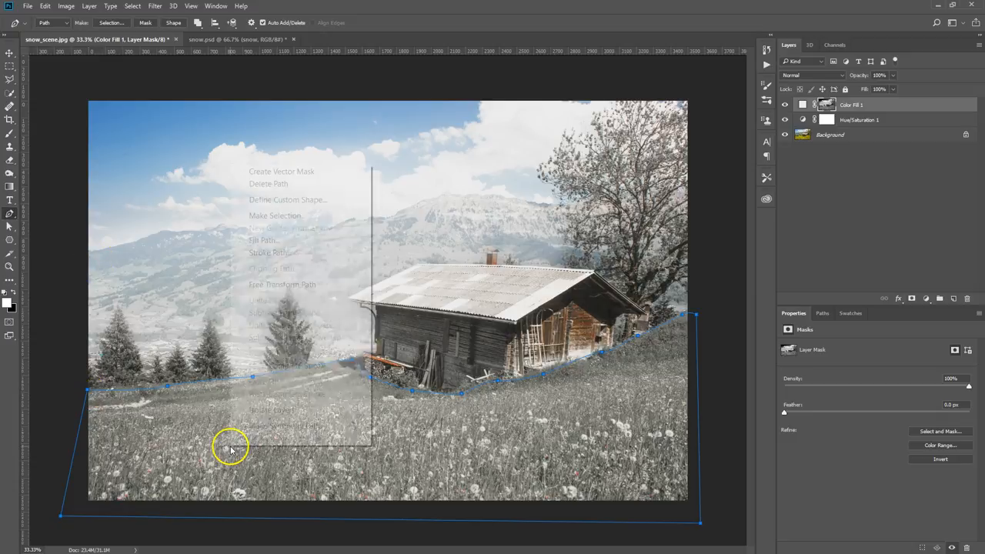
{"action": "left_click", "coordinate": [284, 216]}
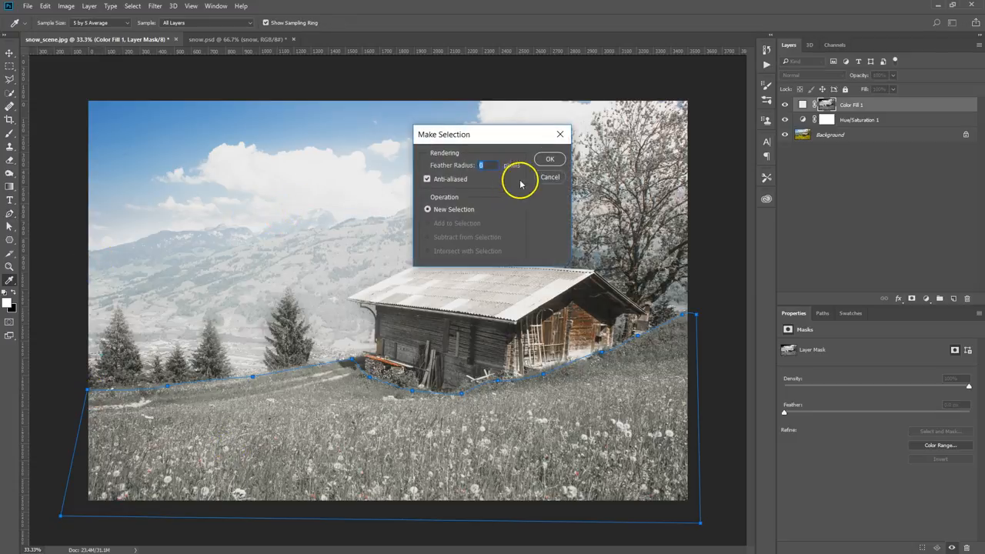
{"action": "left_click", "coordinate": [549, 159]}
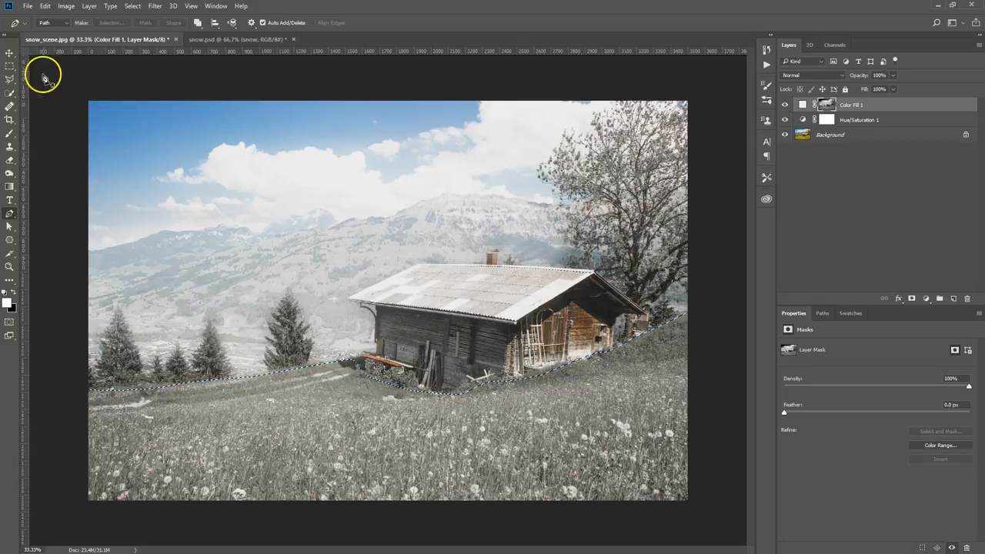
{"action": "left_click", "coordinate": [11, 82]}
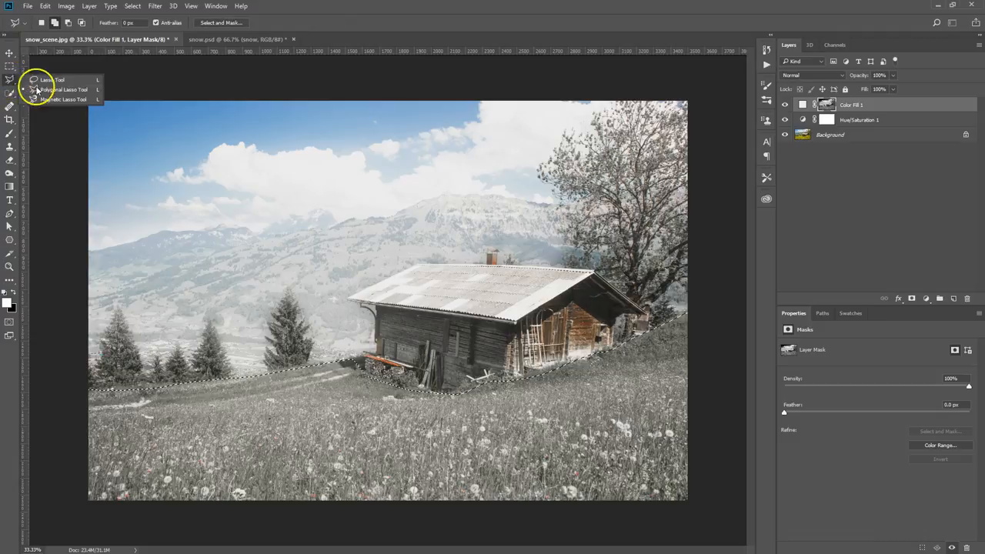
{"action": "left_click", "coordinate": [35, 89]}
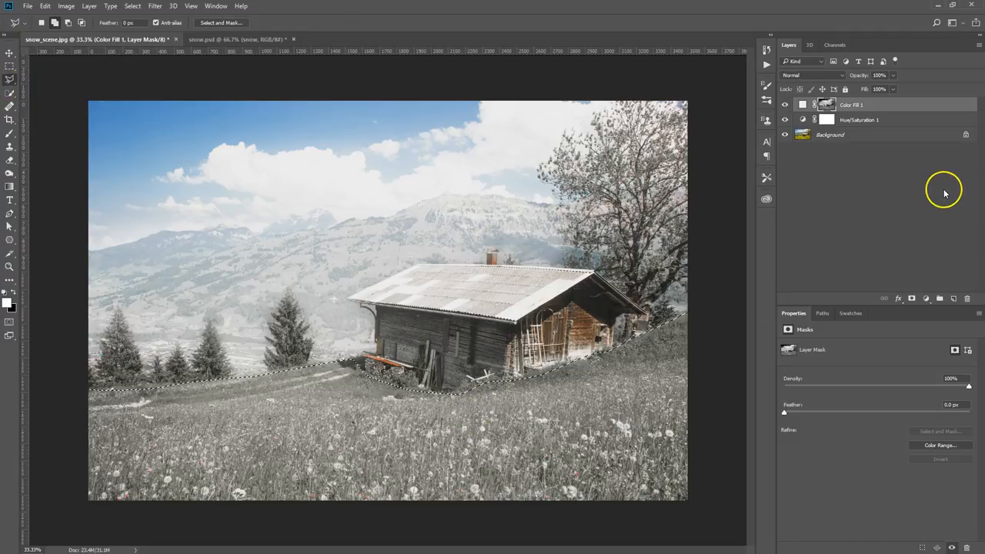
Step: Add a Solid Color fill layer masked by the foreground selection, using the light gray #efefef
{"action": "left_click", "coordinate": [926, 299]}
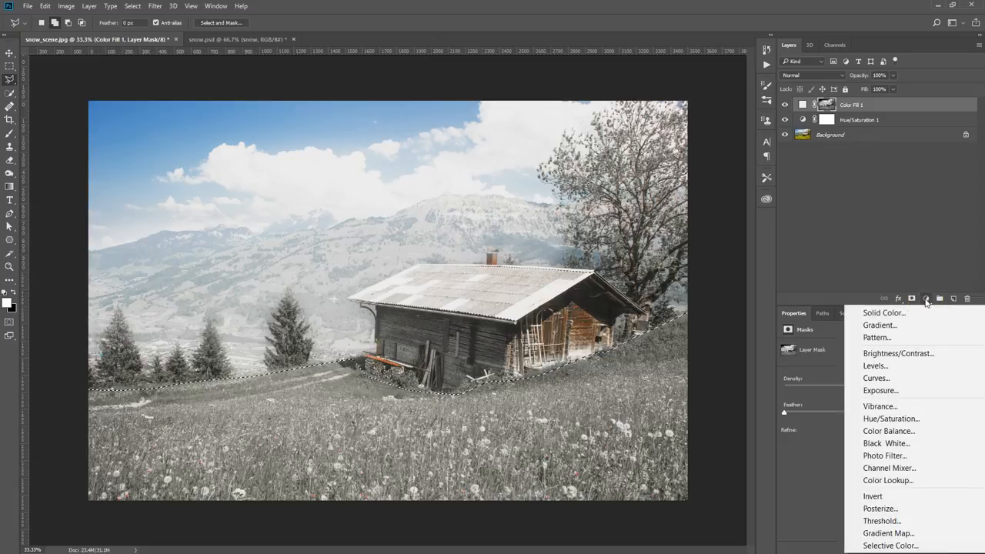
{"action": "left_click", "coordinate": [896, 312]}
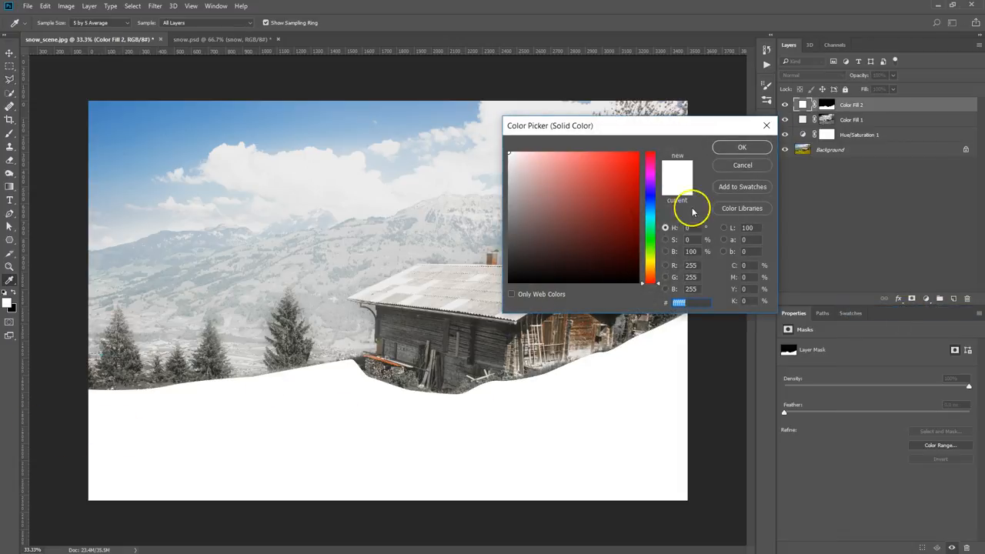
{"action": "left_click", "coordinate": [506, 159]}
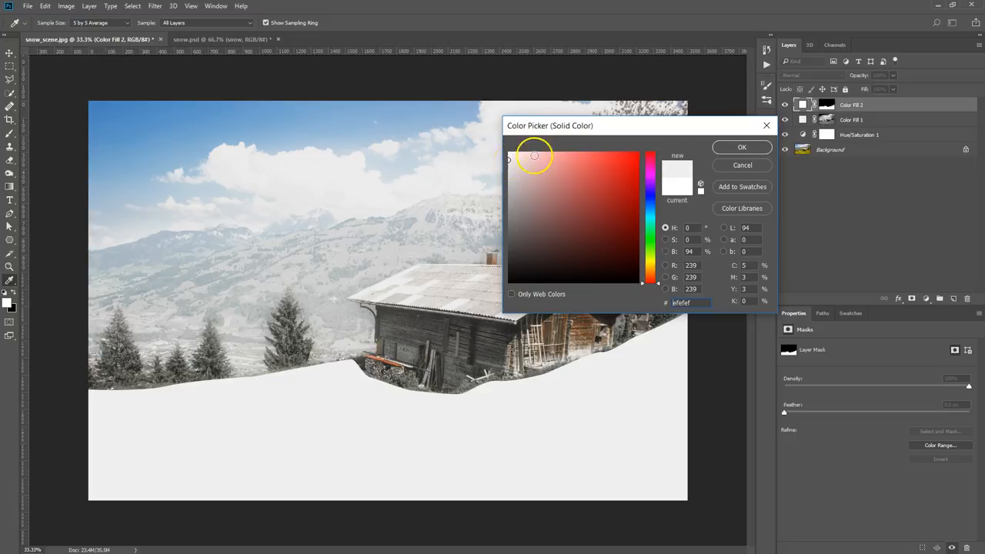
{"action": "left_click", "coordinate": [742, 148]}
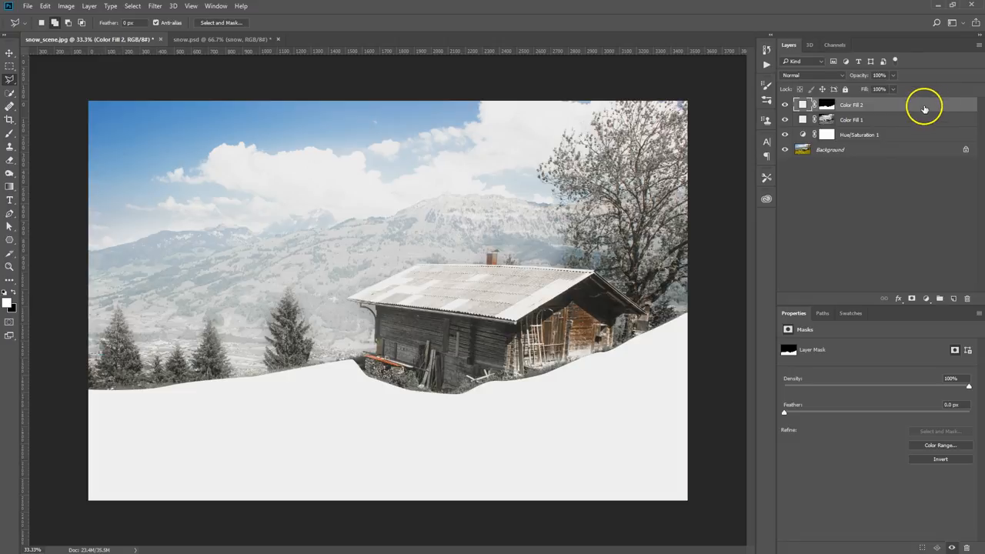
Step: Apply a Bevel & Emboss layer style with Texture enabled to the foreground's Color Fill 2 layer
{"action": "double_click", "coordinate": [927, 108]}
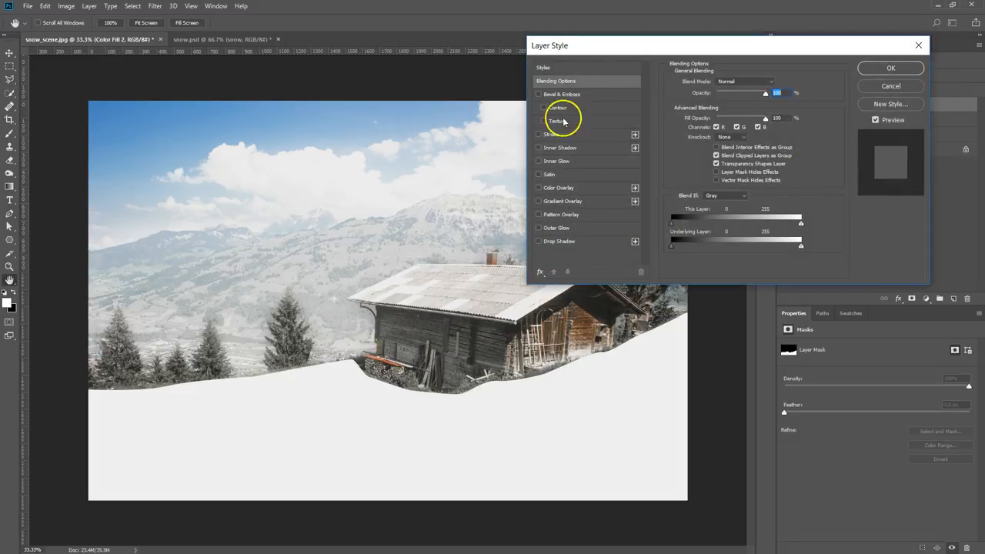
{"action": "left_click", "coordinate": [557, 95]}
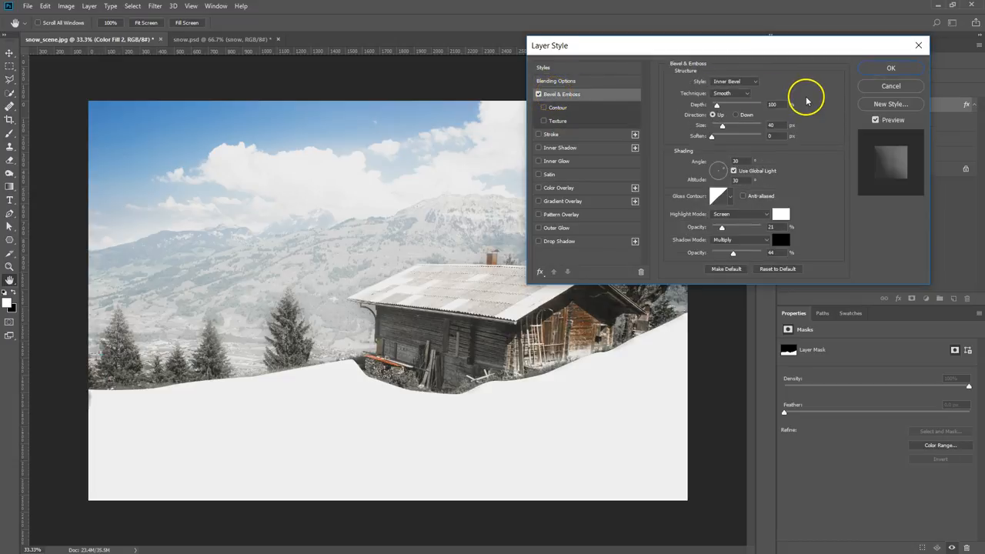
{"action": "left_click", "coordinate": [562, 123]}
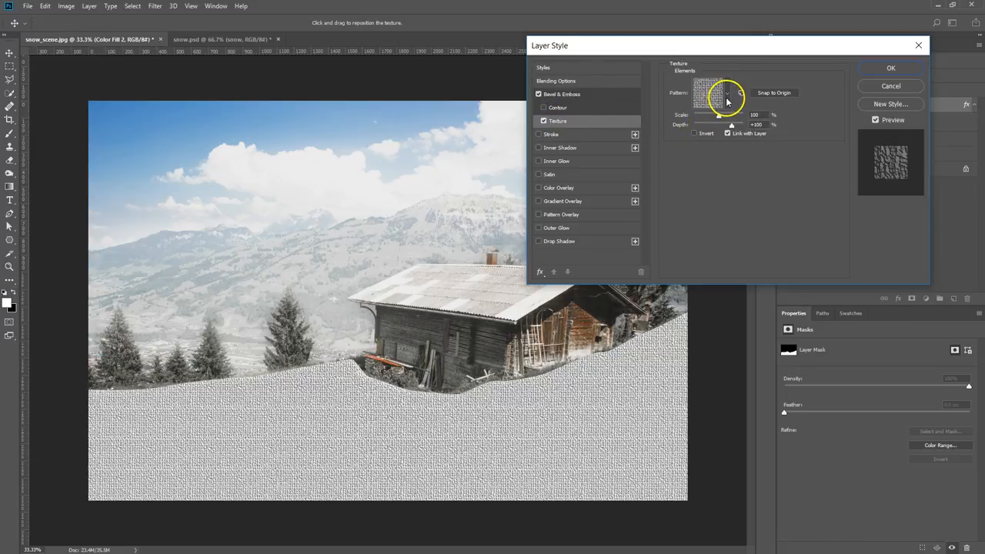
Step: Replace the available texture patterns with the Artist Surfaces set
{"action": "left_click", "coordinate": [728, 92]}
{"action": "mouse_move", "coordinate": [747, 149]}
{"action": "left_mouse_down"}
{"action": "mouse_move", "coordinate": [748, 158]}
{"action": "mouse_move", "coordinate": [749, 138]}
{"action": "left_mouse_up"}
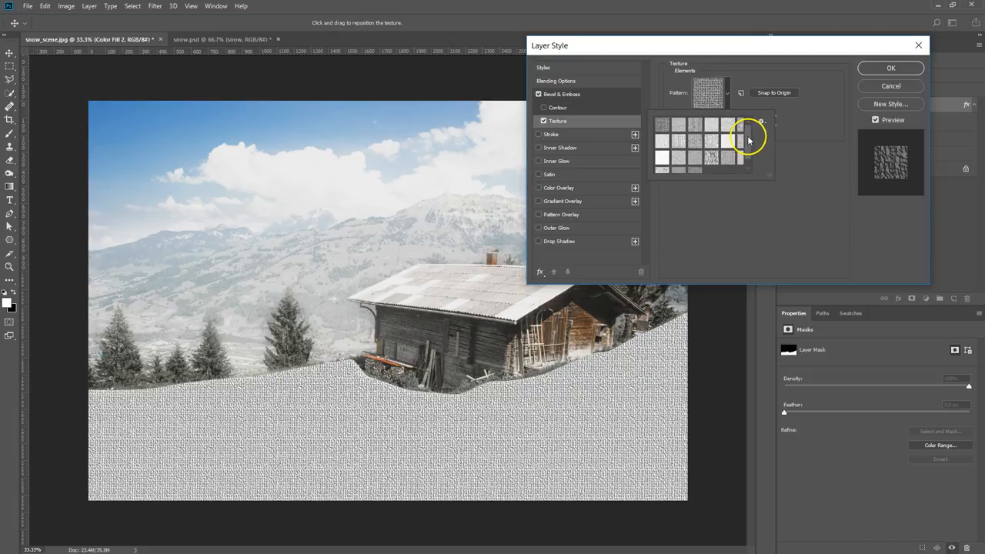
{"action": "left_click", "coordinate": [761, 121]}
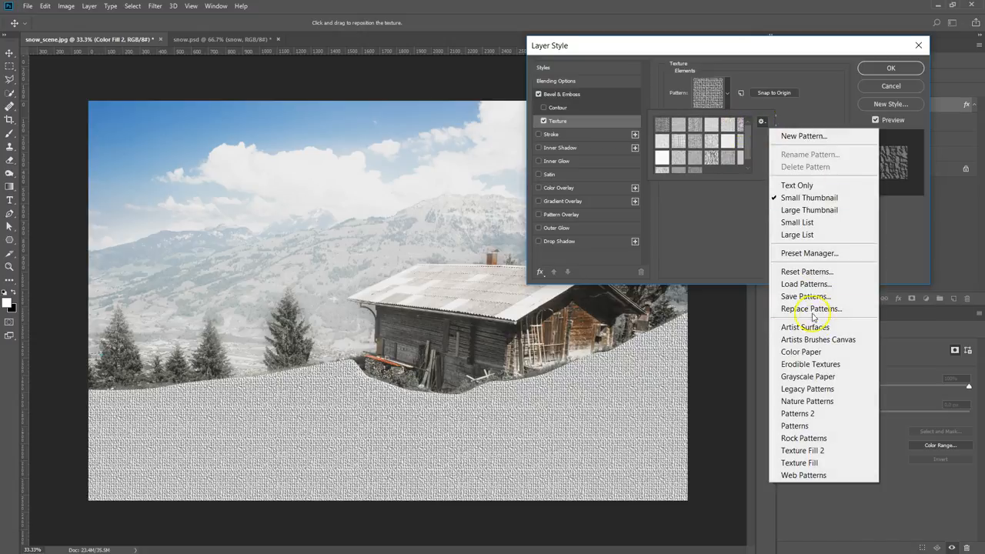
{"action": "left_click", "coordinate": [827, 331]}
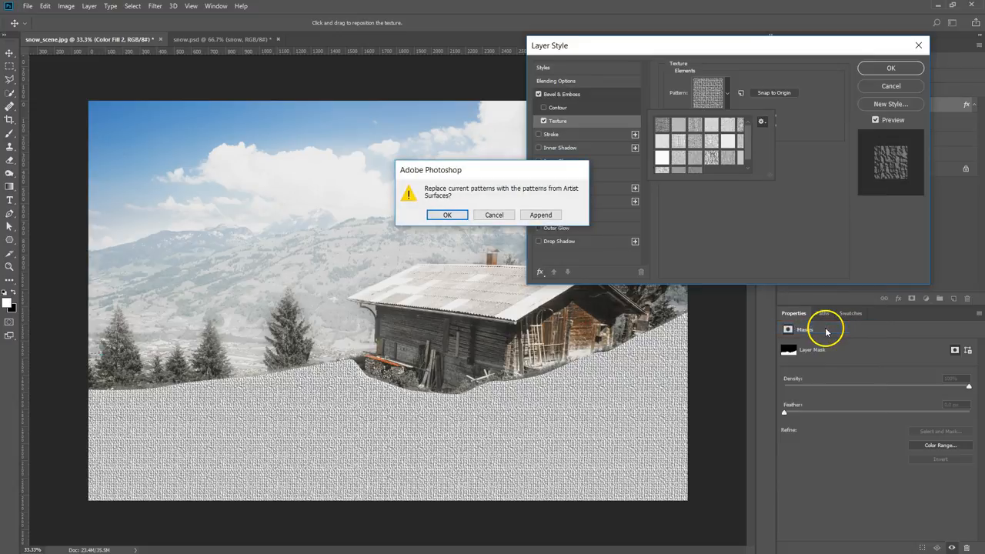
{"action": "left_click", "coordinate": [448, 215]}
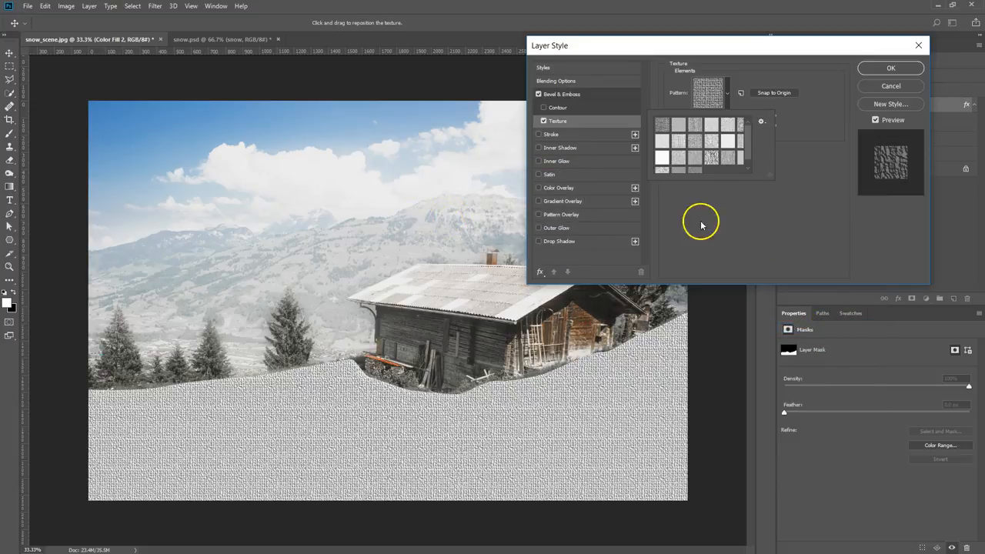
Step: Try several different Artist Surfaces patterns as the texture of the snowy foreground
{"action": "left_click", "coordinate": [661, 139]}
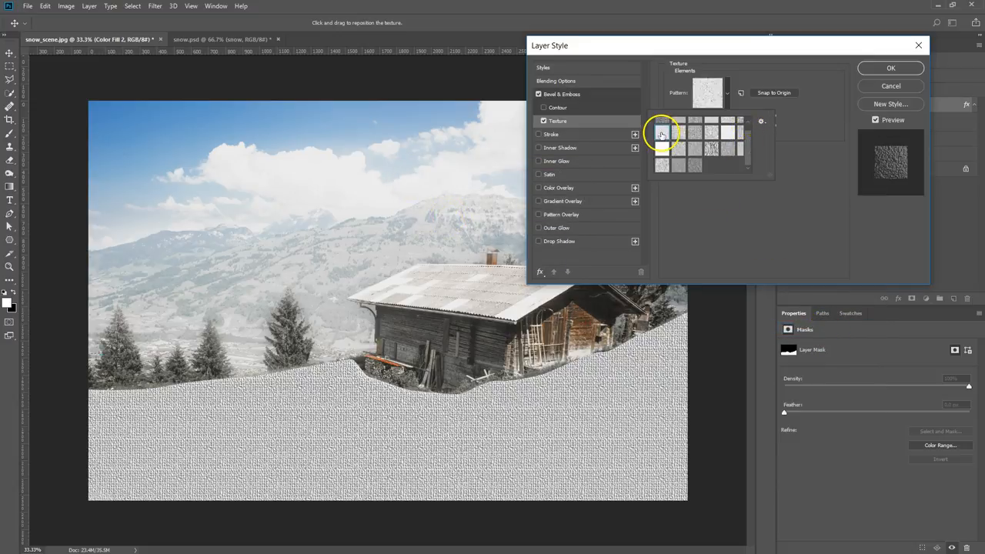
{"action": "left_click", "coordinate": [663, 153]}
{"action": "left_click", "coordinate": [679, 152]}
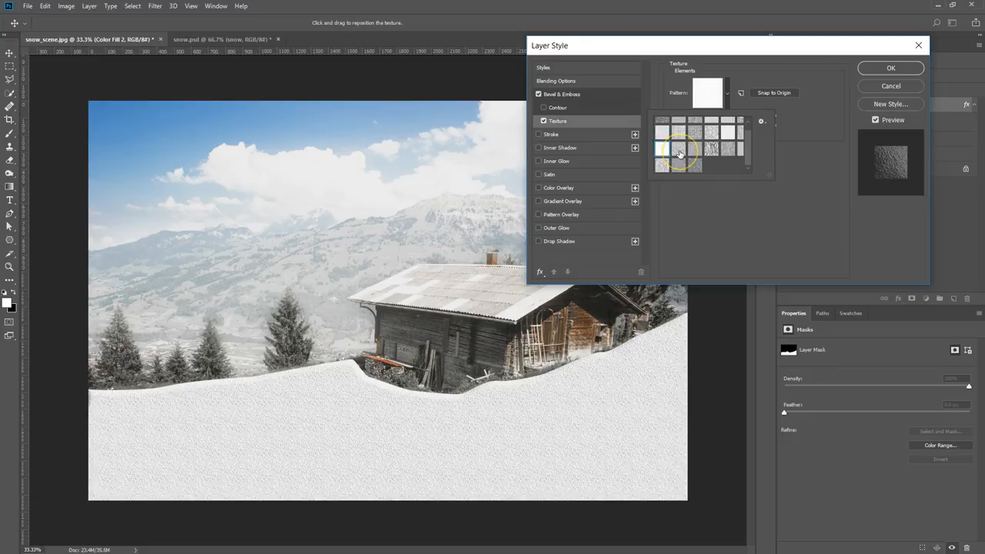
{"action": "left_click", "coordinate": [674, 165]}
{"action": "left_click", "coordinate": [680, 166]}
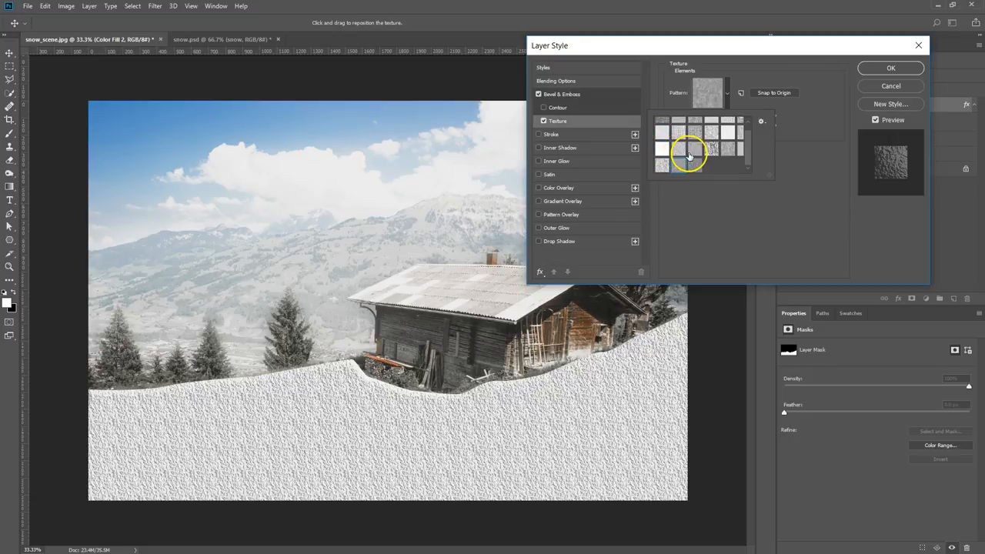
{"action": "left_click", "coordinate": [690, 155]}
{"action": "left_click", "coordinate": [664, 137]}
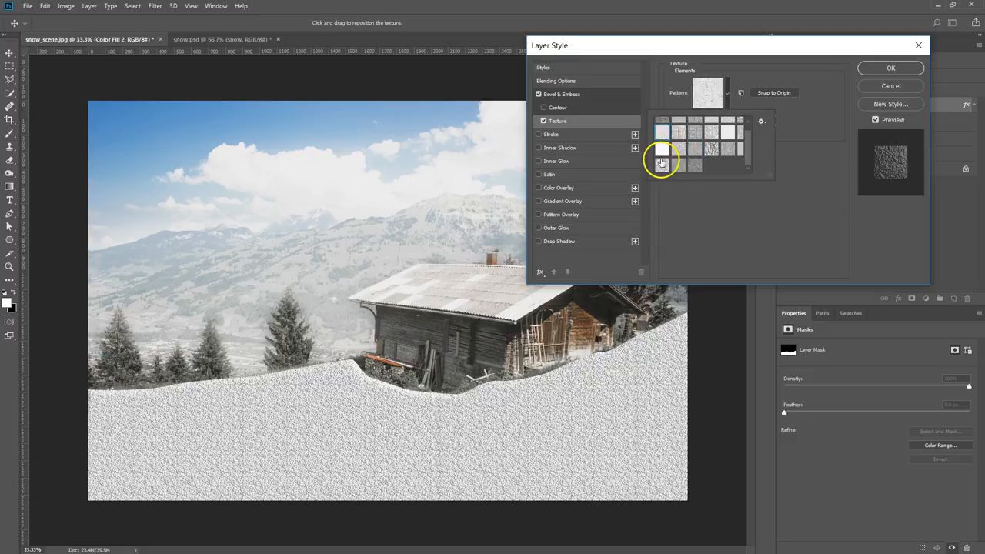
{"action": "left_click", "coordinate": [663, 164]}
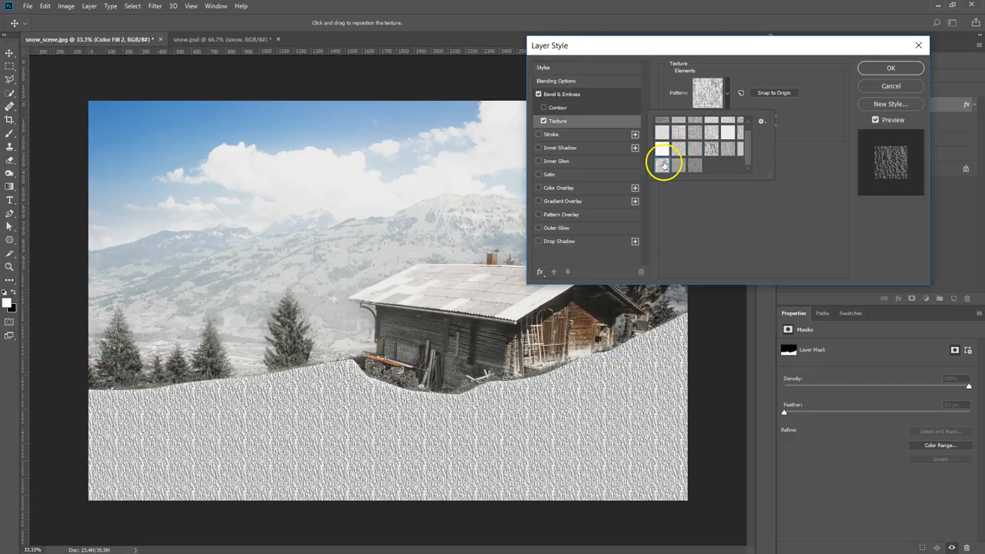
{"action": "left_click", "coordinate": [711, 149]}
{"action": "left_click", "coordinate": [728, 155]}
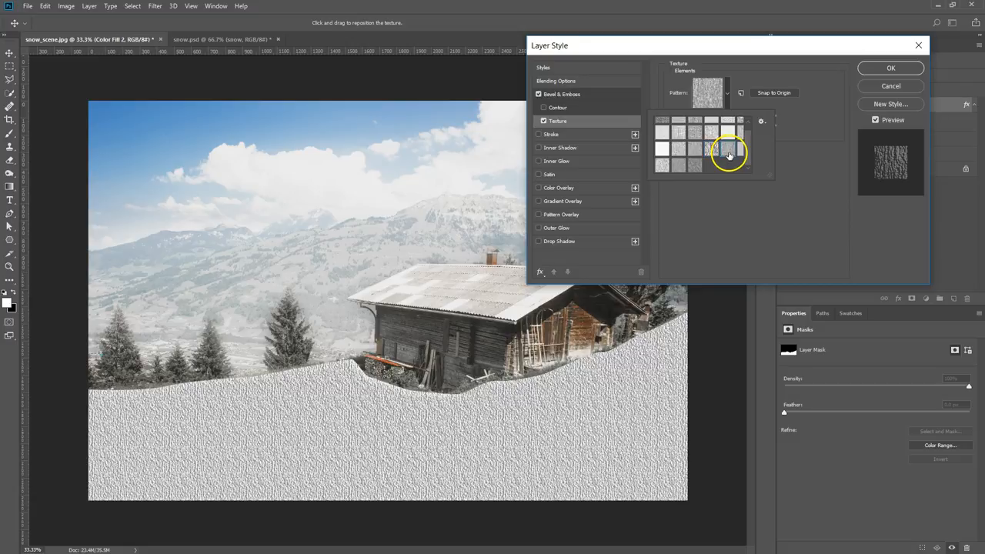
{"action": "left_click", "coordinate": [697, 150]}
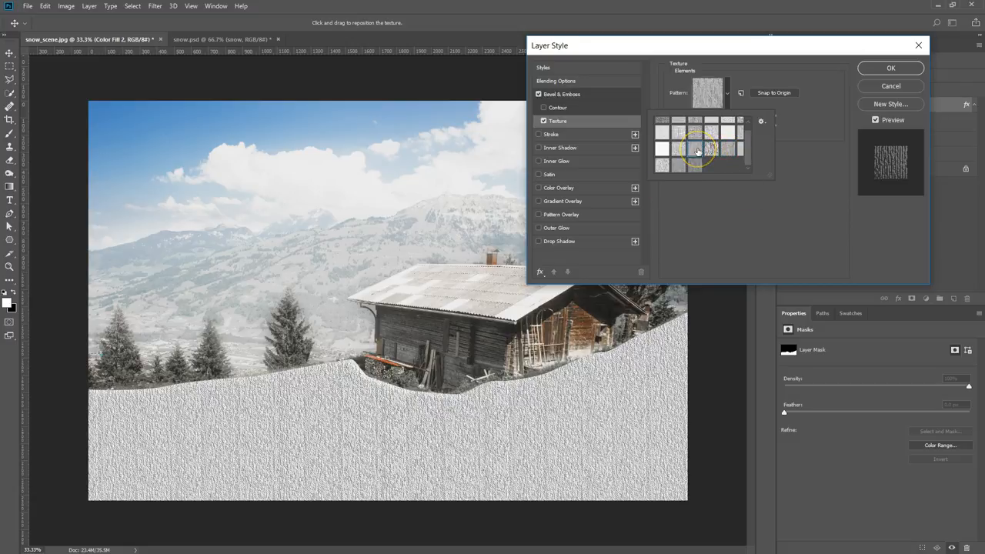
{"action": "left_click", "coordinate": [712, 134]}
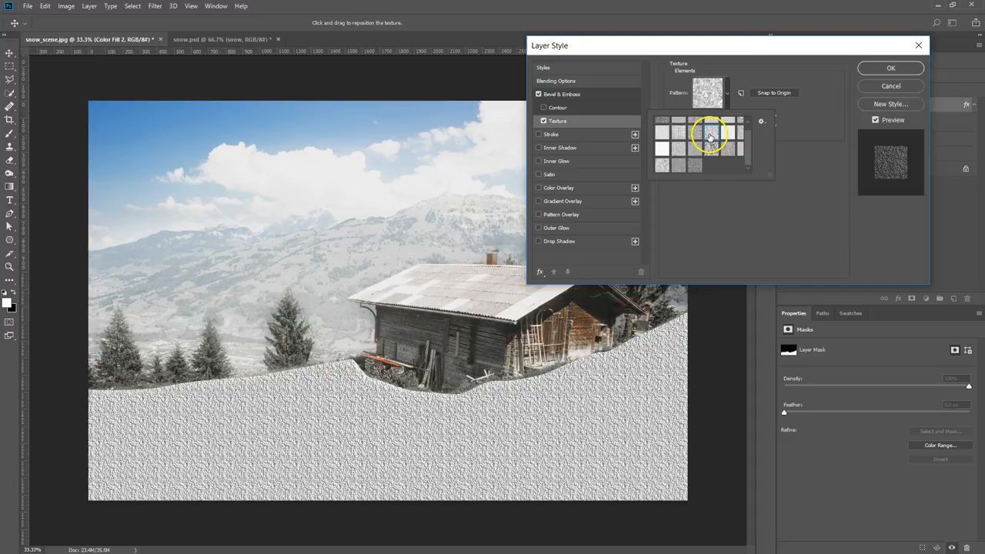
{"action": "left_click", "coordinate": [690, 134]}
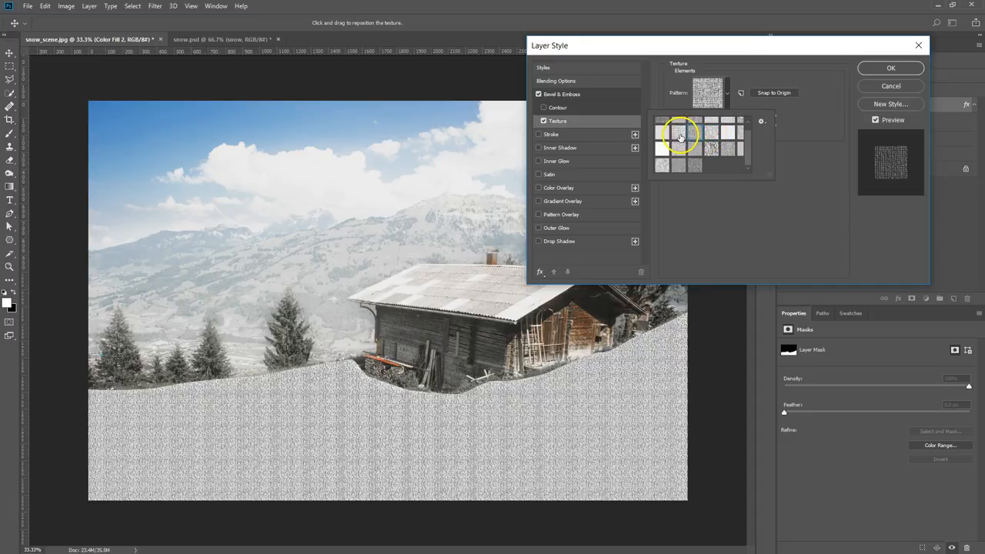
{"action": "left_click", "coordinate": [676, 138]}
{"action": "left_click", "coordinate": [677, 166]}
{"action": "left_click", "coordinate": [697, 163]}
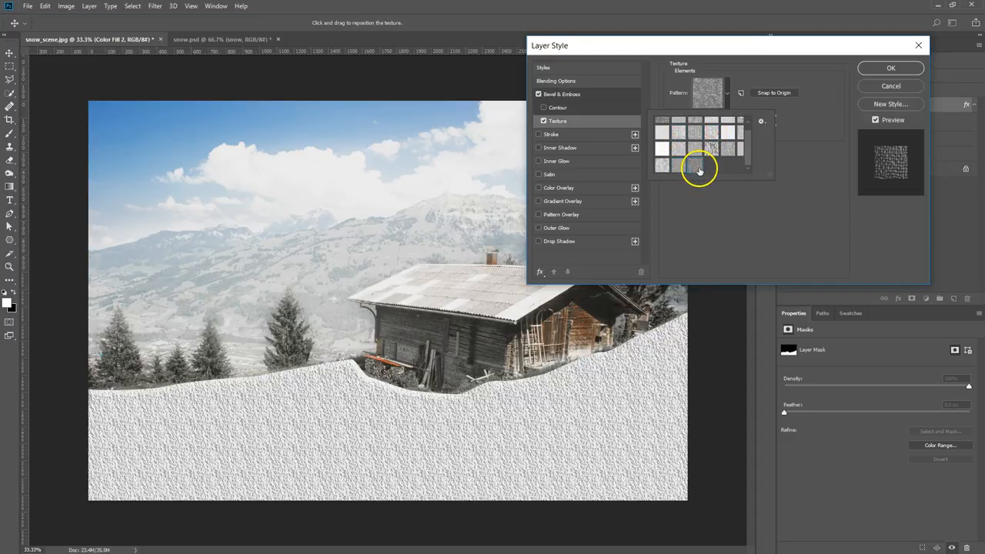
Step: Choose the second pattern in the set's last row as the texture, set its scale to 1000% and reduce its depth
{"action": "left_click", "coordinate": [677, 170]}
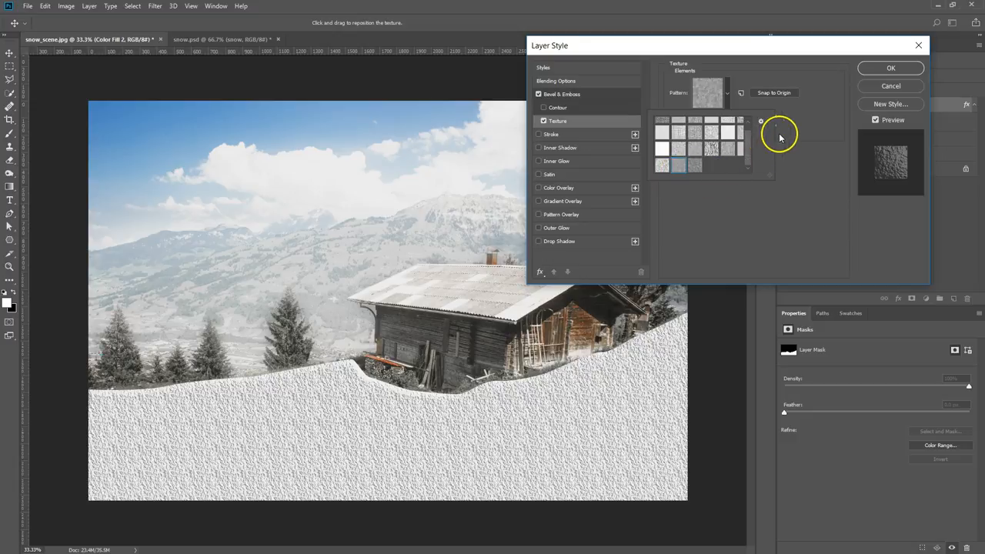
{"action": "left_click", "coordinate": [727, 93]}
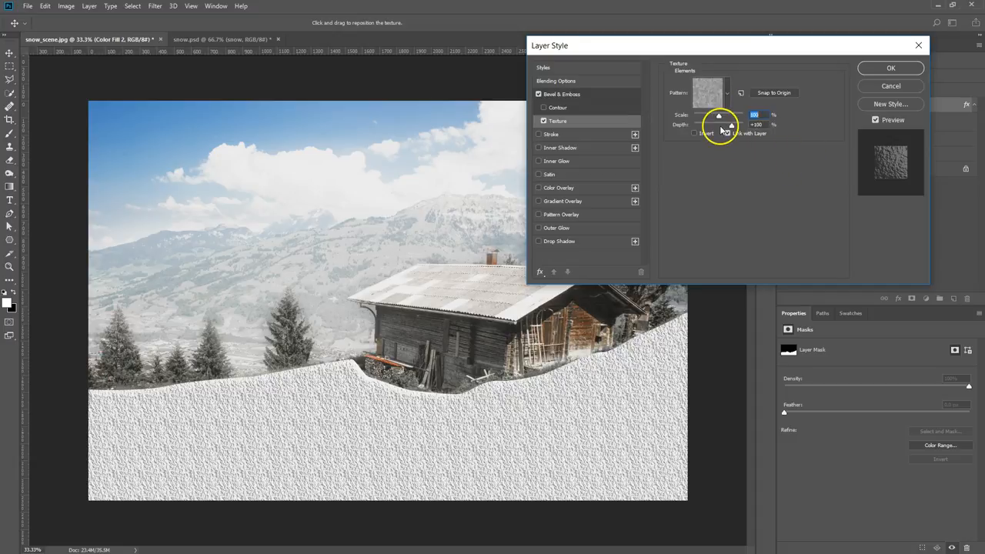
{"action": "left_click_drag", "start_coordinate": [719, 117], "coordinate": [744, 127]}
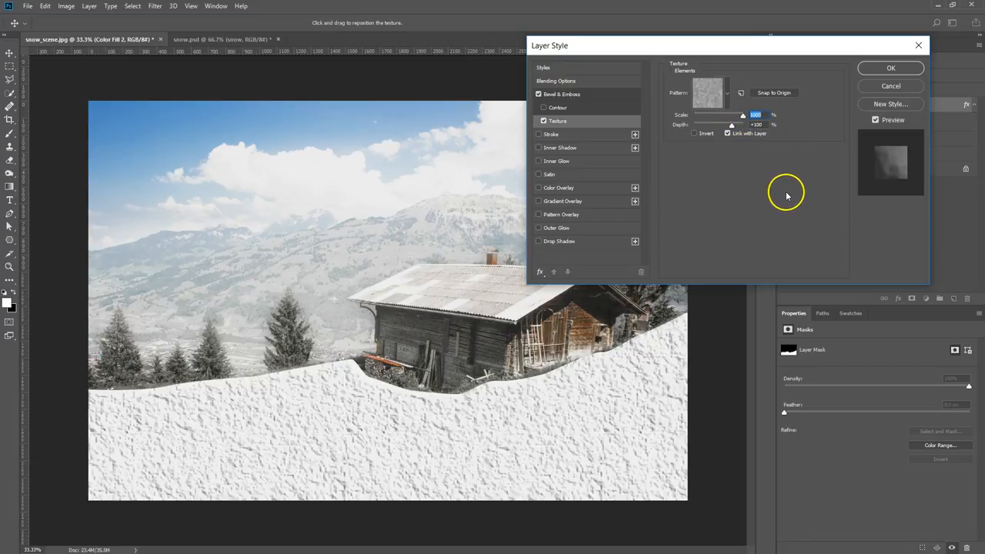
{"action": "mouse_move", "coordinate": [731, 125]}
{"action": "left_mouse_down"}
{"action": "mouse_move", "coordinate": [701, 133]}
{"action": "mouse_move", "coordinate": [727, 137]}
{"action": "left_mouse_up"}
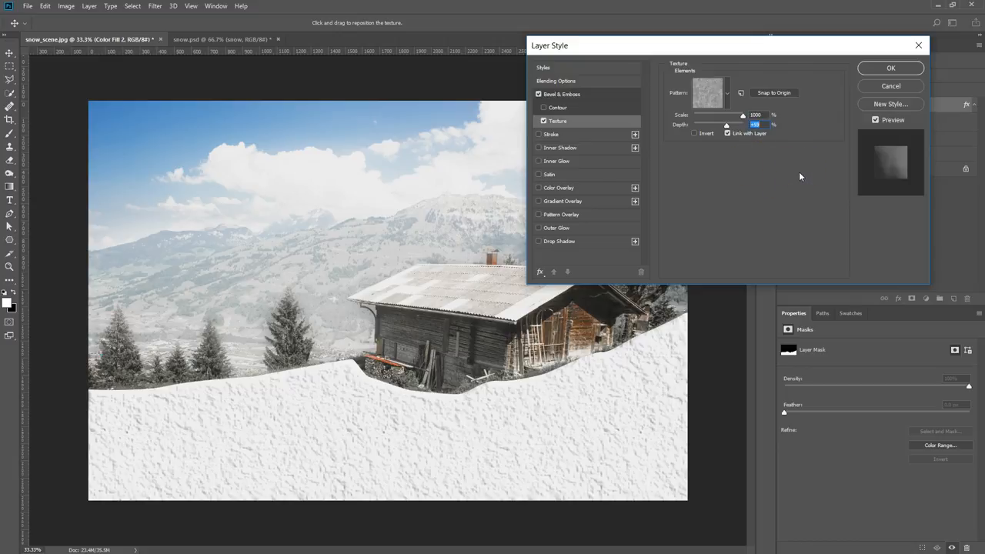
Step: Set the Bevel & Emboss depth to 95%, size to 40 px, soften to 8 px, highlight opacity to 15% and shadow opacity to 27%
{"action": "left_click", "coordinate": [560, 94]}
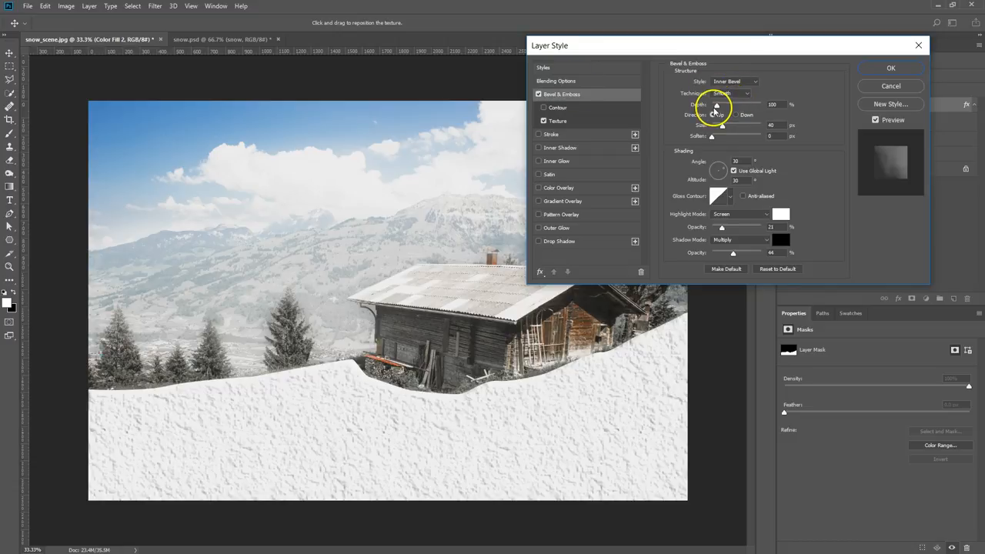
{"action": "mouse_move", "coordinate": [726, 108]}
{"action": "left_mouse_down"}
{"action": "mouse_move", "coordinate": [731, 99]}
{"action": "mouse_move", "coordinate": [717, 117]}
{"action": "left_mouse_up"}
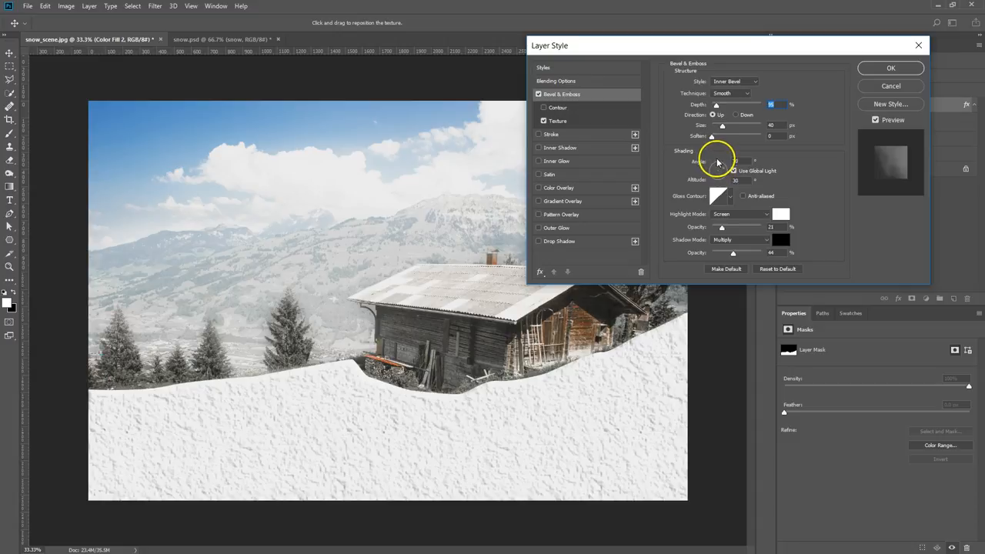
{"action": "mouse_move", "coordinate": [724, 130]}
{"action": "left_mouse_down"}
{"action": "mouse_move", "coordinate": [740, 127]}
{"action": "mouse_move", "coordinate": [726, 129]}
{"action": "left_mouse_up"}
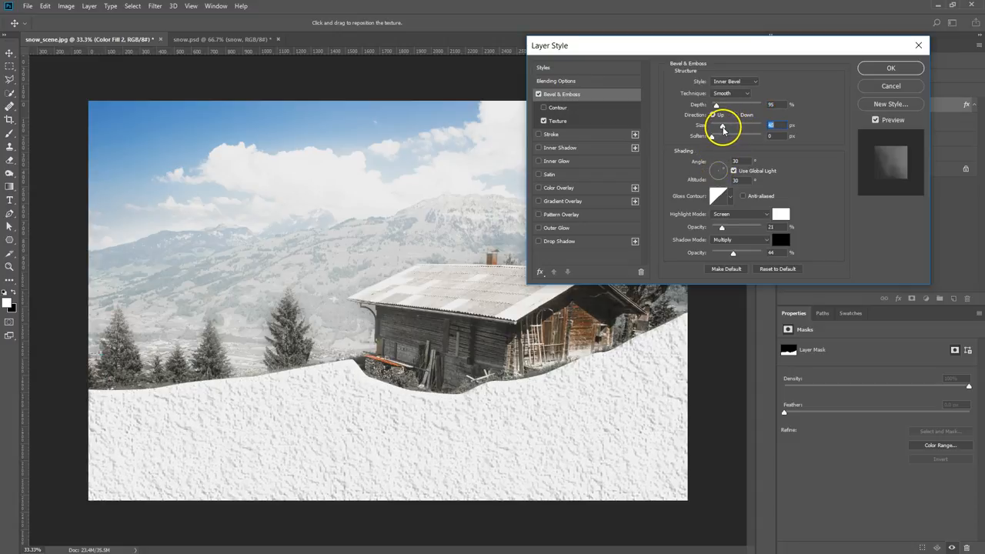
{"action": "left_click_drag", "start_coordinate": [711, 140], "coordinate": [740, 144]}
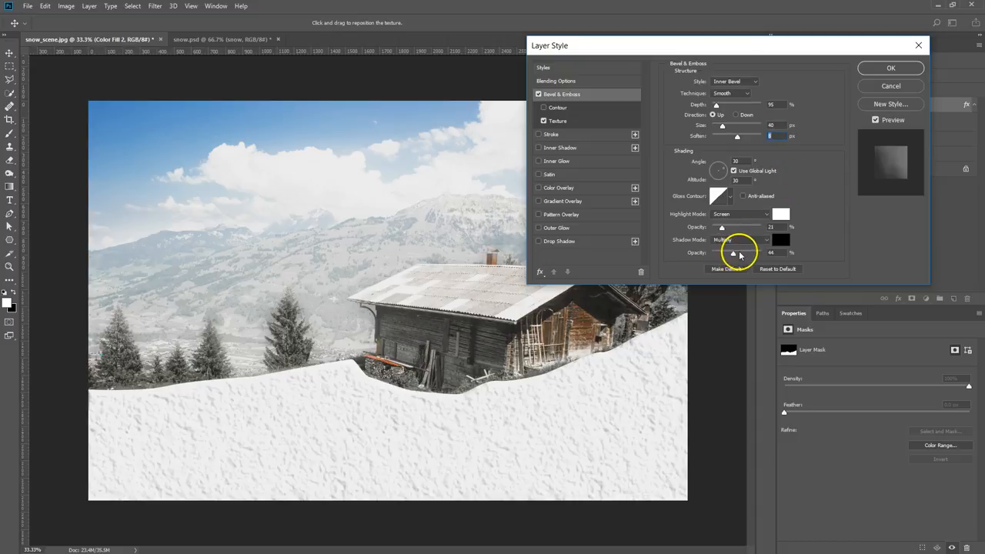
{"action": "mouse_move", "coordinate": [731, 255]}
{"action": "left_mouse_down"}
{"action": "mouse_move", "coordinate": [708, 251]}
{"action": "mouse_move", "coordinate": [740, 254]}
{"action": "mouse_move", "coordinate": [724, 259]}
{"action": "mouse_move", "coordinate": [722, 230]}
{"action": "mouse_move", "coordinate": [731, 227]}
{"action": "mouse_move", "coordinate": [719, 229]}
{"action": "left_mouse_up"}
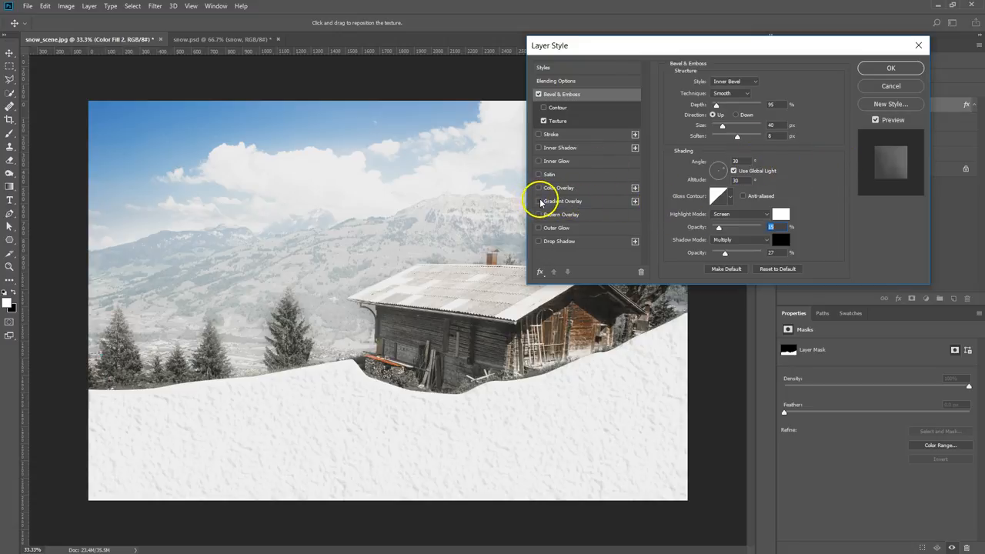
Step: Add a Gradient Overlay to the foreground snow layer, reset it to its defaults and choose the Black, White gradient
{"action": "left_click", "coordinate": [576, 202]}
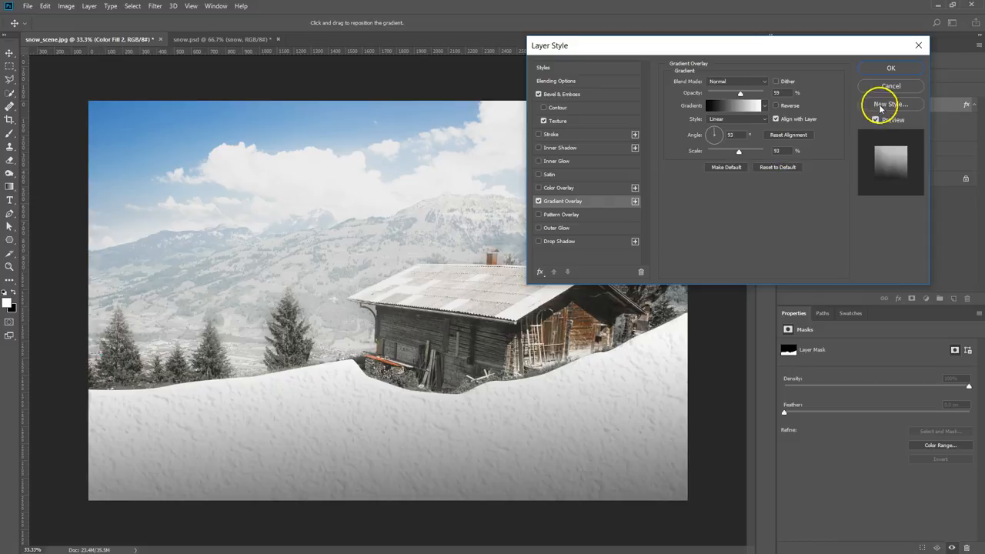
{"action": "left_click", "coordinate": [737, 106]}
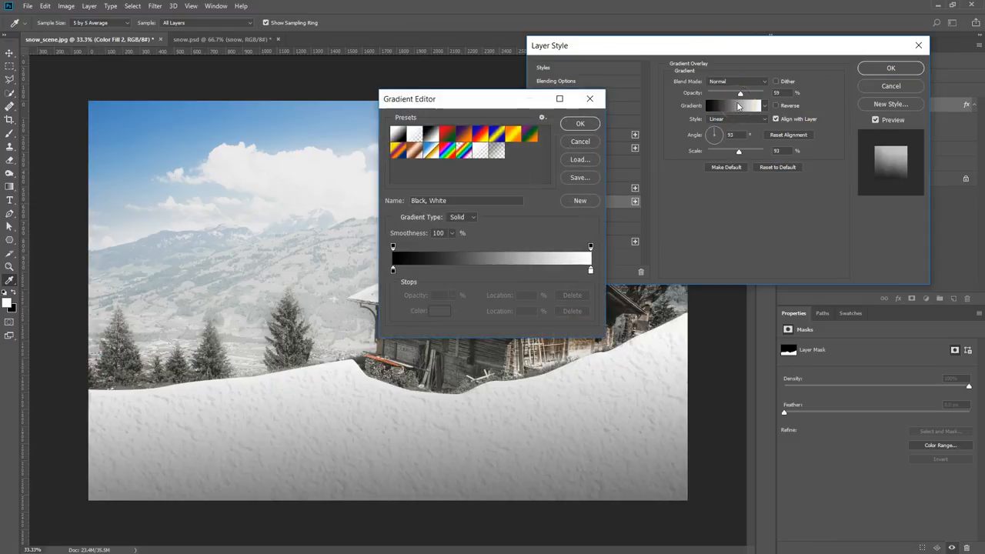
{"action": "left_click", "coordinate": [433, 133]}
{"action": "left_click", "coordinate": [581, 124]}
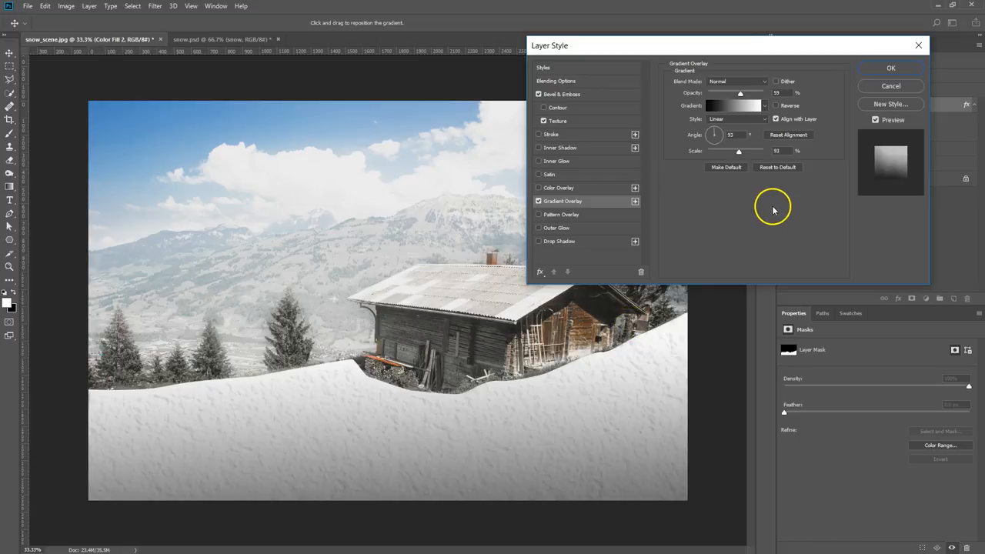
{"action": "left_click", "coordinate": [779, 169]}
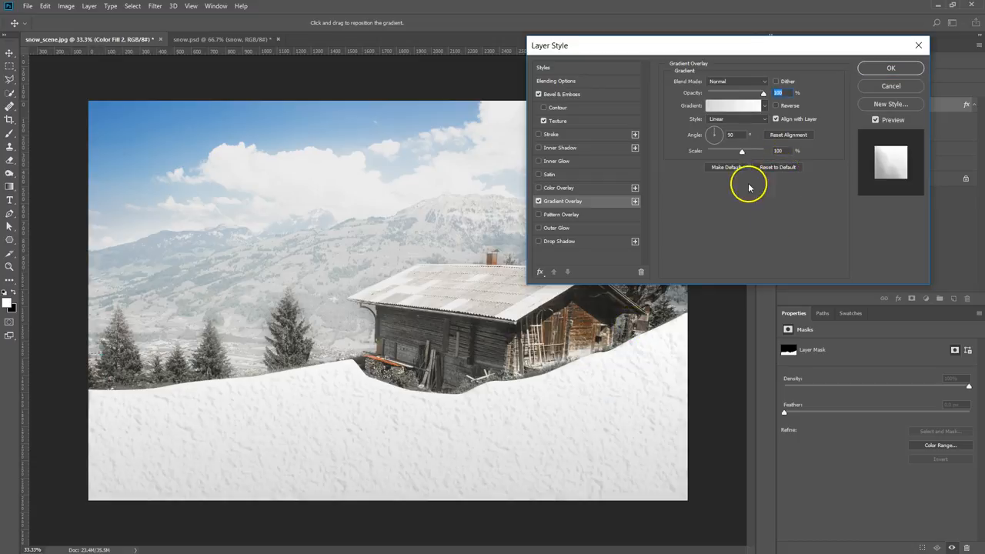
{"action": "left_click", "coordinate": [735, 106]}
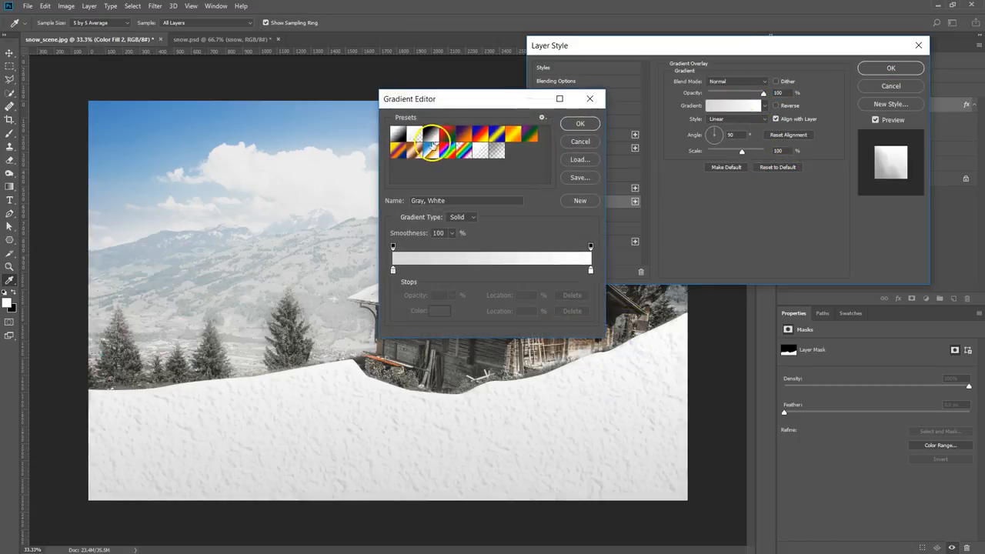
{"action": "left_click", "coordinate": [431, 135]}
{"action": "left_click", "coordinate": [582, 125]}
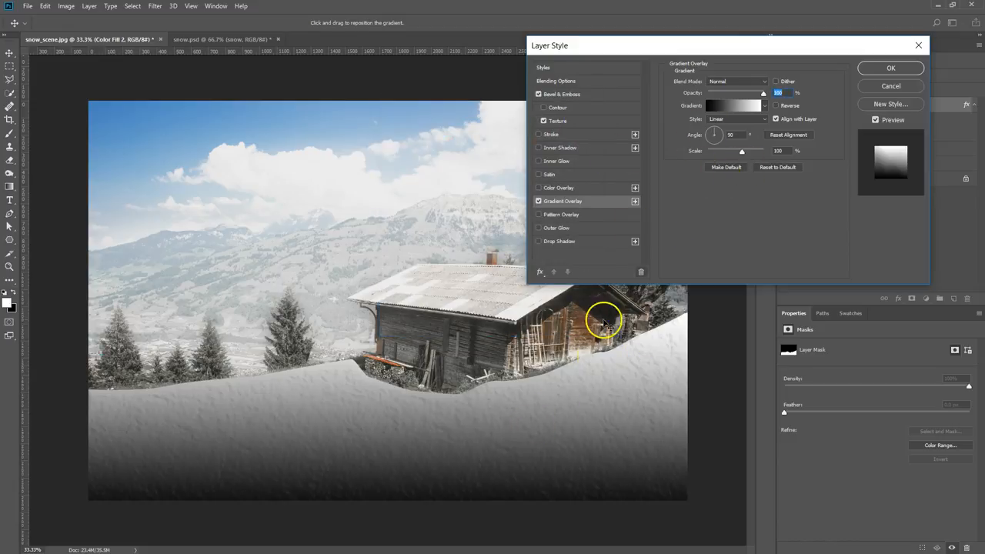
Step: Shift the gradient down so its dark end sits at the image's lower edge, set opacity to 64% and scale to 126%, and apply the style
{"action": "left_click_drag", "start_coordinate": [544, 423], "coordinate": [549, 482]}
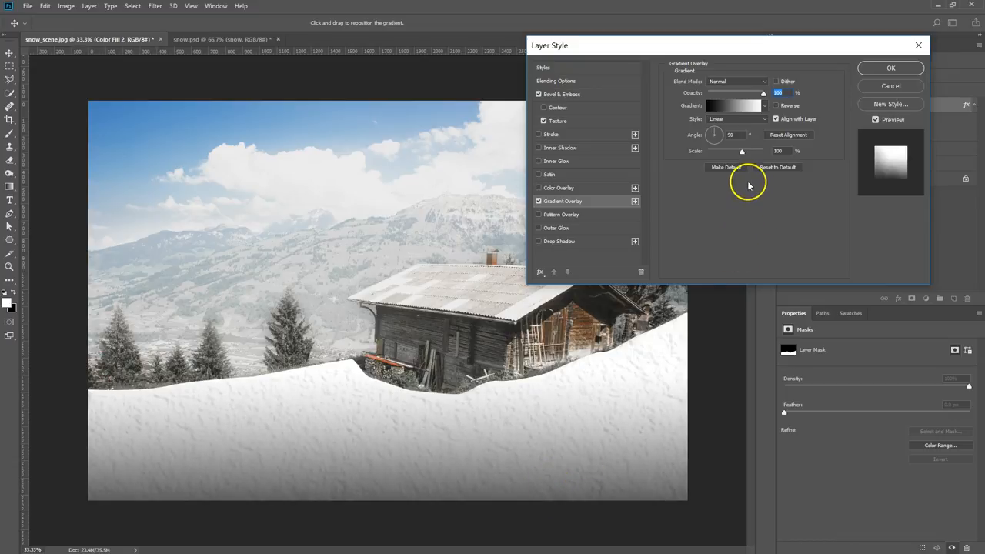
{"action": "left_click_drag", "start_coordinate": [765, 102], "coordinate": [749, 103]}
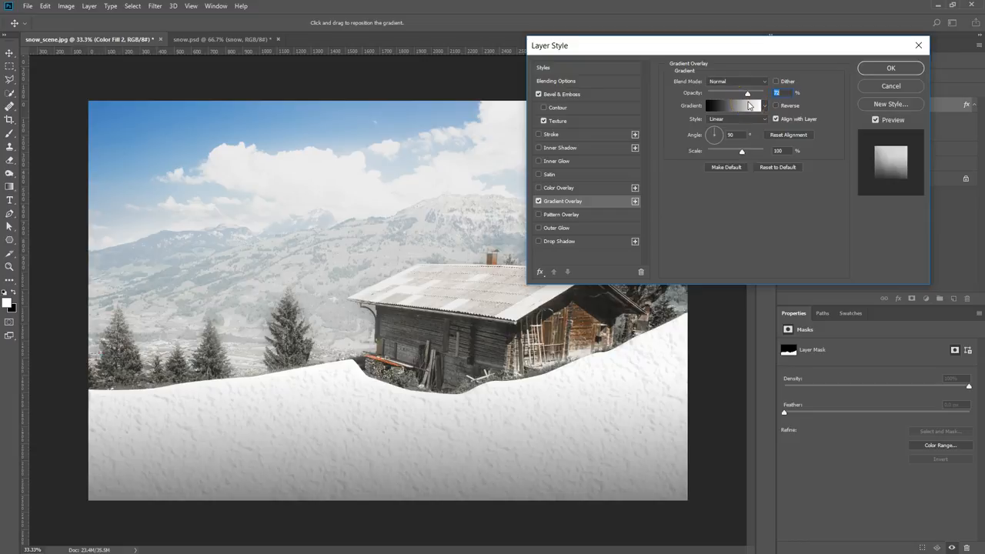
{"action": "left_click", "coordinate": [745, 95]}
{"action": "left_click_drag", "start_coordinate": [745, 94], "coordinate": [743, 95]}
{"action": "left_click_drag", "start_coordinate": [737, 161], "coordinate": [753, 159]}
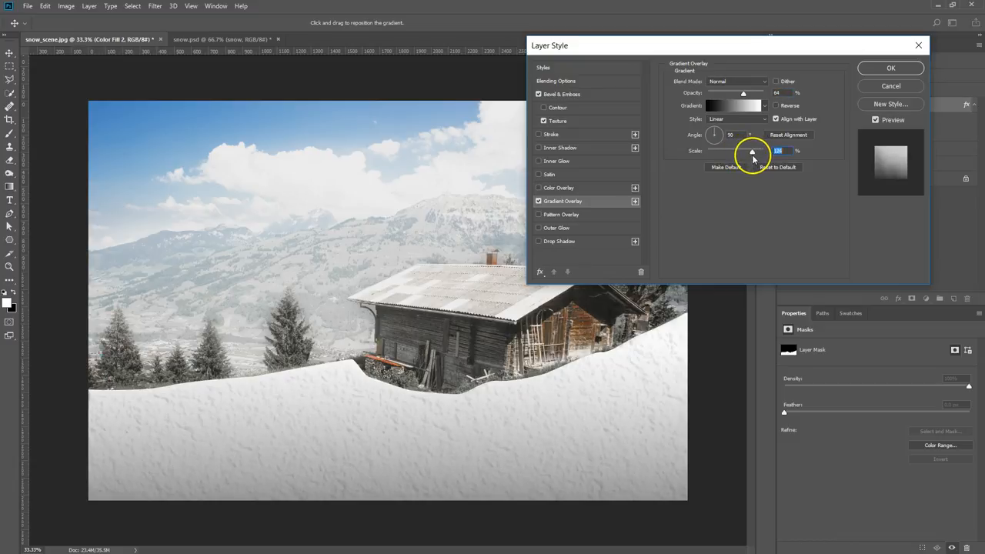
{"action": "left_click", "coordinate": [892, 68]}
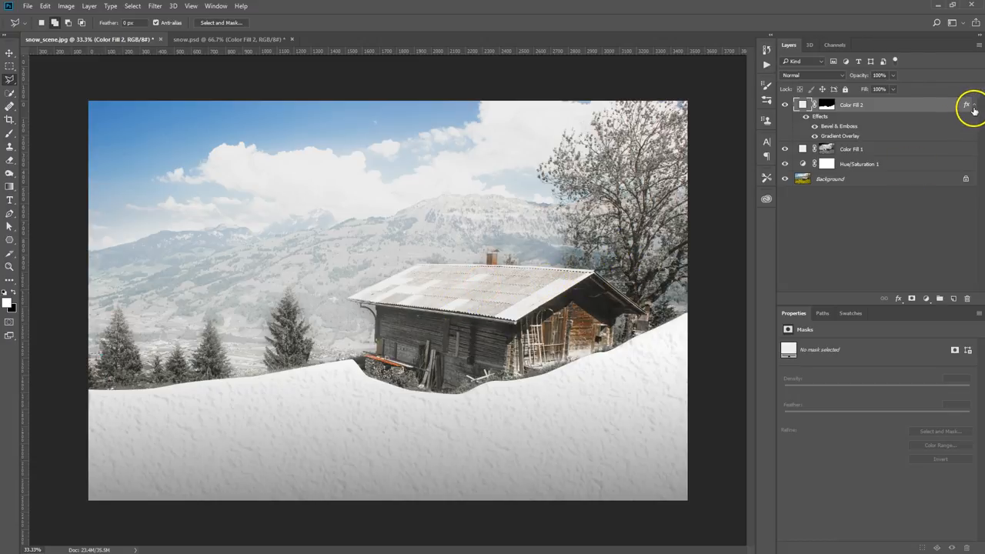
Step: Collapse the effects list of the foreground fill layer and rename the layer foreground snow
{"action": "left_click", "coordinate": [974, 107]}
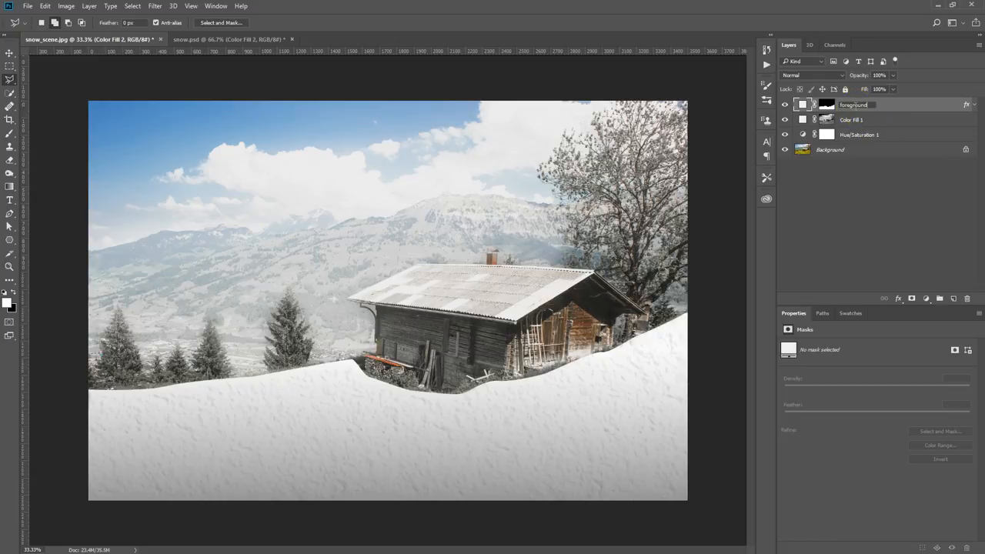
{"action": "key", "text": "Return"}
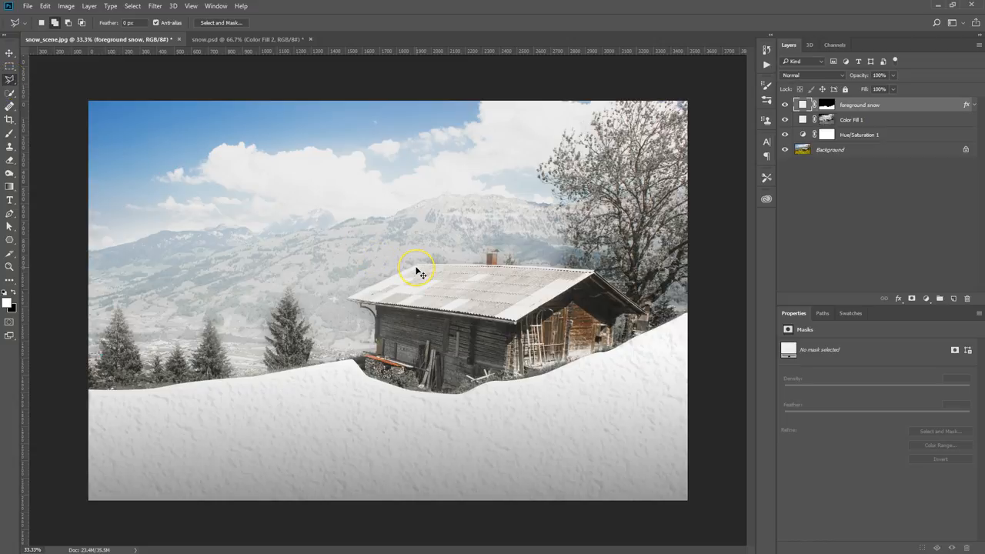
Step: Select the cabin's main roof surface with the Polygonal Lasso, following its four corners
{"action": "key", "text": "ctrl+plus"}
{"action": "key", "text": "ctrl+plus"}
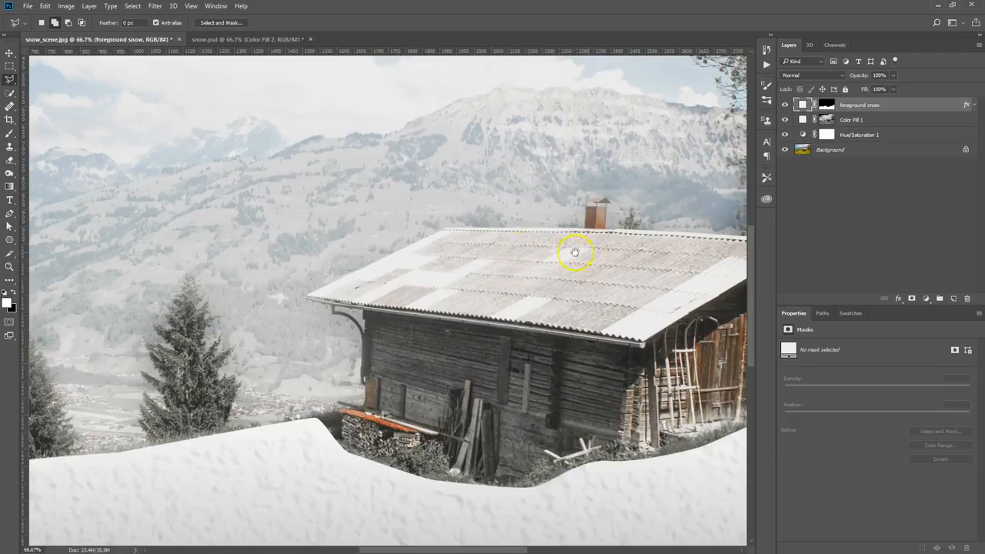
{"action": "left_click_drag", "start_coordinate": [571, 253], "coordinate": [449, 244]}
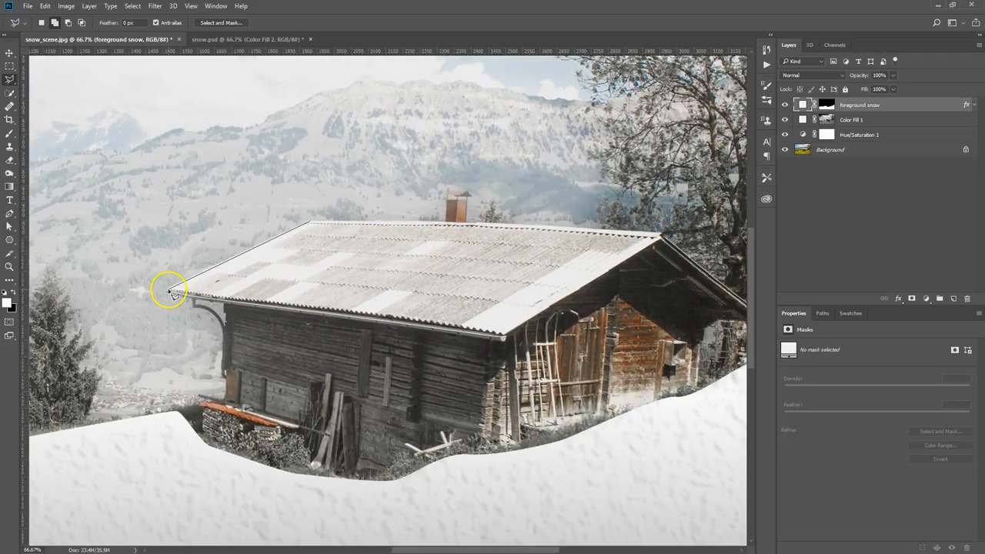
{"action": "left_click", "coordinate": [170, 292]}
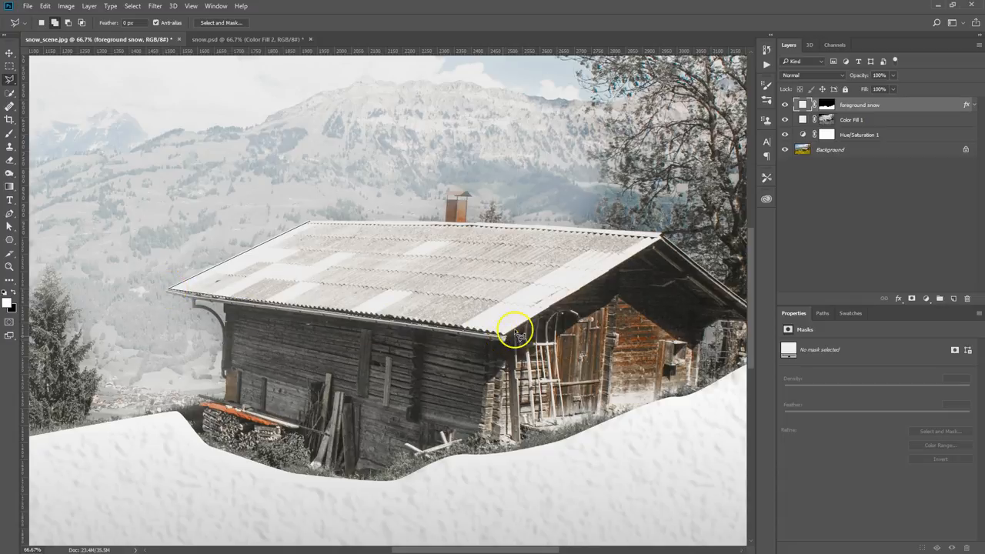
{"action": "left_click", "coordinate": [664, 234]}
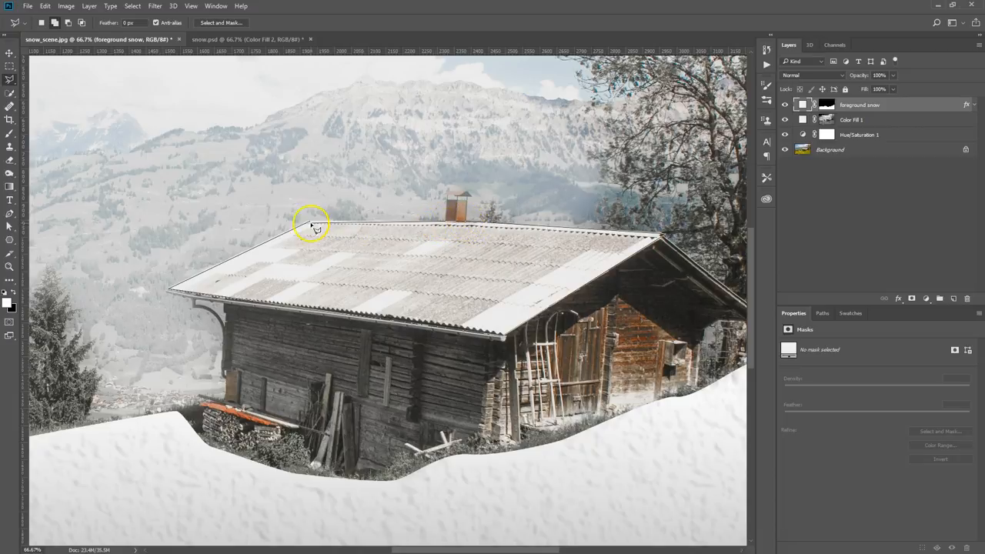
{"action": "left_click", "coordinate": [311, 224]}
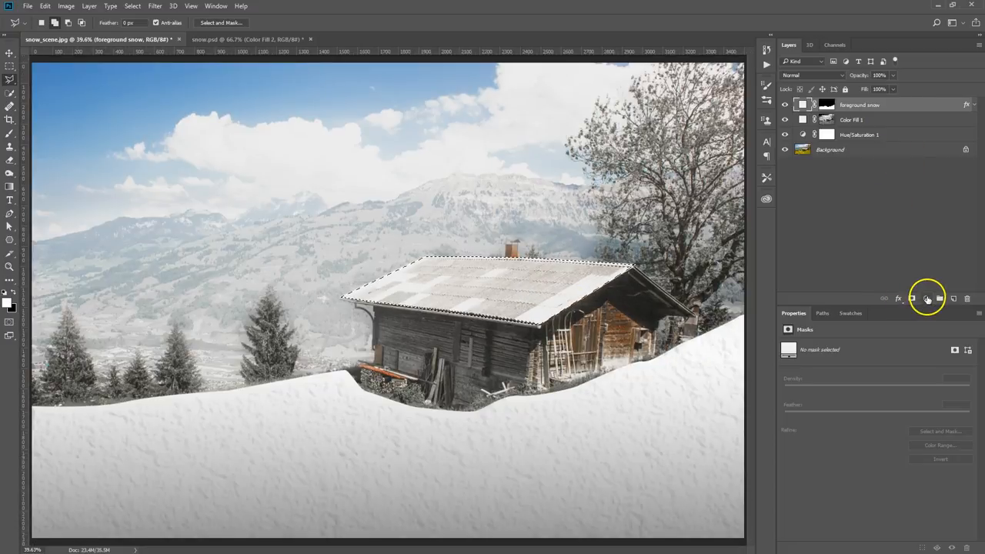
Step: Add a Solid Color fill layer over the roof selection in very light gray, f1f1f1
{"action": "left_click", "coordinate": [927, 299]}
{"action": "left_click", "coordinate": [904, 307]}
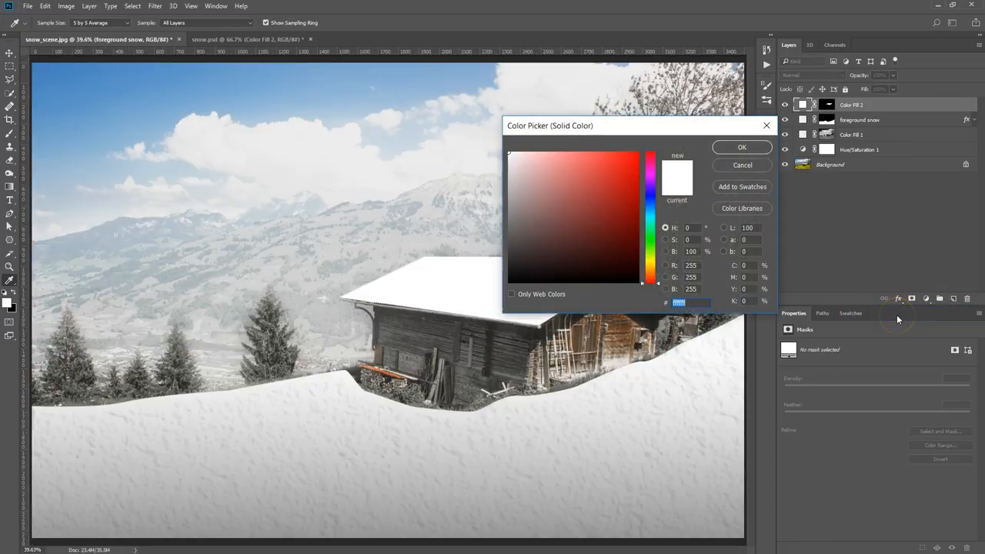
{"action": "left_click_drag", "start_coordinate": [508, 153], "coordinate": [507, 158]}
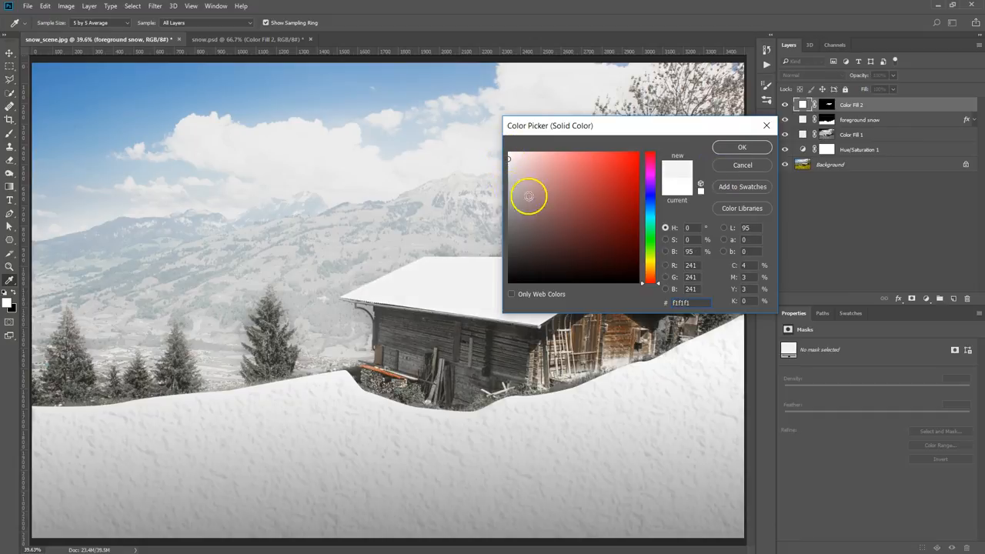
{"action": "left_click", "coordinate": [754, 148]}
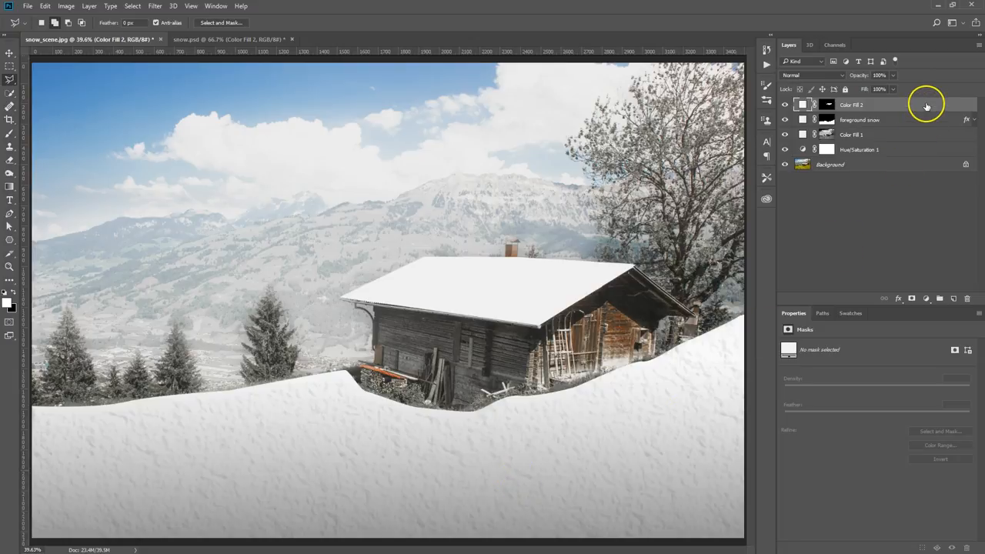
Step: Apply Bevel & Emboss with Texture to the roof's fill layer
{"action": "double_click", "coordinate": [925, 105]}
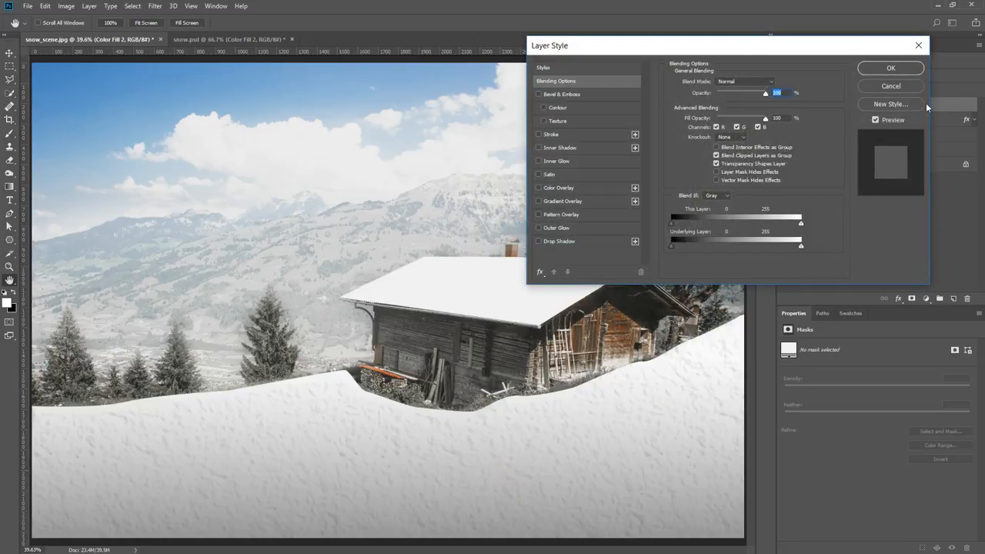
{"action": "left_click", "coordinate": [539, 94]}
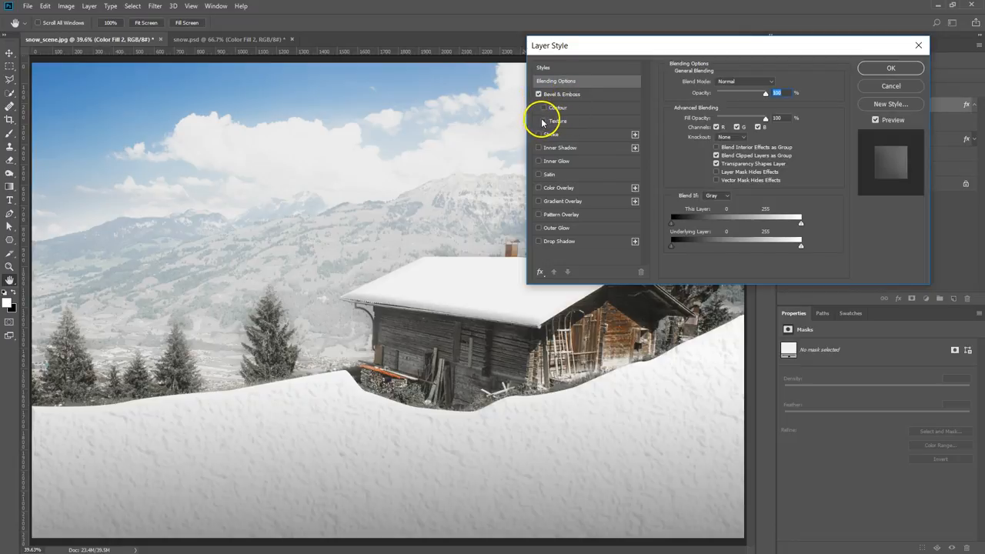
{"action": "left_click", "coordinate": [543, 121]}
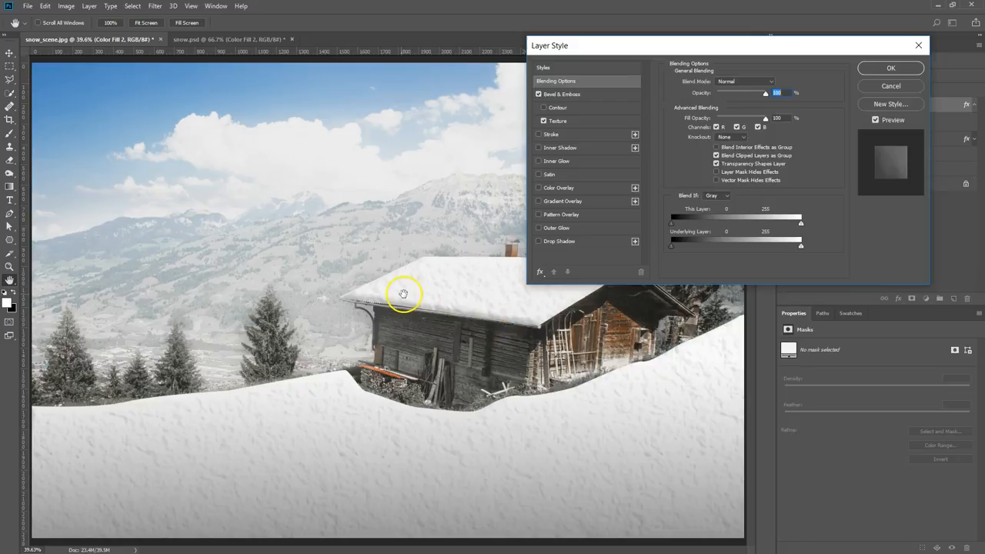
{"action": "left_click", "coordinate": [891, 69]}
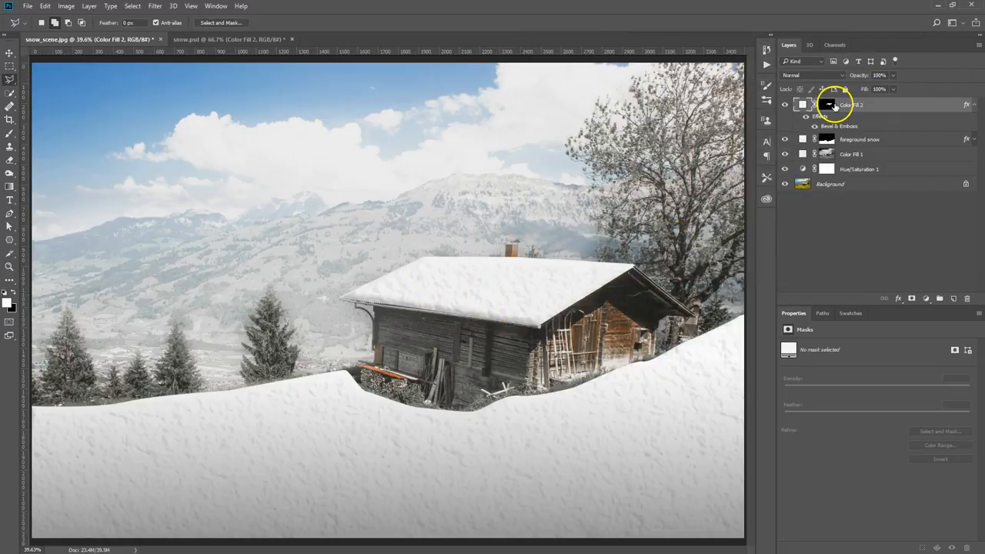
Step: Target the roof fill's layer mask and reduce the Brush to 60 px for painting along the roof
{"action": "left_click", "coordinate": [829, 106]}
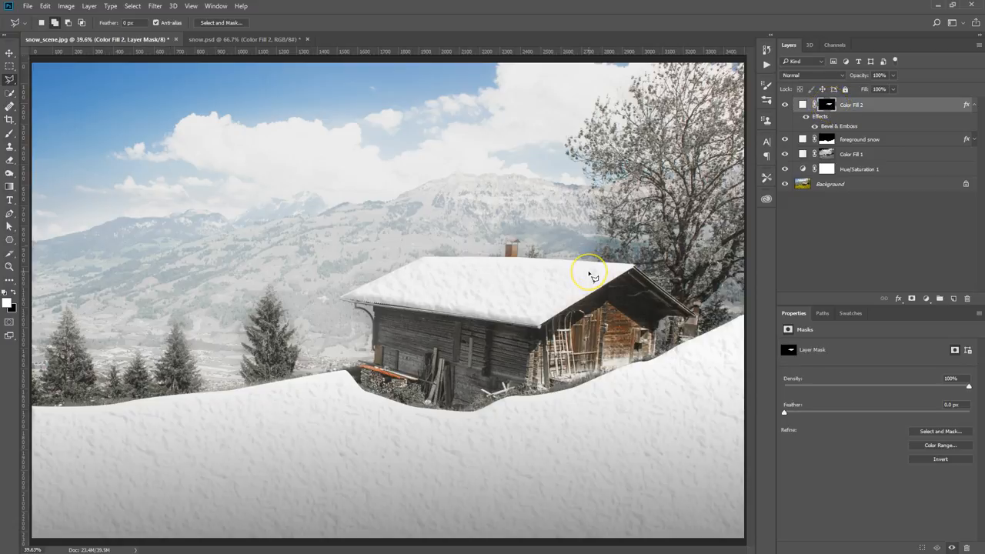
{"action": "scroll", "coordinate": [592, 277], "scroll_direction": "up", "scroll_amount": 3}
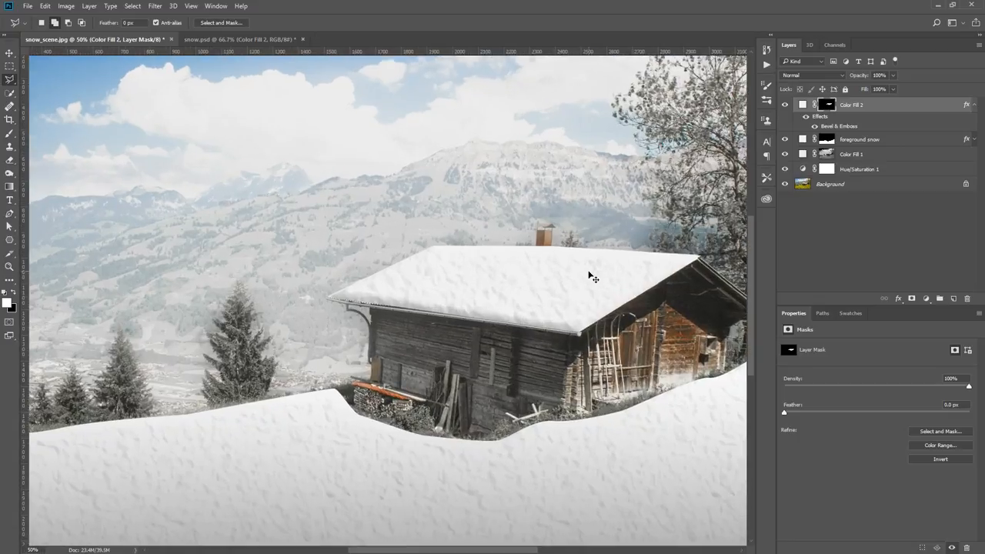
{"action": "left_click_drag", "start_coordinate": [675, 270], "coordinate": [497, 257]}
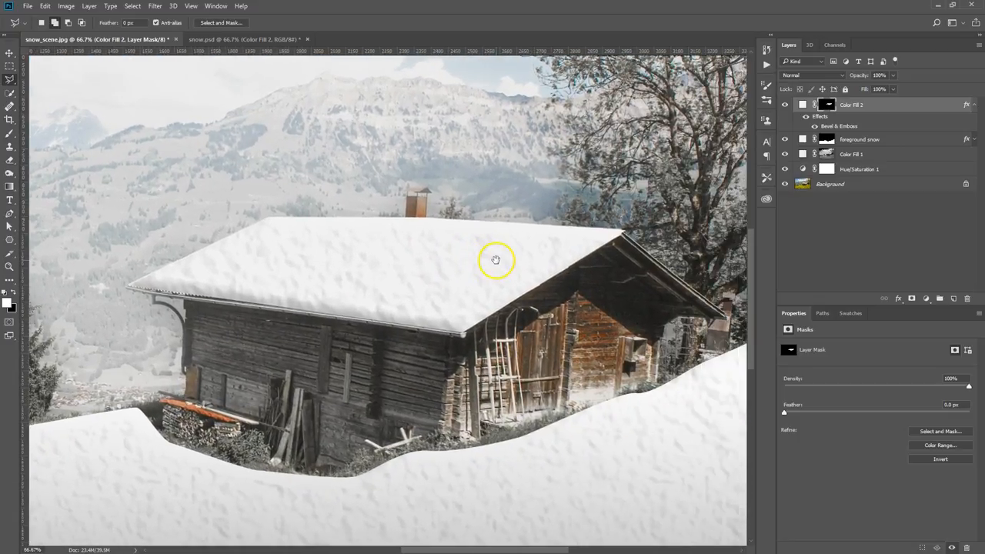
{"action": "key", "text": "b"}
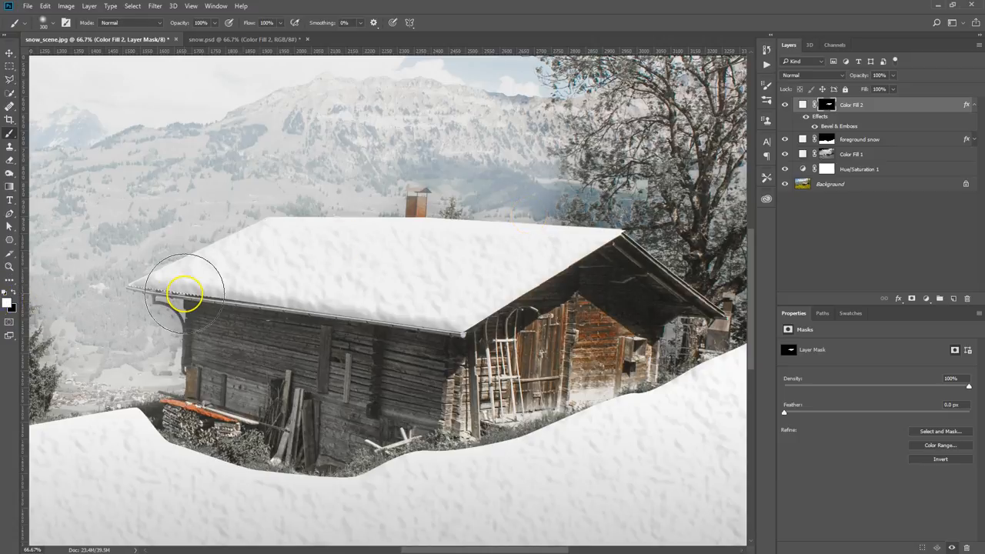
{"action": "key", "text": "bracketleft"}
{"action": "key", "text": "bracketleft"}
{"action": "key", "text": "bracketleft"}
{"action": "key", "text": "bracketleft"}
{"action": "key", "text": "bracketleft"}
{"action": "key", "text": "bracketleft"}
{"action": "key", "text": "bracketleft"}
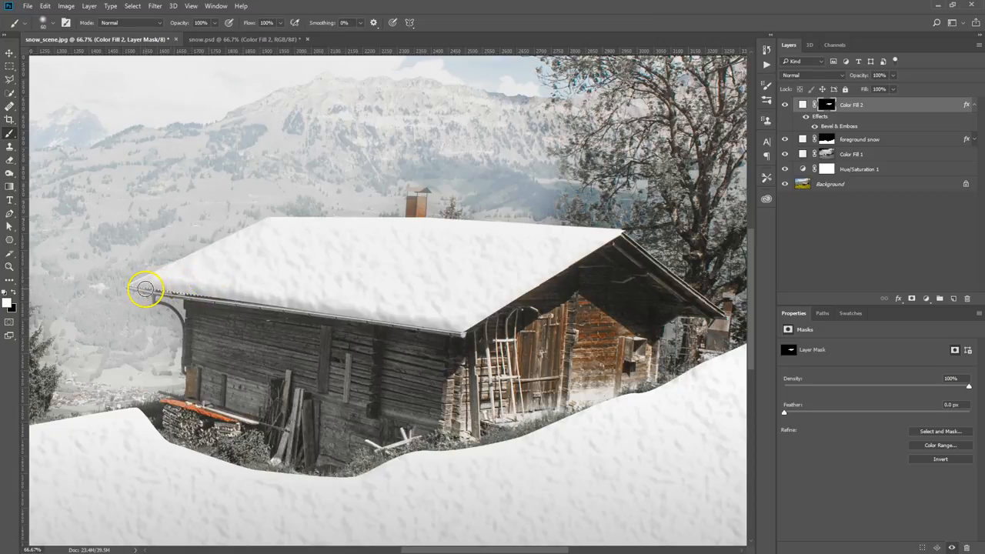
Step: Paint white on the mask with a hard brush of about 45 px along the roof edges to build a thick, uneven snow outline
{"action": "left_click_drag", "start_coordinate": [138, 286], "coordinate": [222, 291]}
{"action": "left_click", "coordinate": [54, 23]}
{"action": "left_click_drag", "start_coordinate": [55, 80], "coordinate": [182, 97]}
{"action": "left_click", "coordinate": [457, 245]}
{"action": "mouse_move", "coordinate": [140, 287]}
{"action": "left_mouse_down"}
{"action": "mouse_move", "coordinate": [457, 330]}
{"action": "mouse_move", "coordinate": [506, 311]}
{"action": "mouse_move", "coordinate": [585, 249]}
{"action": "mouse_move", "coordinate": [620, 236]}
{"action": "mouse_move", "coordinate": [344, 221]}
{"action": "left_mouse_up"}
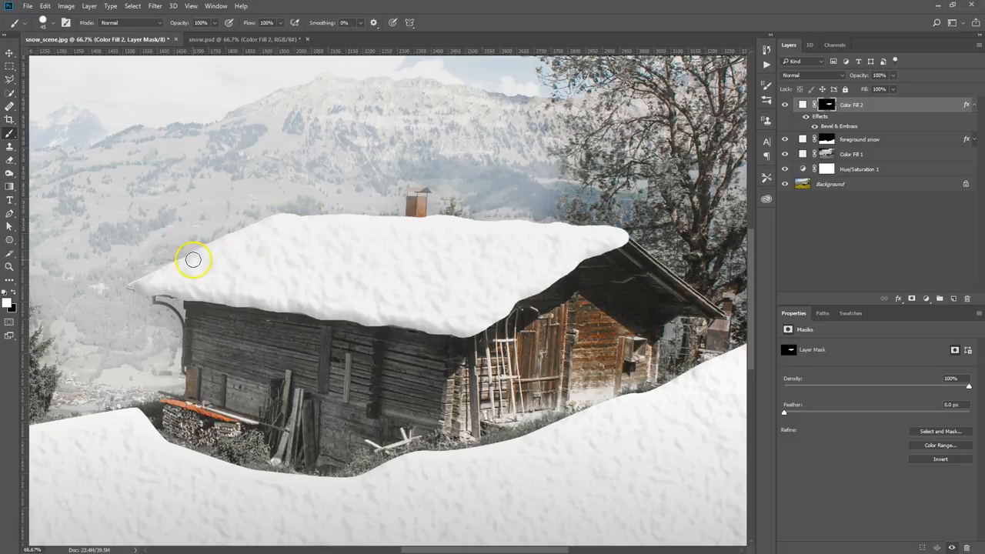
{"action": "left_click_drag", "start_coordinate": [169, 271], "coordinate": [145, 281]}
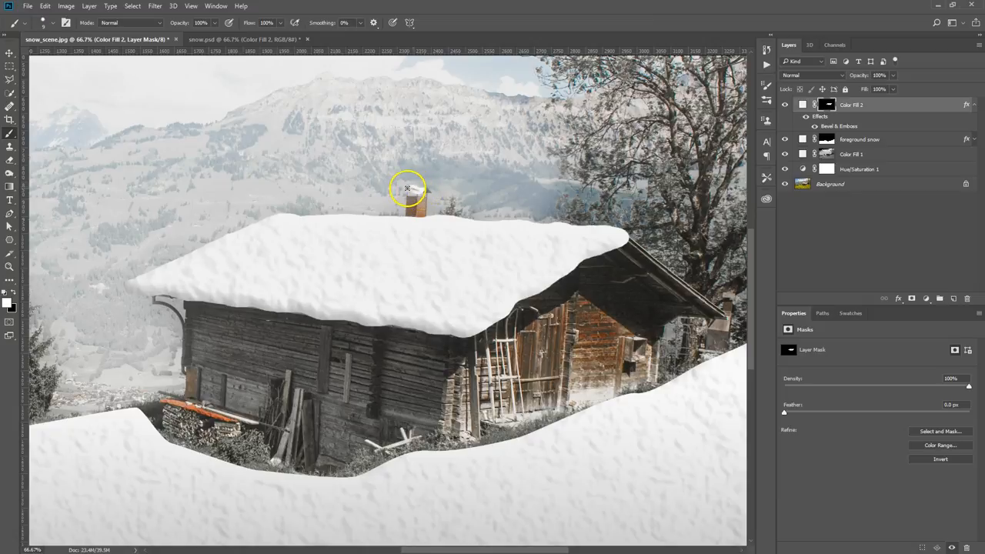
Step: Paint snow caps on the mask over the chimney, woodpile cover, small box on the front wall, far gable edge and tallest leaning post
{"action": "mouse_move", "coordinate": [413, 189]}
{"action": "left_mouse_down"}
{"action": "mouse_move", "coordinate": [427, 191]}
{"action": "mouse_move", "coordinate": [414, 189]}
{"action": "left_mouse_up"}
{"action": "mouse_move", "coordinate": [216, 402]}
{"action": "left_mouse_down"}
{"action": "mouse_move", "coordinate": [165, 397]}
{"action": "mouse_move", "coordinate": [232, 421]}
{"action": "mouse_move", "coordinate": [166, 402]}
{"action": "mouse_move", "coordinate": [230, 419]}
{"action": "left_mouse_up"}
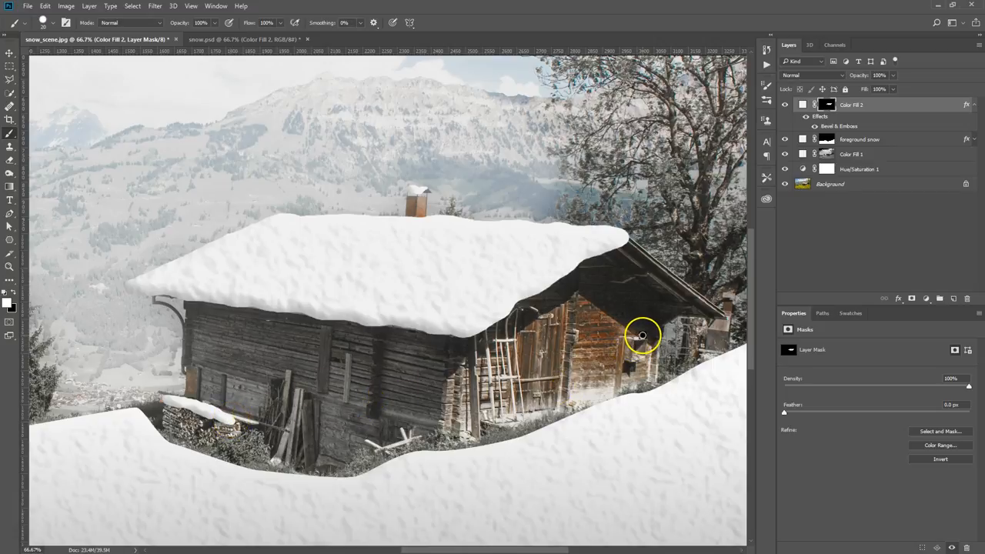
{"action": "left_click_drag", "start_coordinate": [638, 339], "coordinate": [626, 338]}
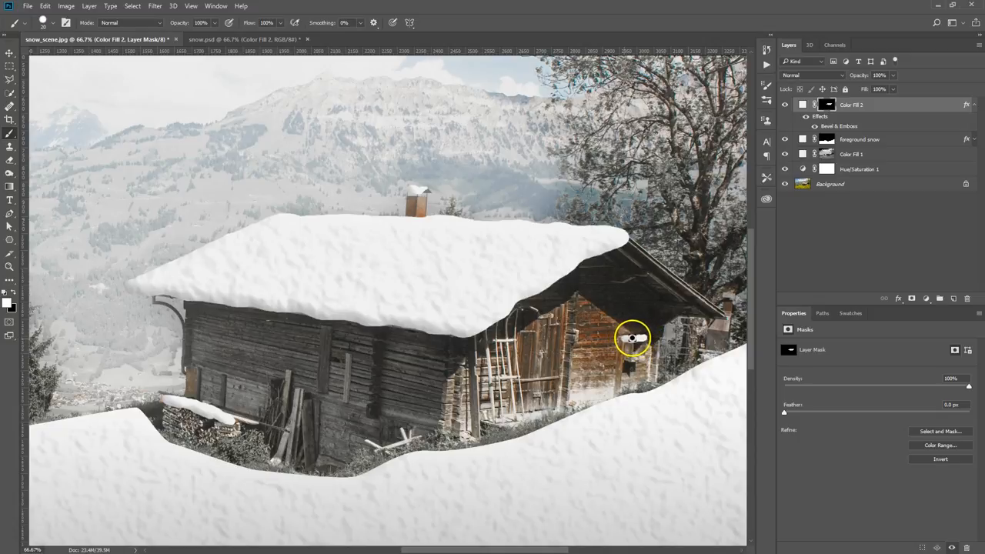
{"action": "mouse_move", "coordinate": [631, 229]}
{"action": "left_mouse_down"}
{"action": "mouse_move", "coordinate": [654, 259]}
{"action": "mouse_move", "coordinate": [725, 314]}
{"action": "mouse_move", "coordinate": [614, 235]}
{"action": "left_mouse_up"}
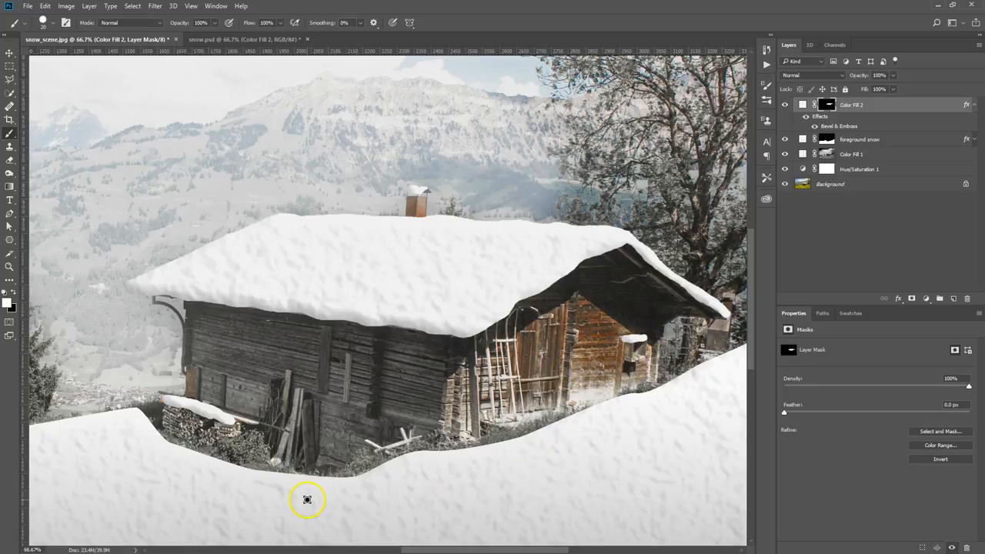
{"action": "left_click", "coordinate": [306, 396]}
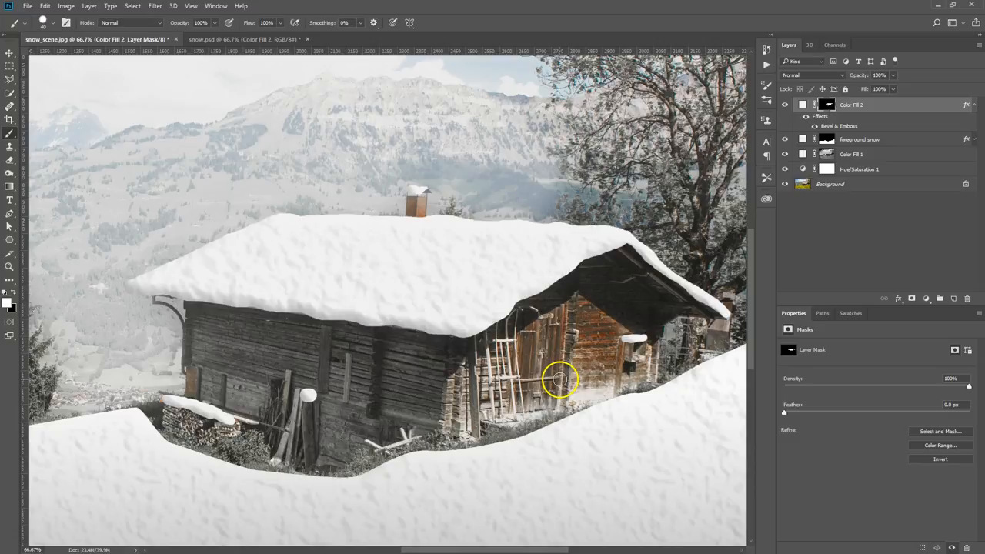
Step: Paint a snow strip on the mask along the front-wall ledge beside the ladders and touch up the woodpile's snow cap
{"action": "left_click", "coordinate": [557, 373]}
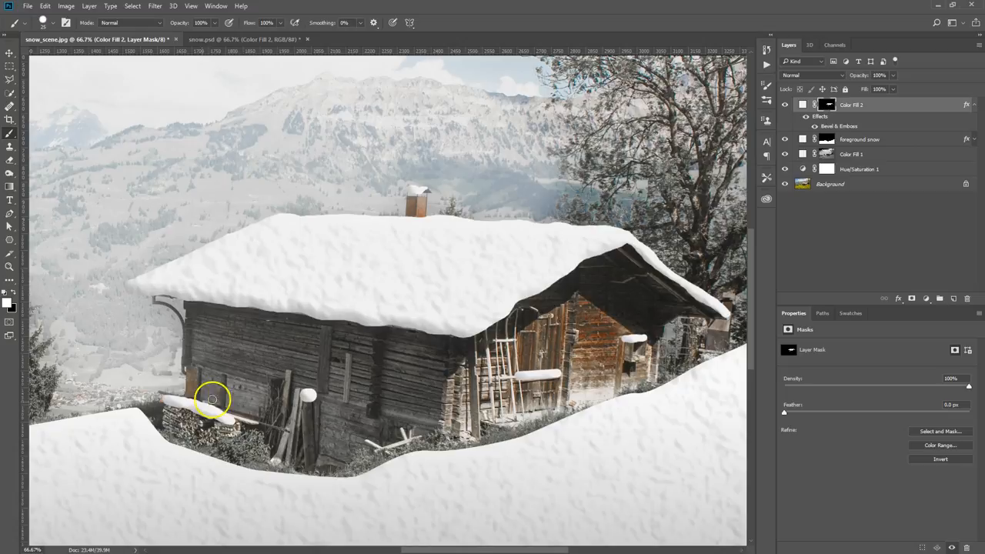
{"action": "left_click_drag", "start_coordinate": [161, 400], "coordinate": [221, 395]}
{"action": "key", "text": "ctrl+0"}
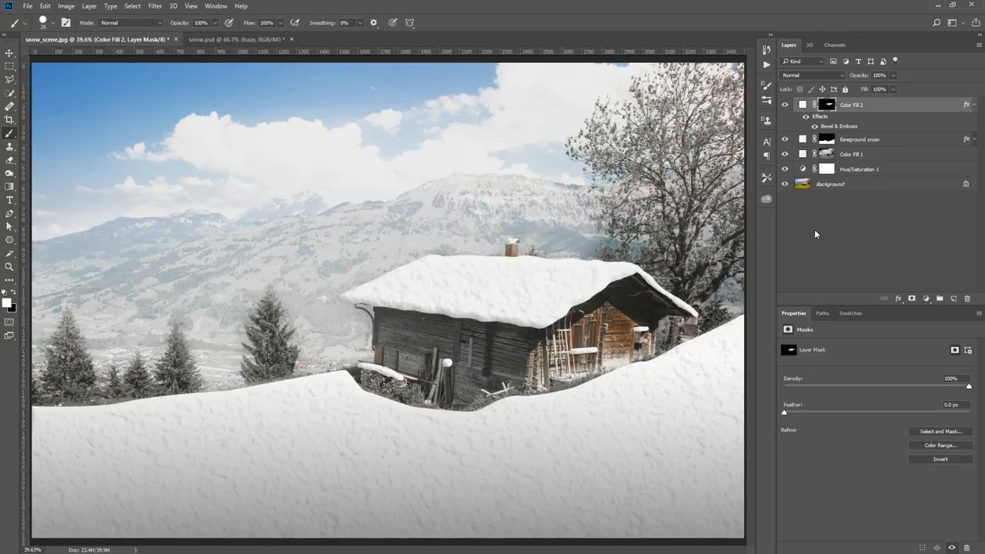
Step: Stamp all visible layers into a new top layer and apply the Camera Raw Filter to it with Dehaze at -19
{"action": "key", "text": "ctrl+shift+alt+e"}
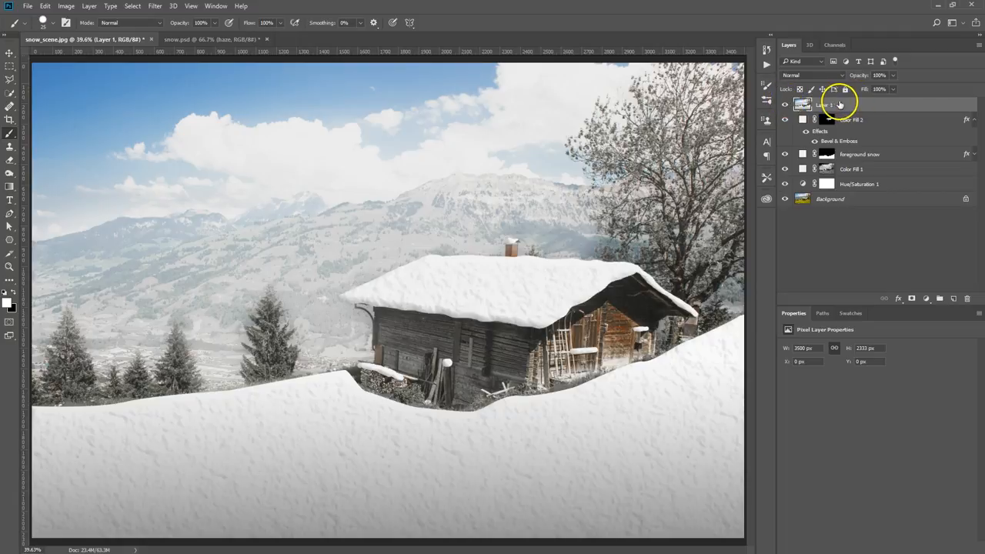
{"action": "left_click", "coordinate": [893, 104]}
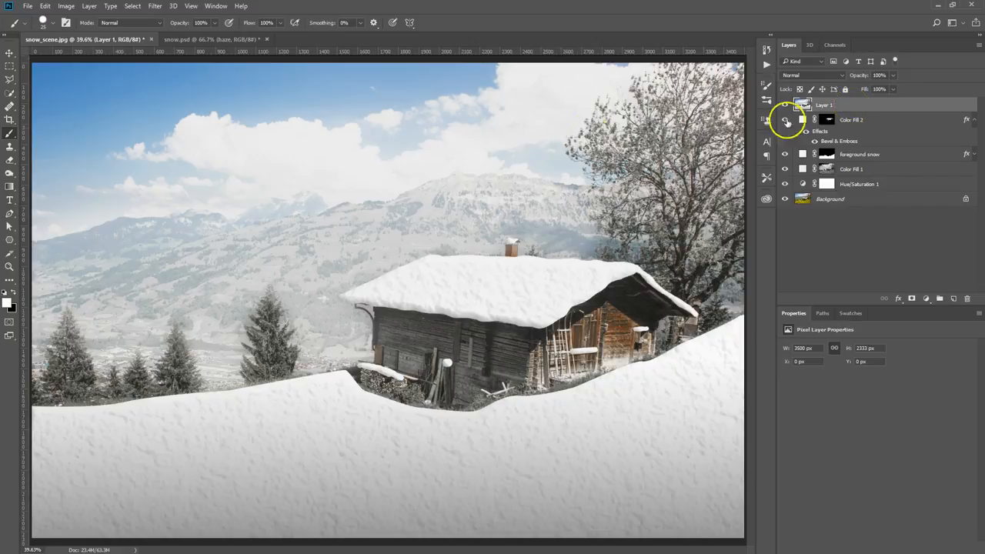
{"action": "left_click", "coordinate": [156, 9]}
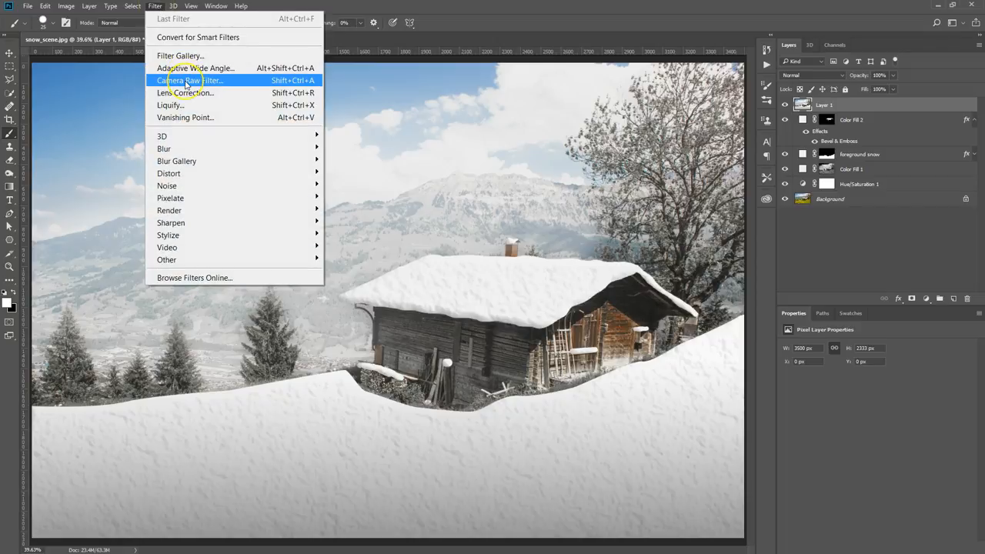
{"action": "left_click", "coordinate": [186, 82]}
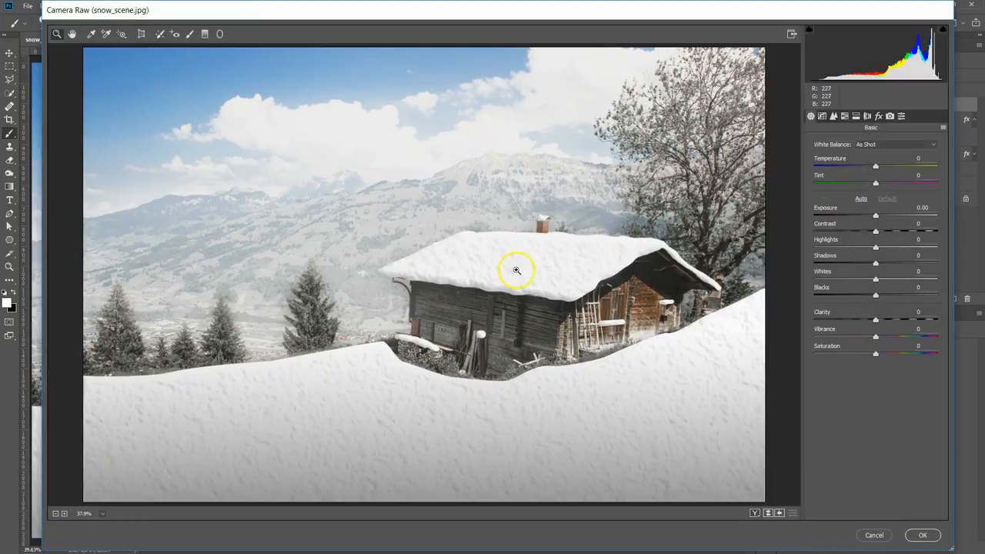
{"action": "left_click", "coordinate": [879, 116]}
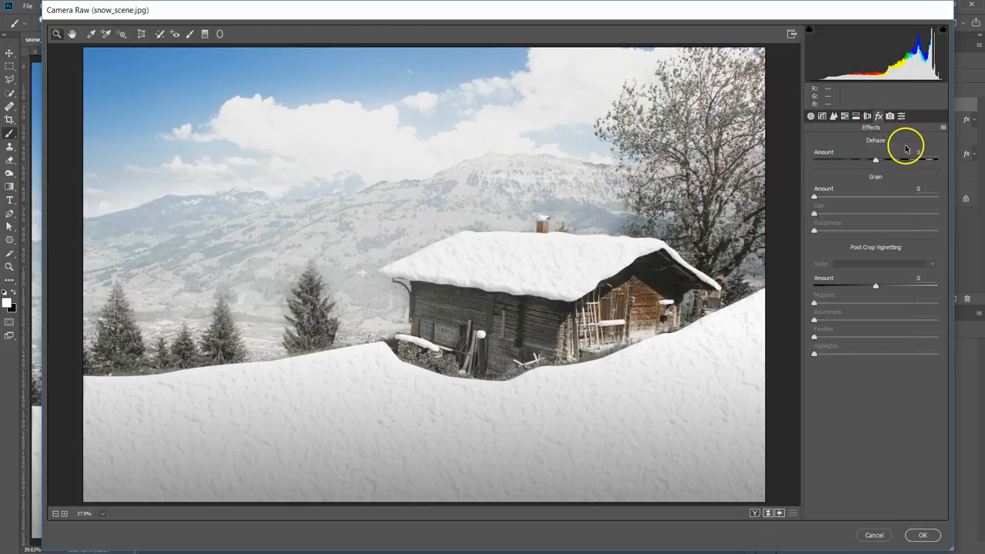
{"action": "mouse_move", "coordinate": [875, 160]}
{"action": "left_mouse_down"}
{"action": "mouse_move", "coordinate": [846, 161]}
{"action": "mouse_move", "coordinate": [859, 163]}
{"action": "left_mouse_up"}
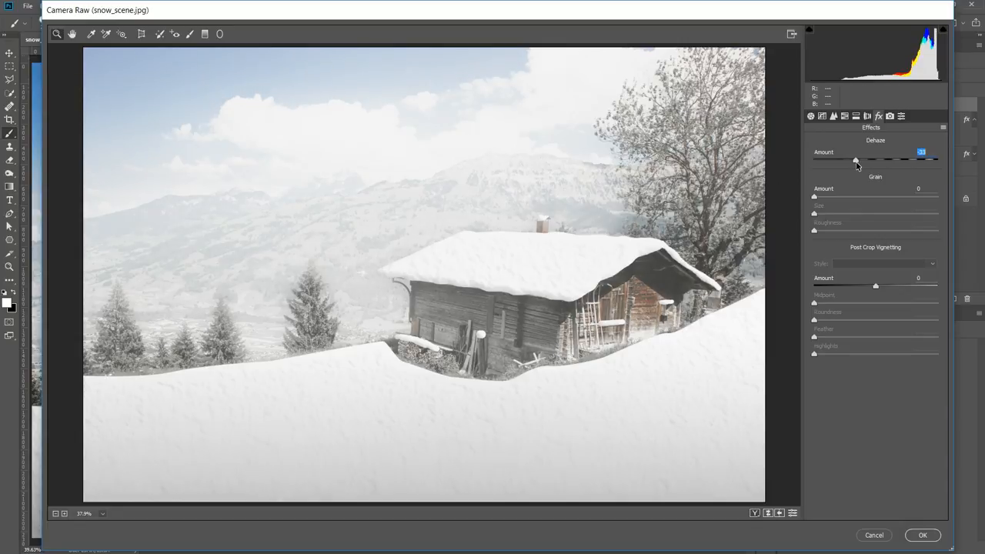
{"action": "mouse_move", "coordinate": [857, 163]}
{"action": "left_mouse_down"}
{"action": "mouse_move", "coordinate": [880, 158]}
{"action": "mouse_move", "coordinate": [868, 176]}
{"action": "mouse_move", "coordinate": [865, 163]}
{"action": "left_mouse_up"}
{"action": "left_click", "coordinate": [866, 162]}
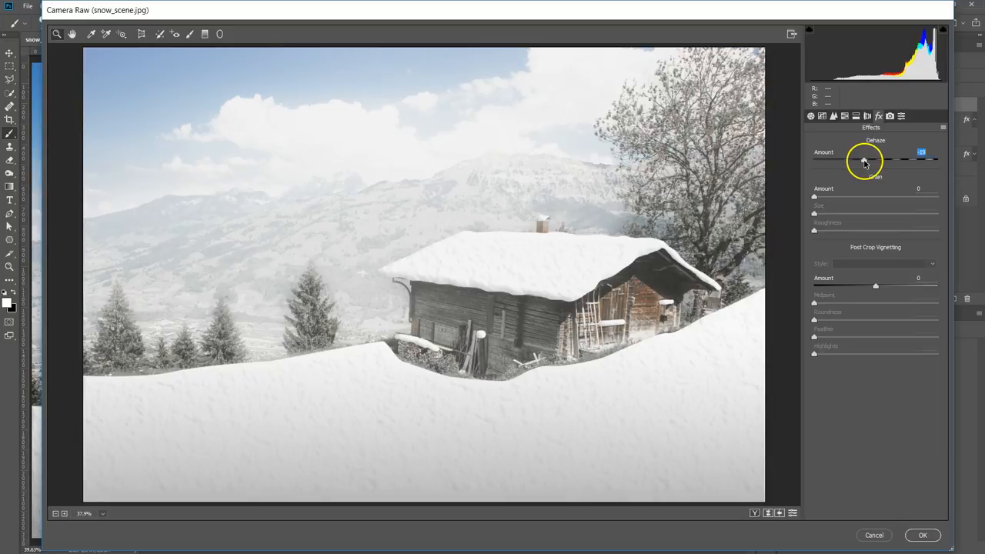
{"action": "left_click", "coordinate": [928, 535]}
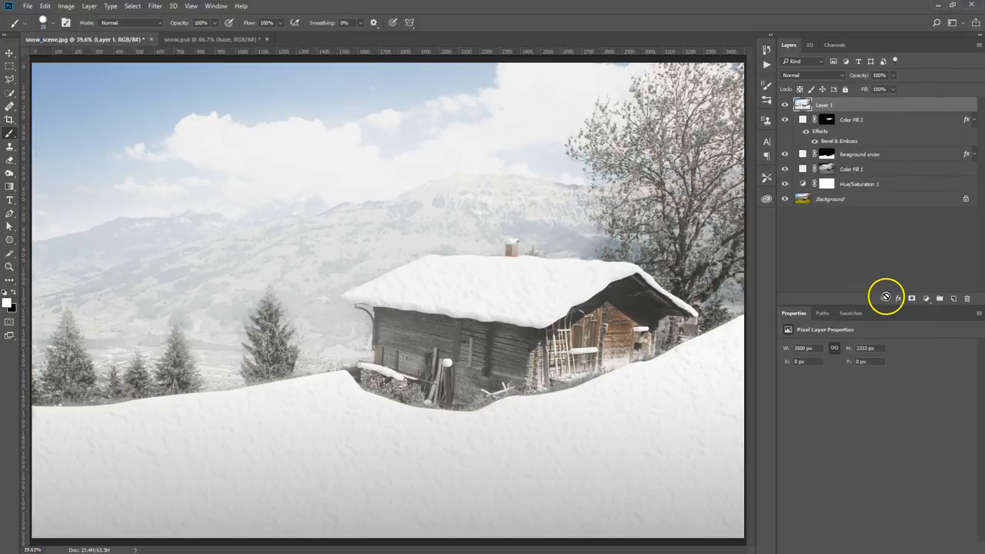
{"action": "left_click", "coordinate": [784, 106]}
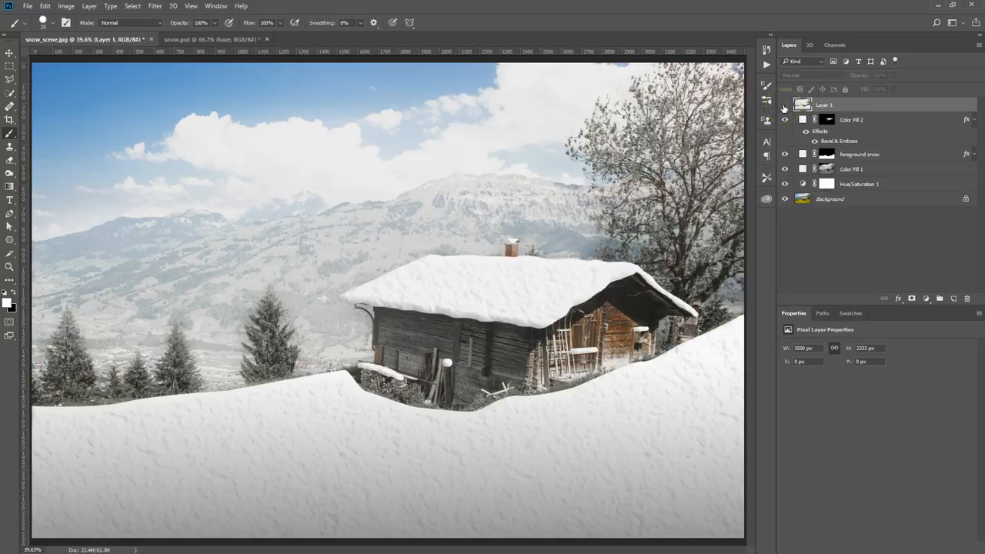
{"action": "left_click", "coordinate": [784, 106]}
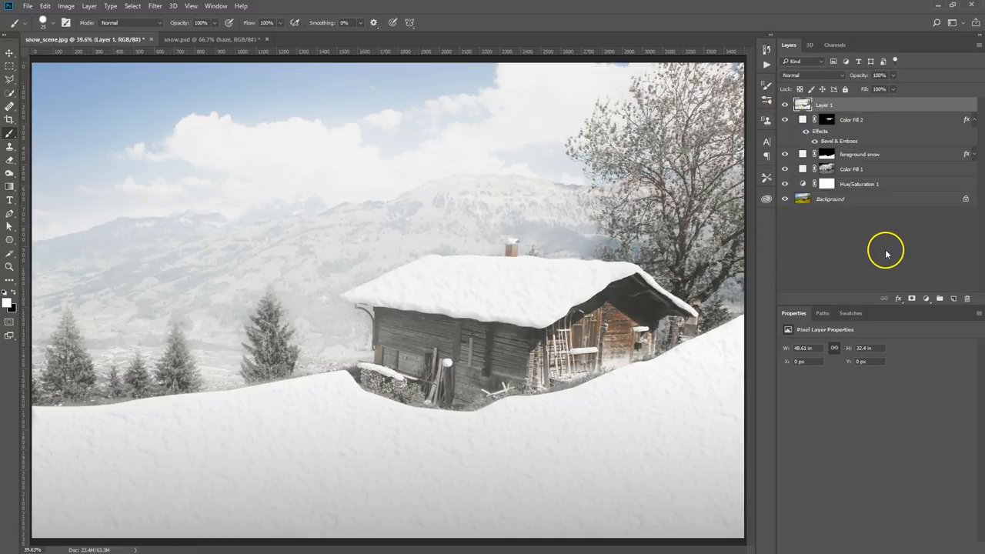
Step: Add a new layer on top and fill it with the white foreground color at 100% opacity
{"action": "left_click", "coordinate": [953, 300]}
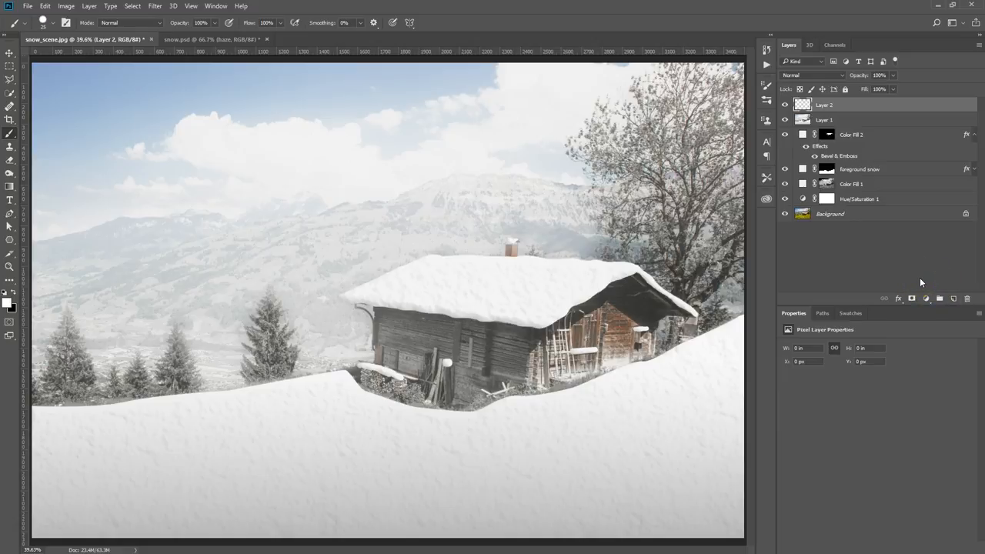
{"action": "key", "text": "shift+F5"}
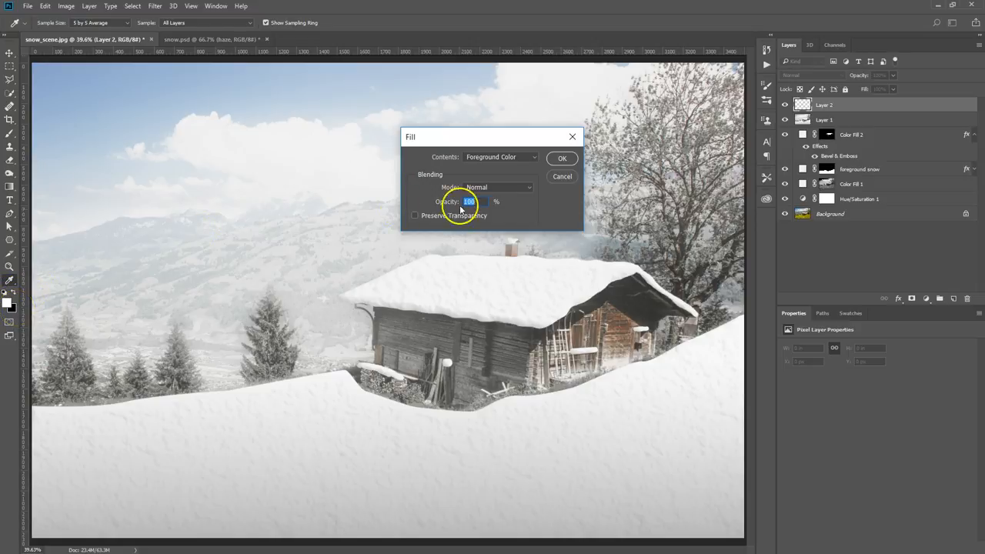
{"action": "left_click", "coordinate": [572, 160]}
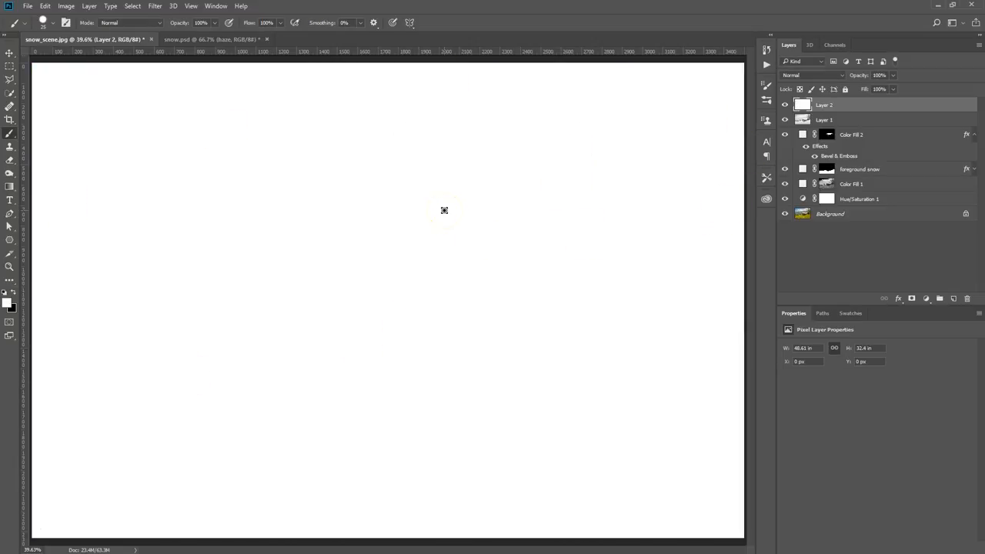
Step: Apply Add Noise to the white layer with a 400% amount, Uniform distribution and Monochromatic enabled
{"action": "left_click", "coordinate": [155, 6]}
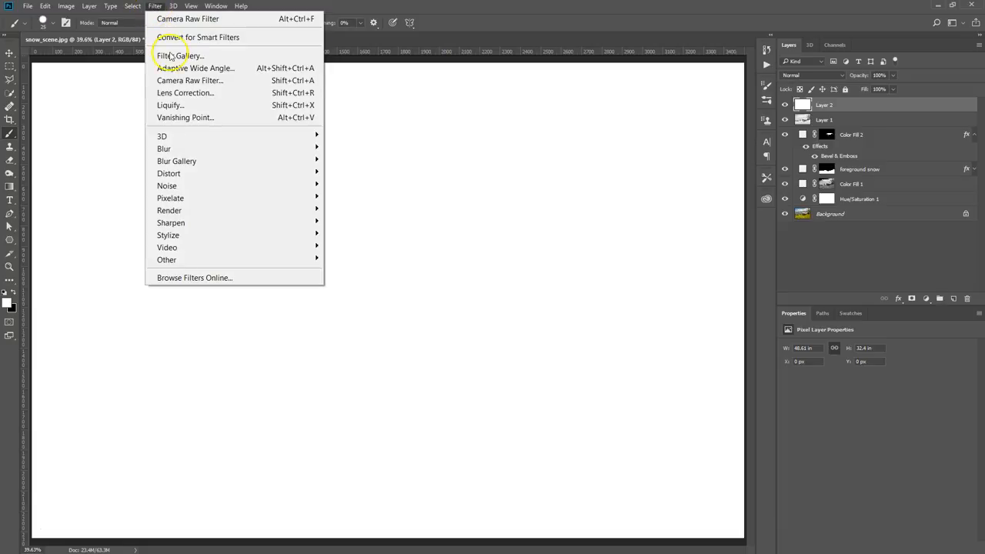
{"action": "mouse_move", "coordinate": [203, 186]}
{"action": "left_click", "coordinate": [92, 189]}
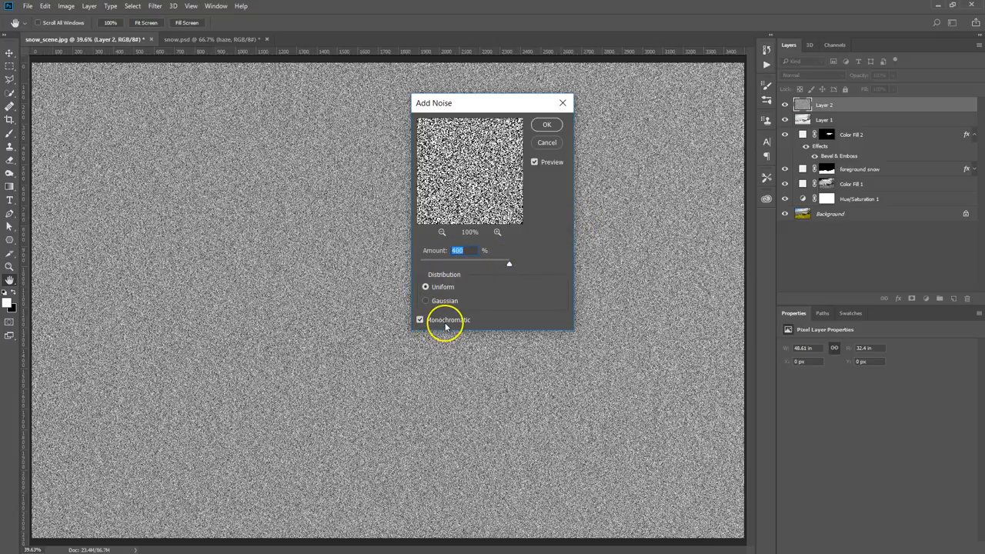
{"action": "left_click", "coordinate": [547, 125]}
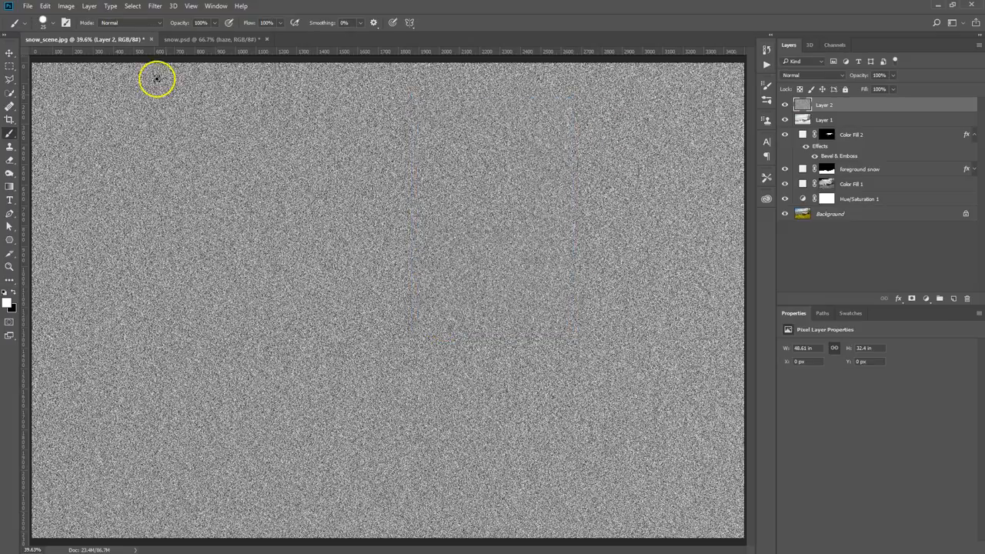
Step: Soften the noise layer with a Gaussian Blur of 3.6 pixels radius
{"action": "left_click", "coordinate": [157, 11]}
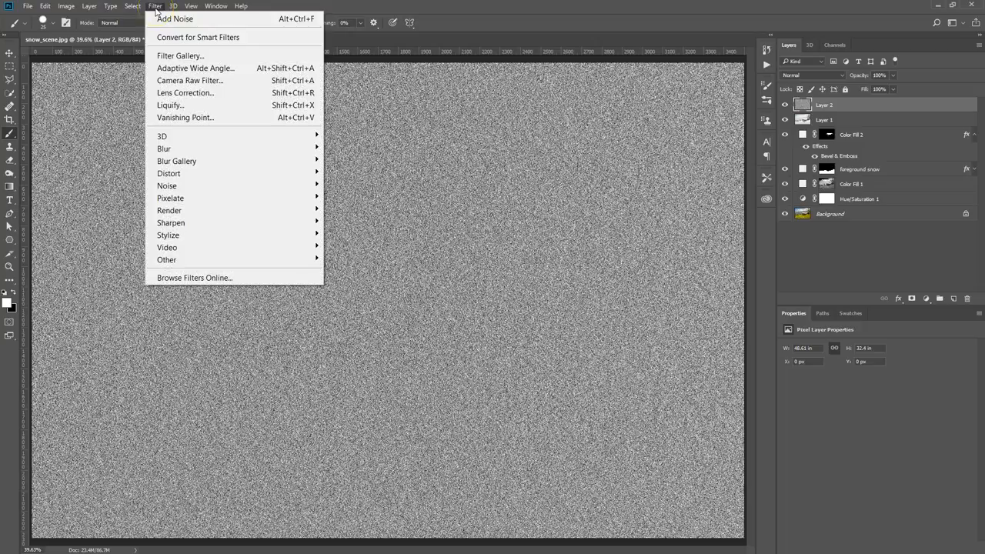
{"action": "mouse_move", "coordinate": [189, 148]}
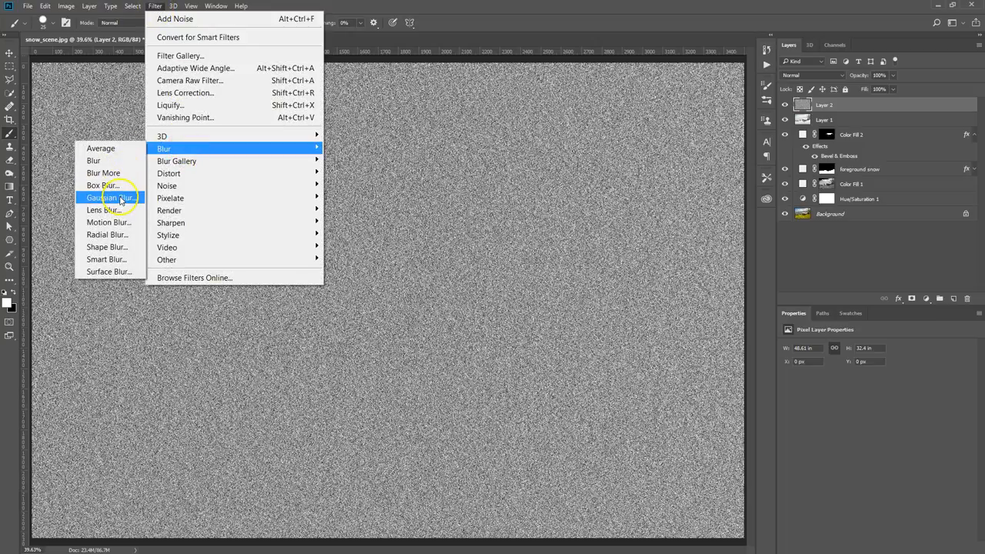
{"action": "left_click", "coordinate": [110, 198]}
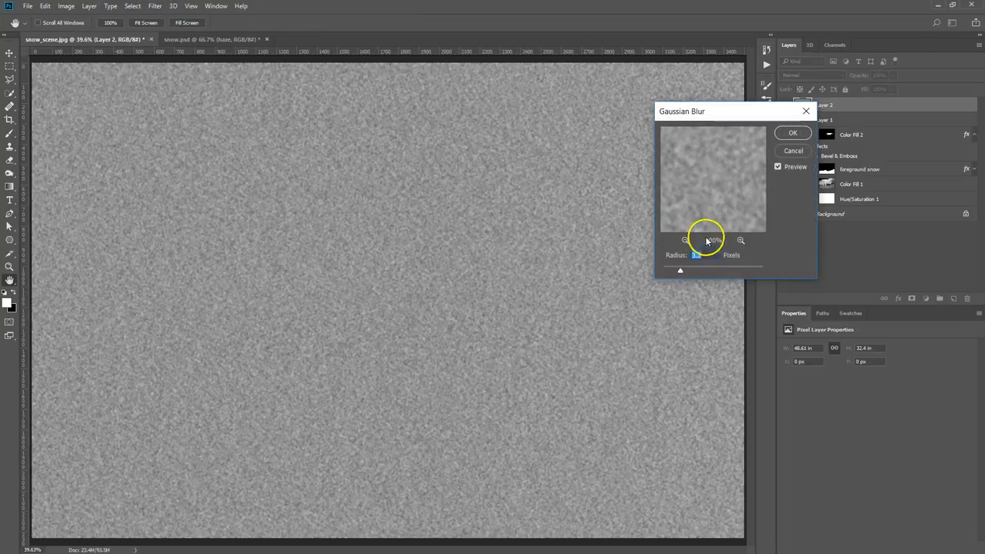
{"action": "left_click_drag", "start_coordinate": [679, 274], "coordinate": [656, 269]}
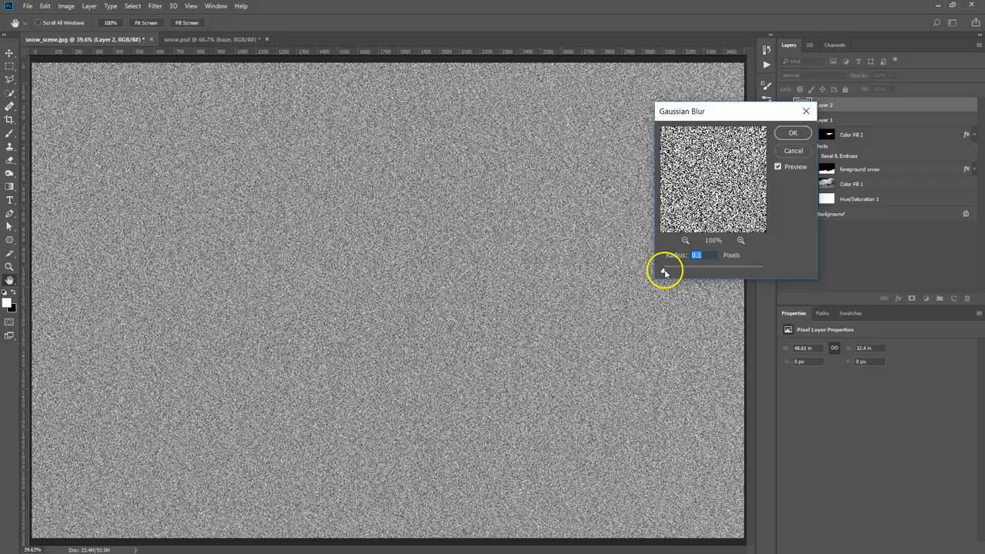
{"action": "left_click_drag", "start_coordinate": [663, 272], "coordinate": [680, 276]}
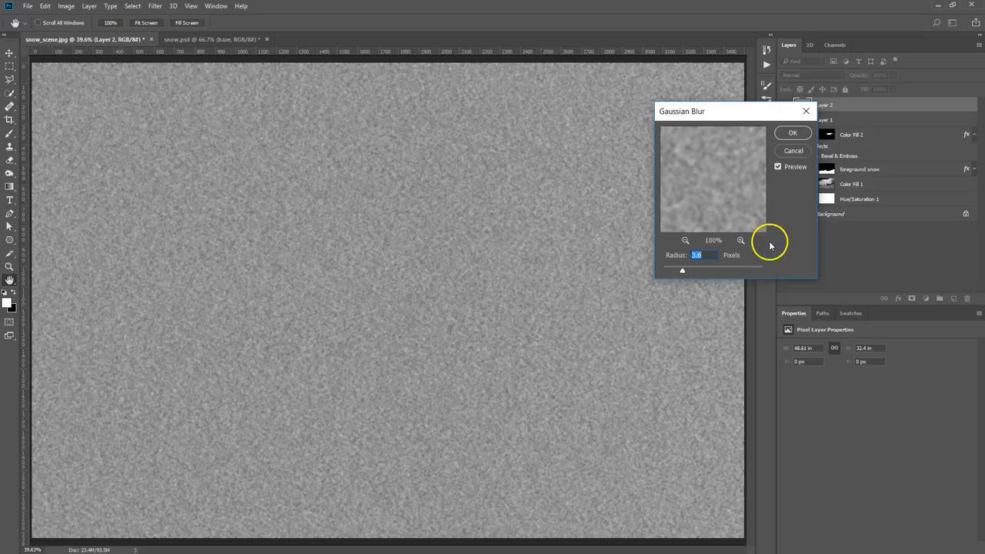
{"action": "left_click", "coordinate": [794, 133]}
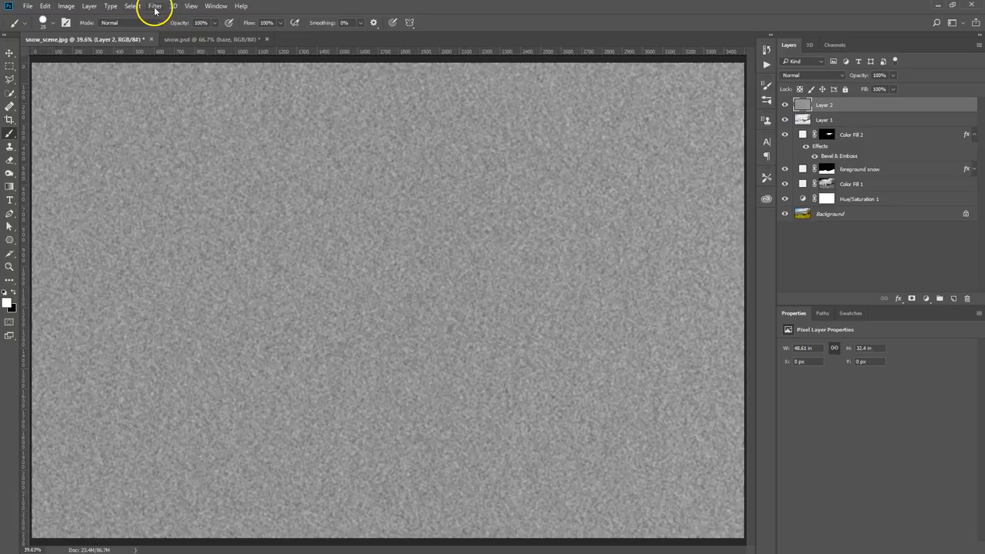
Step: Apply a Threshold adjustment to the blurred noise, lowering the level to leave only scattered black specks on white
{"action": "left_click", "coordinate": [66, 7]}
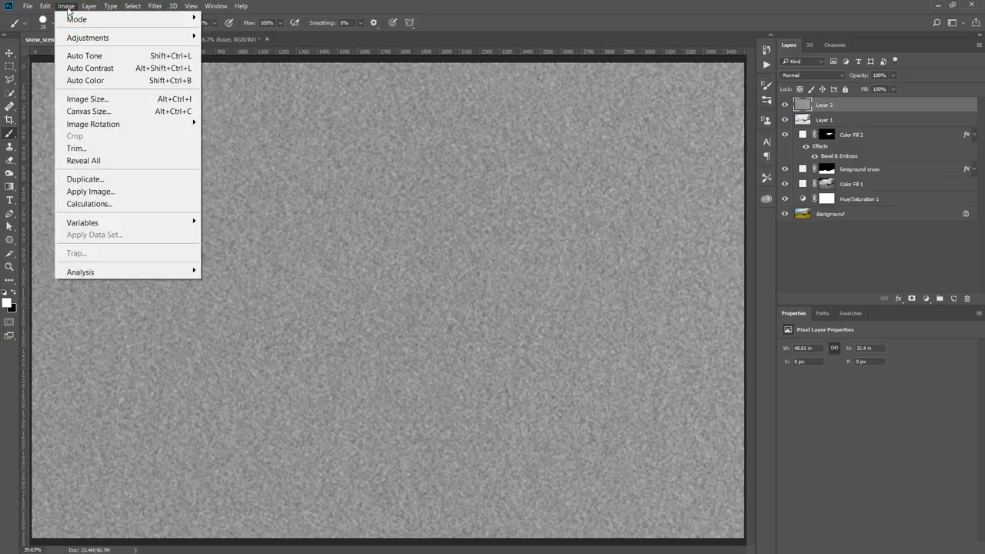
{"action": "mouse_move", "coordinate": [88, 37]}
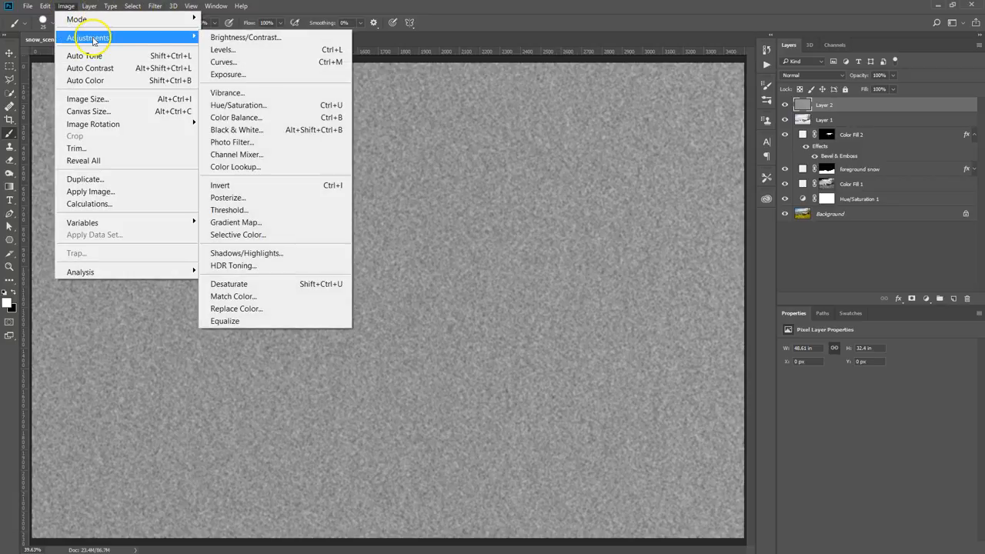
{"action": "left_click", "coordinate": [241, 208]}
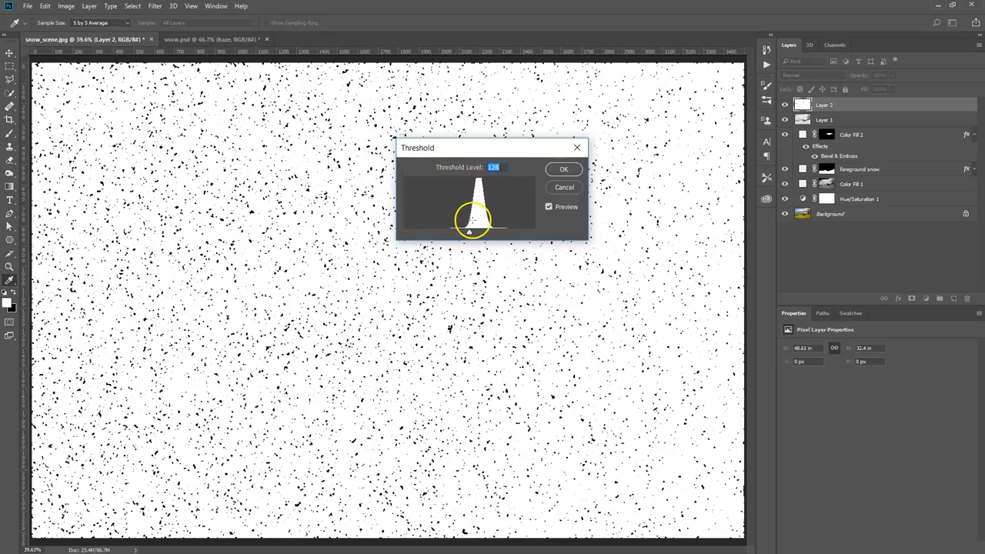
{"action": "left_click_drag", "start_coordinate": [469, 231], "coordinate": [464, 237]}
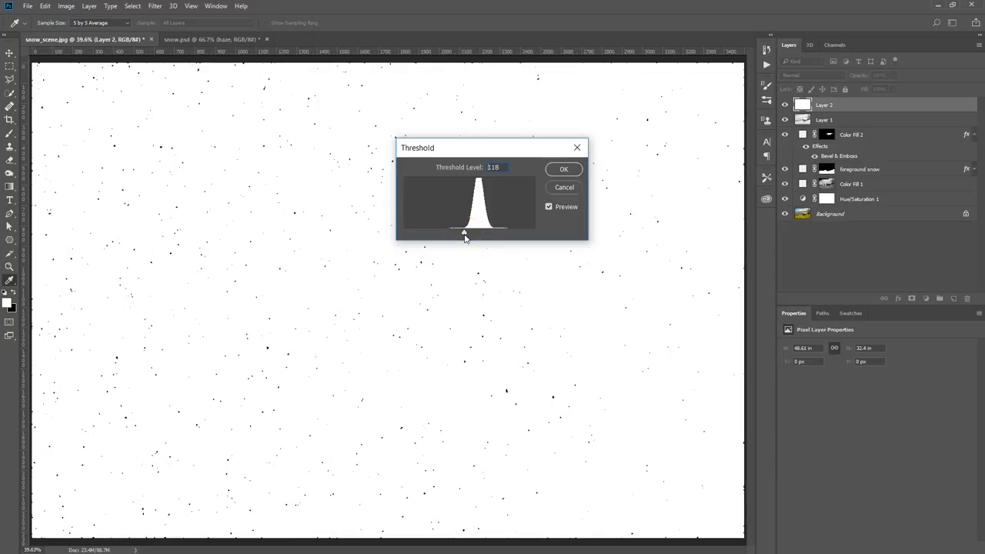
{"action": "mouse_move", "coordinate": [464, 236]}
{"action": "left_mouse_down"}
{"action": "mouse_move", "coordinate": [477, 233]}
{"action": "mouse_move", "coordinate": [467, 239]}
{"action": "left_mouse_up"}
{"action": "left_click", "coordinate": [563, 171]}
{"action": "left_click", "coordinate": [566, 170]}
{"action": "mouse_move", "coordinate": [615, 148]}
{"action": "left_mouse_down"}
{"action": "mouse_move", "coordinate": [612, 235]}
{"action": "mouse_move", "coordinate": [607, 215]}
{"action": "mouse_move", "coordinate": [415, 138]}
{"action": "mouse_move", "coordinate": [271, 223]}
{"action": "mouse_move", "coordinate": [391, 361]}
{"action": "left_mouse_up"}
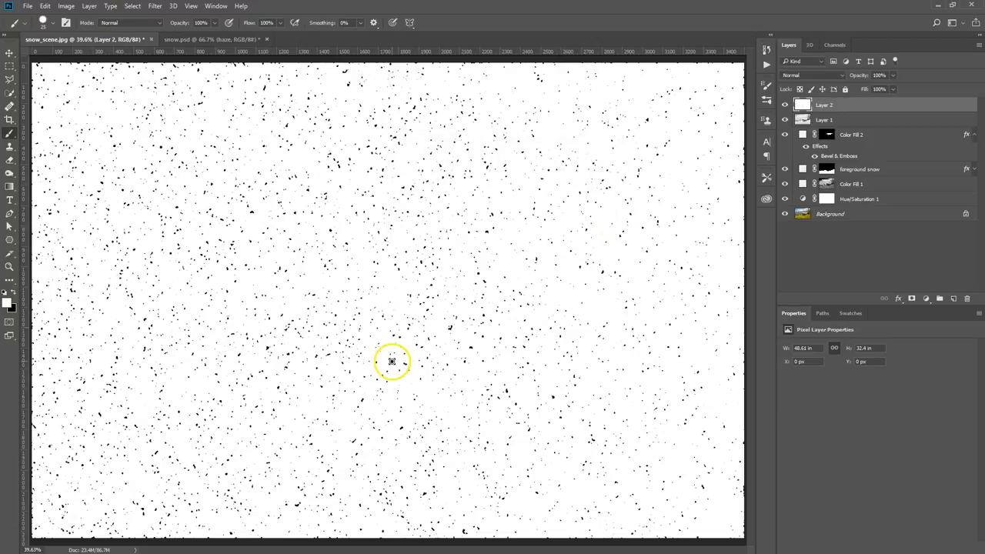
{"action": "left_click_drag", "start_coordinate": [487, 326], "coordinate": [529, 242]}
Step: Invert the speck layer to white flakes on black and set its blend mode to Screen
{"action": "key", "text": "ctrl+i"}
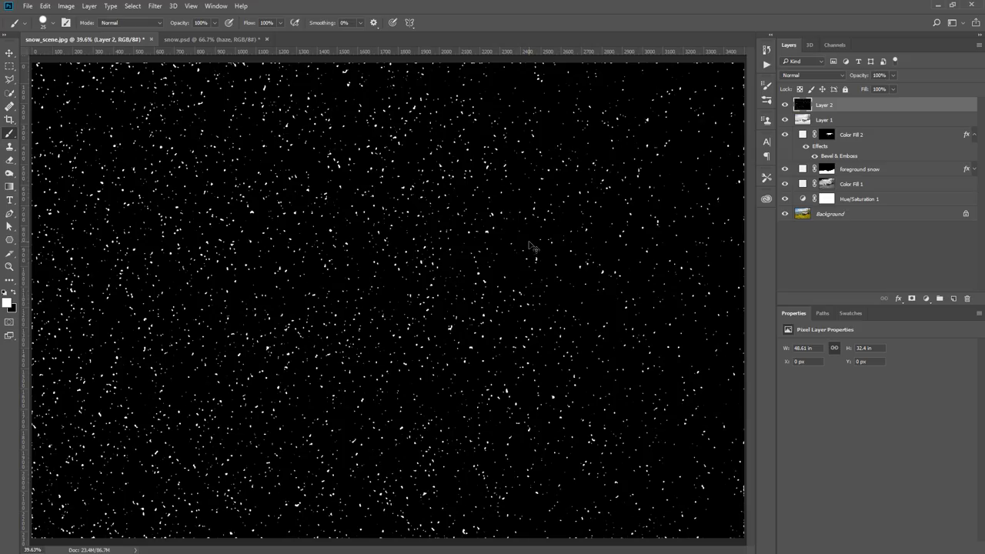
{"action": "mouse_move", "coordinate": [542, 202]}
{"action": "left_mouse_down"}
{"action": "mouse_move", "coordinate": [569, 161]}
{"action": "mouse_move", "coordinate": [566, 146]}
{"action": "mouse_move", "coordinate": [382, 164]}
{"action": "mouse_move", "coordinate": [234, 250]}
{"action": "mouse_move", "coordinate": [227, 281]}
{"action": "left_mouse_up"}
{"action": "left_click", "coordinate": [844, 76]}
{"action": "left_click_drag", "start_coordinate": [844, 77], "coordinate": [806, 148]}
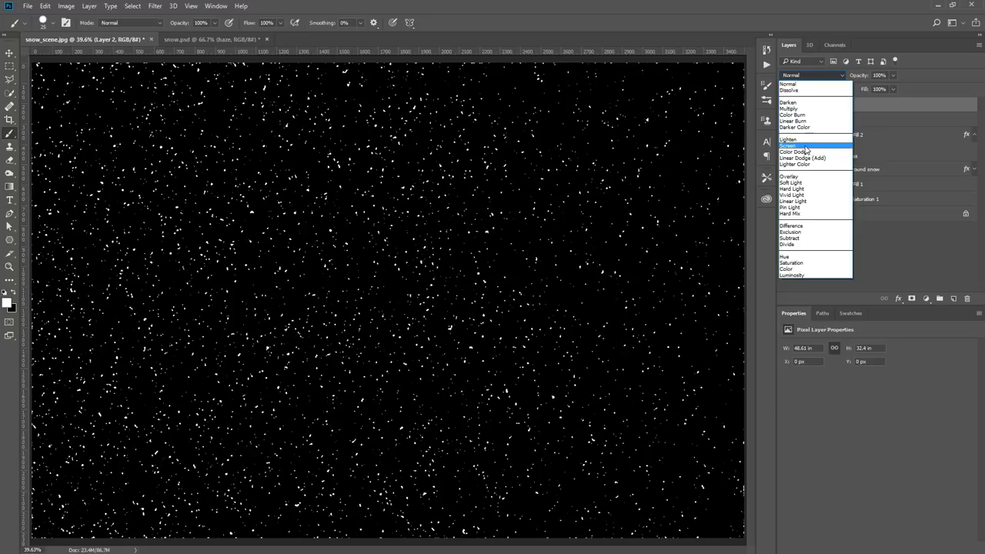
{"action": "left_click_drag", "start_coordinate": [806, 149], "coordinate": [806, 148]}
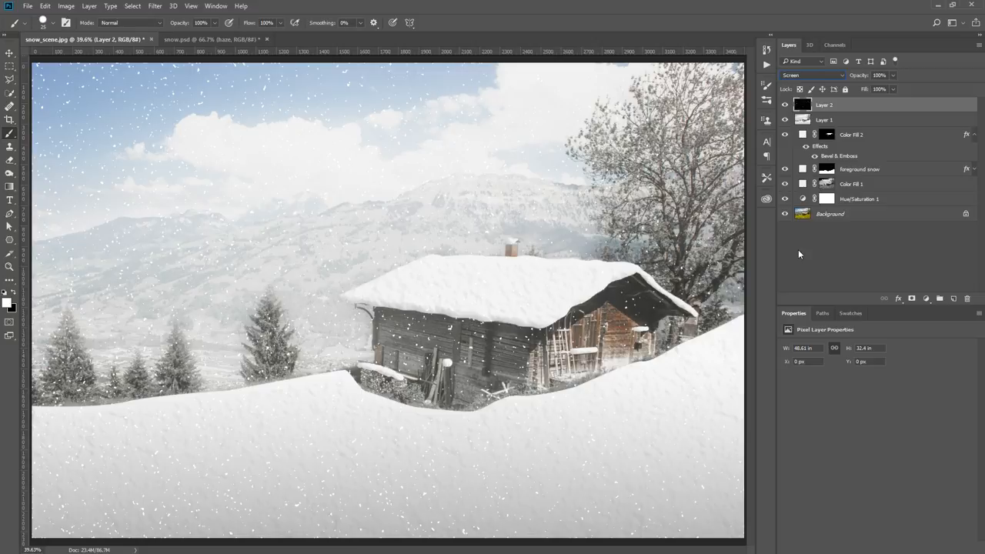
Step: Duplicate the snowflake layer twice and hide both copies
{"action": "key", "text": "ctrl+j"}
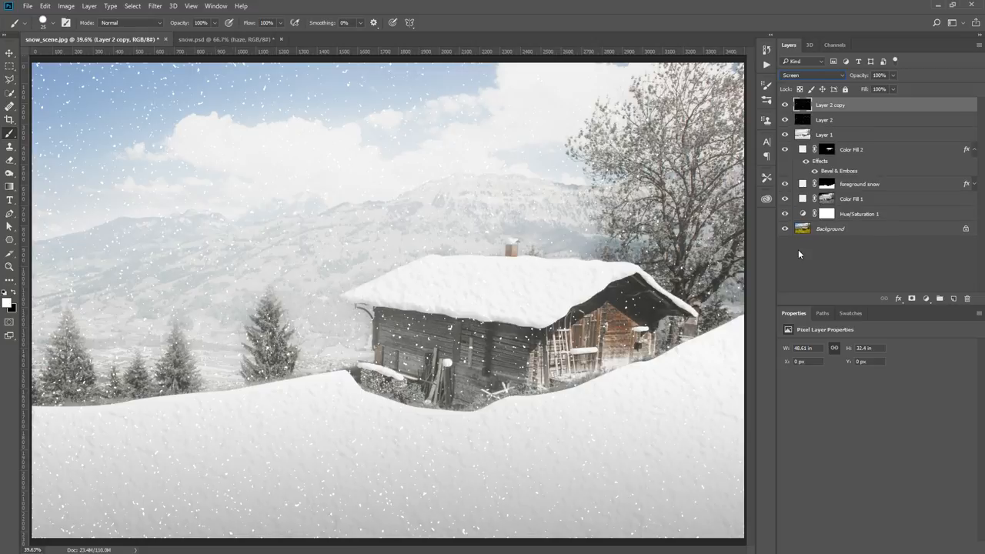
{"action": "key", "text": "ctrl+j"}
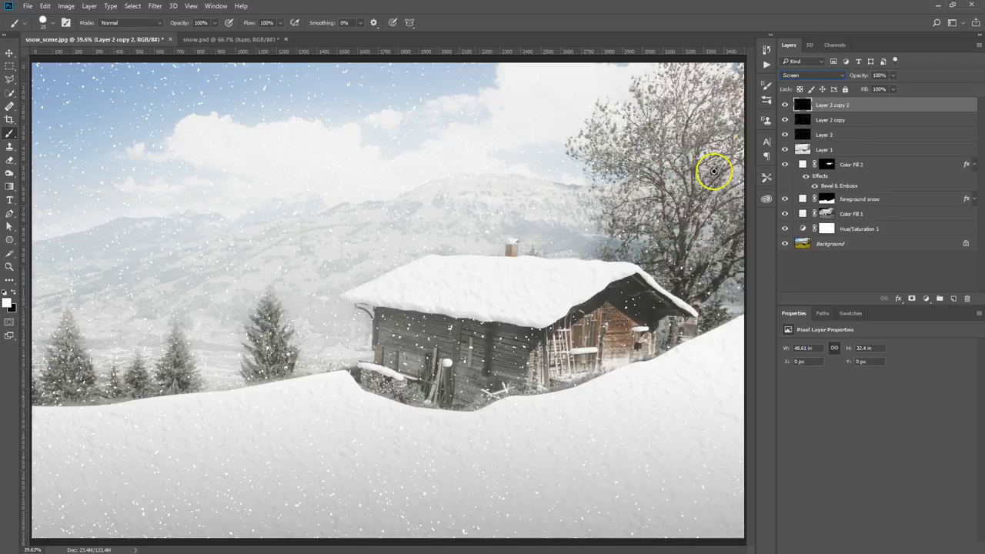
{"action": "left_click_drag", "start_coordinate": [785, 105], "coordinate": [785, 123]}
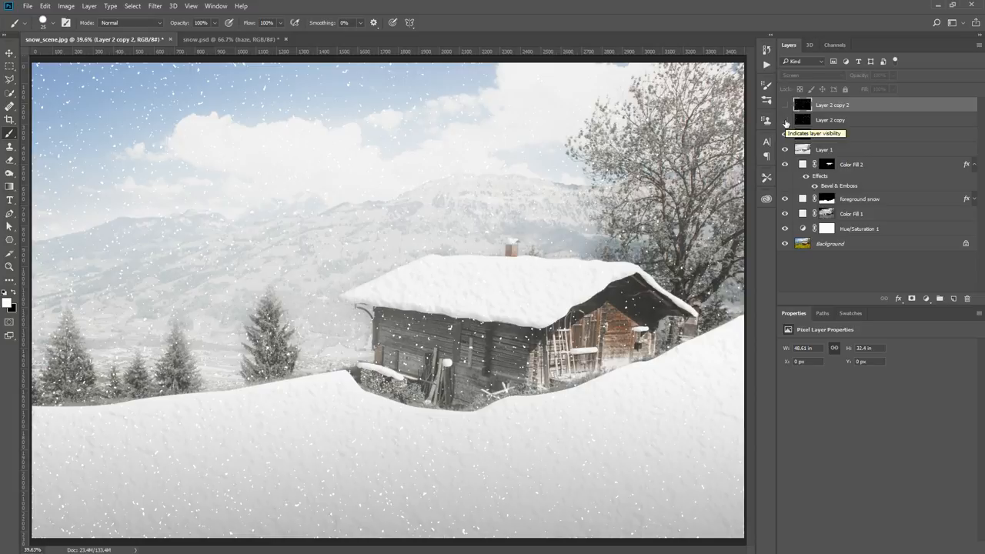
Step: Scale the original visible snowflake layer to about 50%, fitting it into the lower-left quarter of the canvas
{"action": "left_click", "coordinate": [885, 141]}
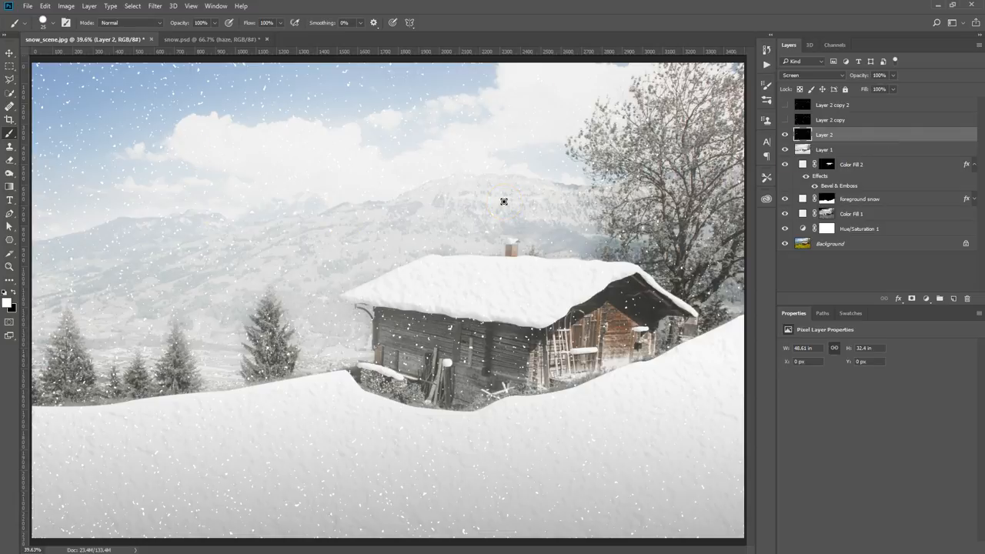
{"action": "key", "text": "ctrl+t"}
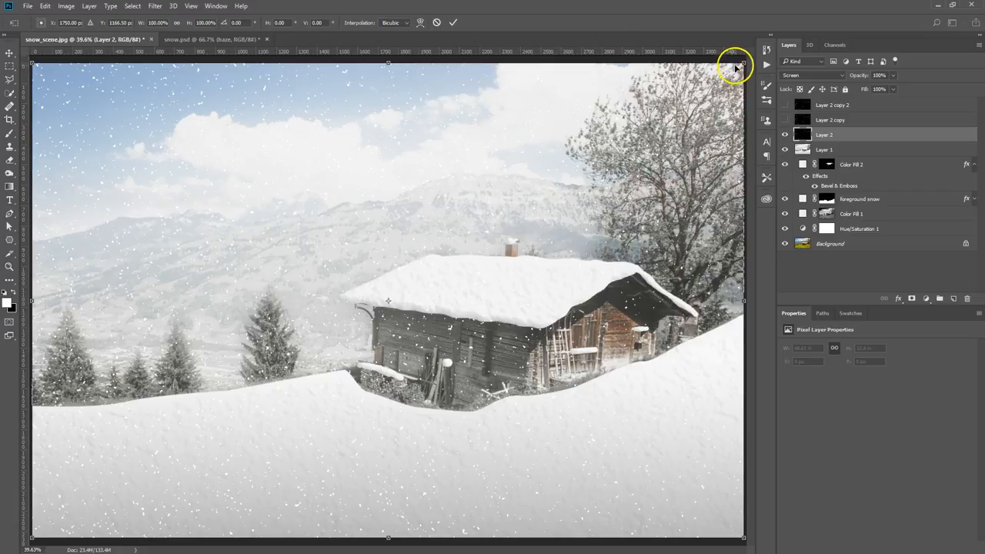
{"action": "left_click_drag", "start_coordinate": [740, 62], "coordinate": [392, 298]}
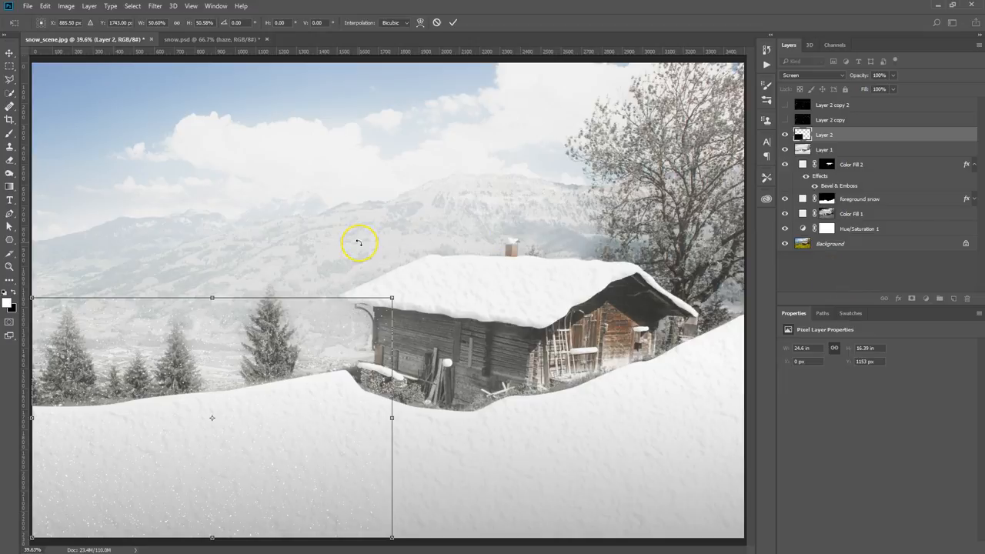
{"action": "key", "text": "Return"}
{"action": "key", "text": "b"}
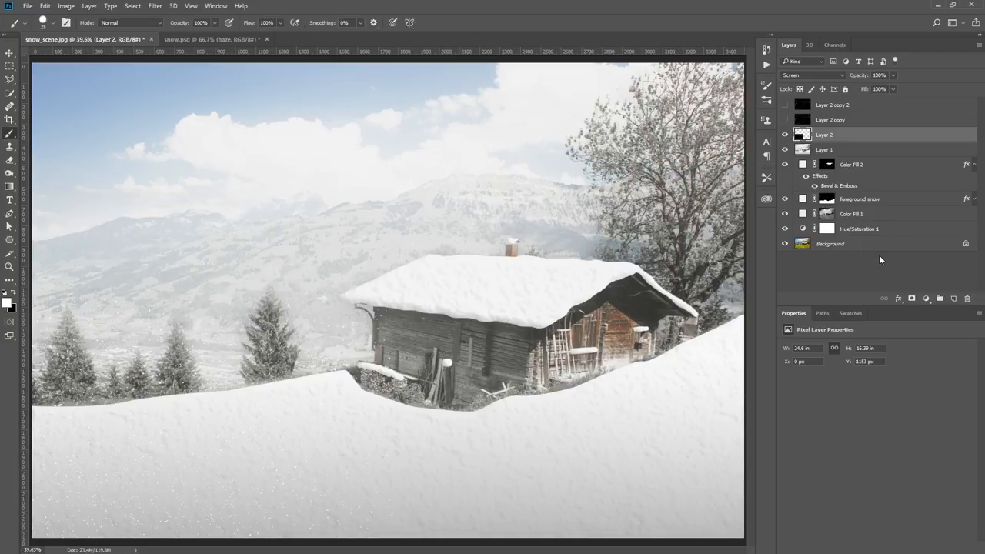
Step: Duplicate the scaled-down snowflake tile three times and place the copies over the remaining quarters of the canvas
{"action": "key", "text": "ctrl+j"}
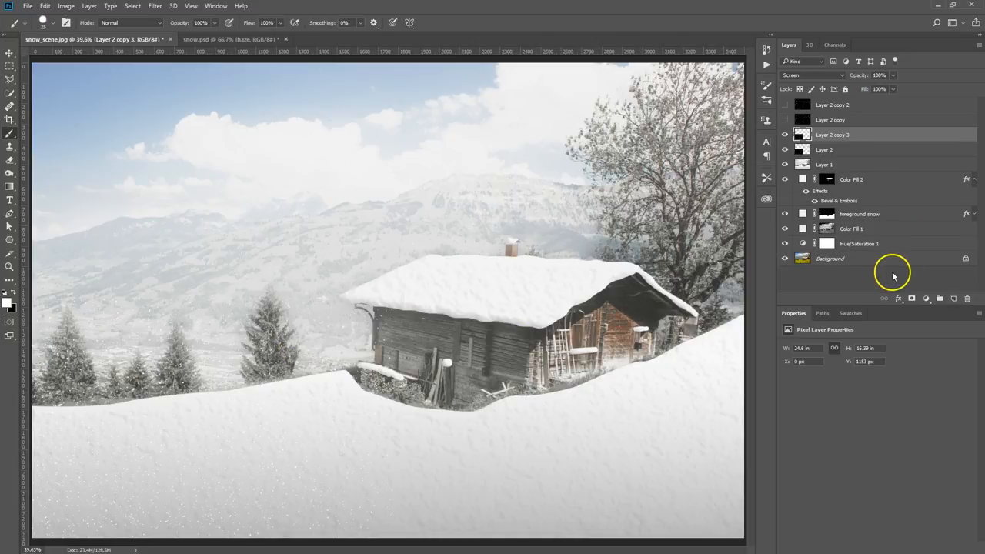
{"action": "left_click", "coordinate": [10, 52]}
{"action": "left_click_drag", "start_coordinate": [339, 369], "coordinate": [321, 130]}
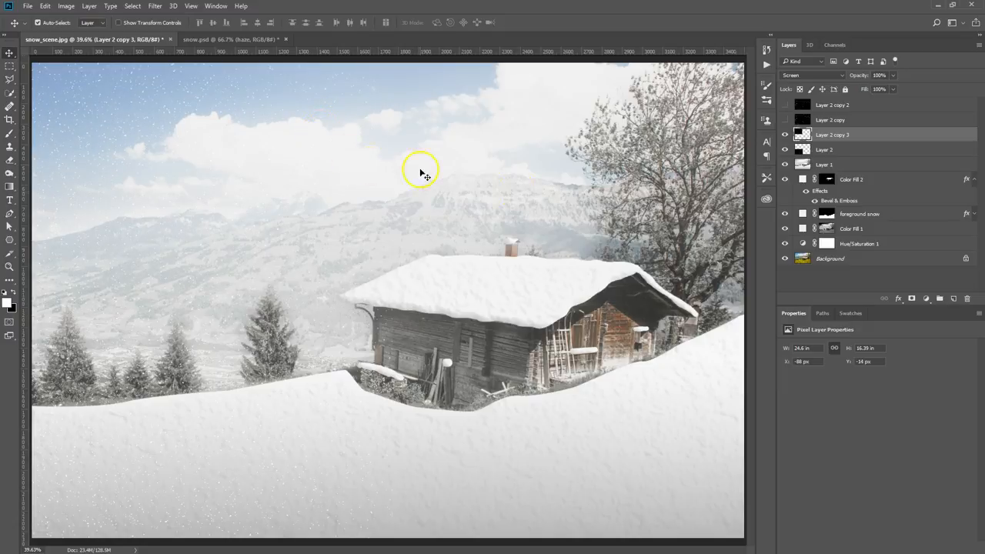
{"action": "key", "text": "ctrl+j"}
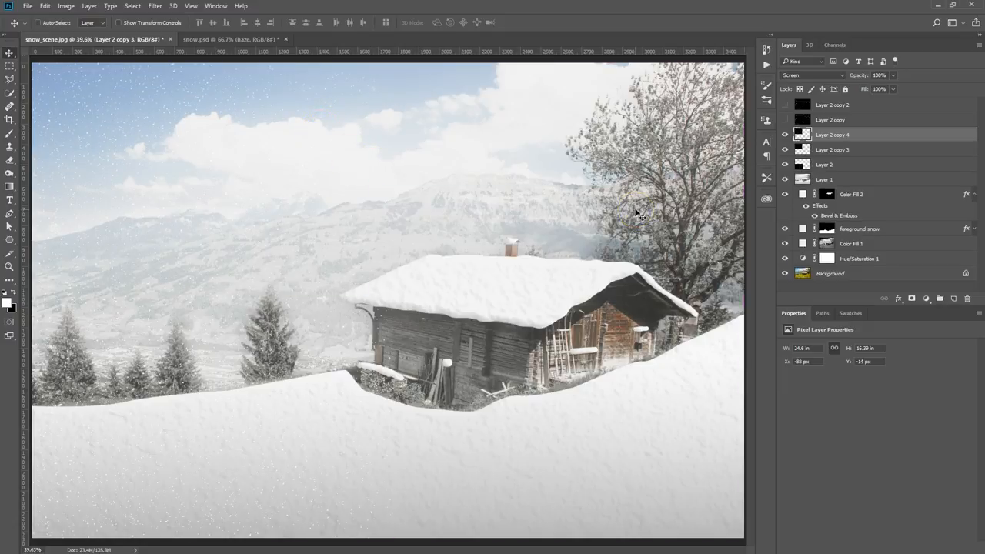
{"action": "left_click_drag", "start_coordinate": [149, 152], "coordinate": [501, 144]}
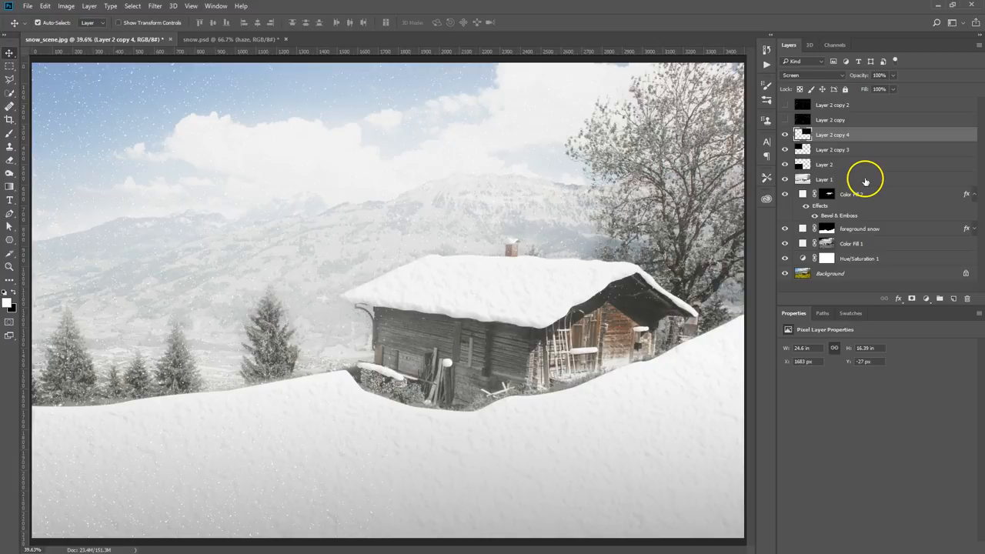
{"action": "key", "text": "ctrl+j"}
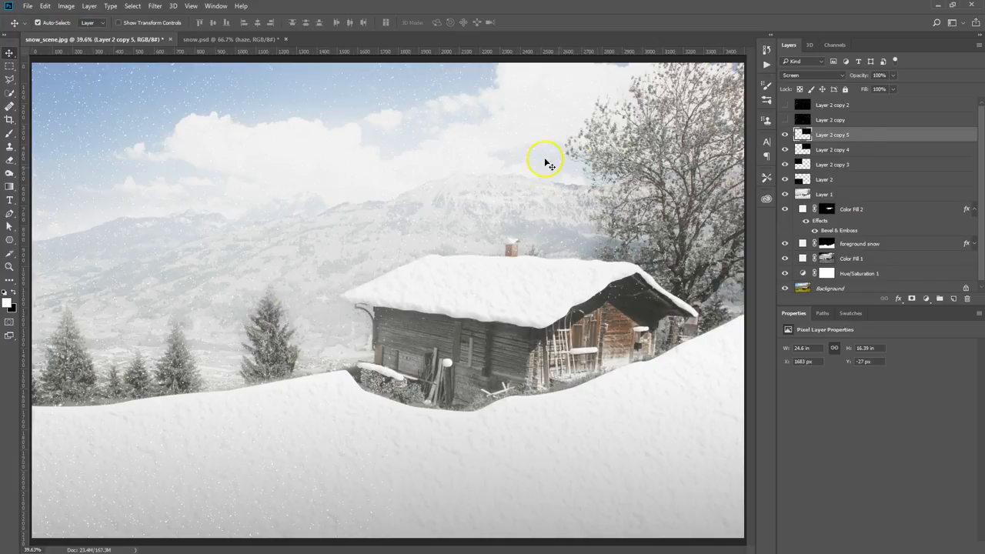
{"action": "left_click_drag", "start_coordinate": [541, 187], "coordinate": [556, 444]}
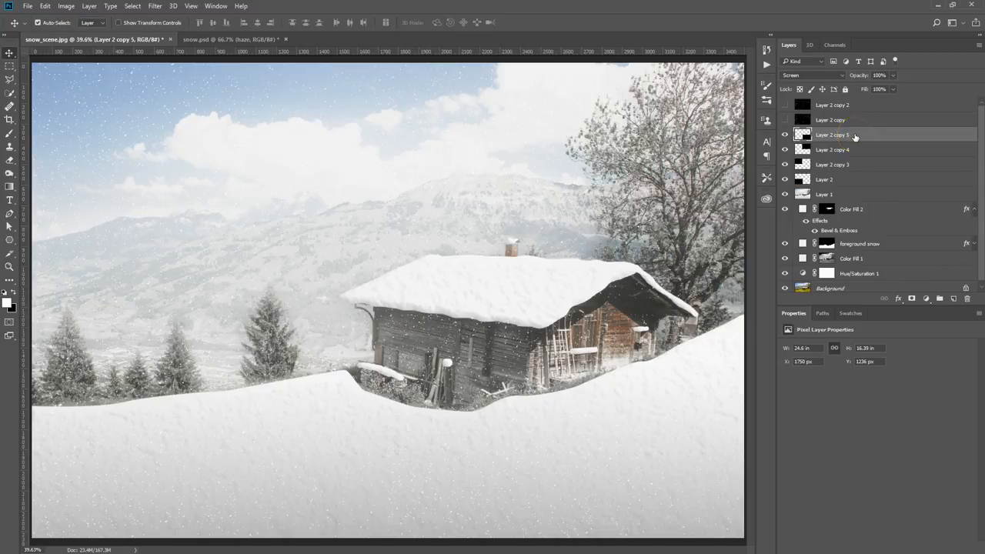
Step: Merge the four small-snowflake tiles into one layer and set its blend mode to Screen
{"action": "left_click", "coordinate": [863, 183], "text": "shift"}
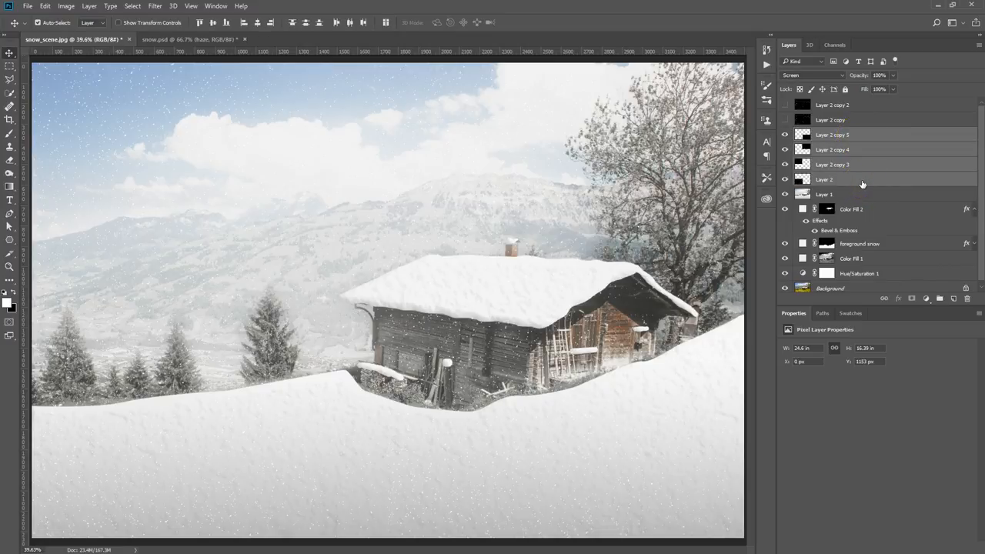
{"action": "key", "text": "ctrl+e"}
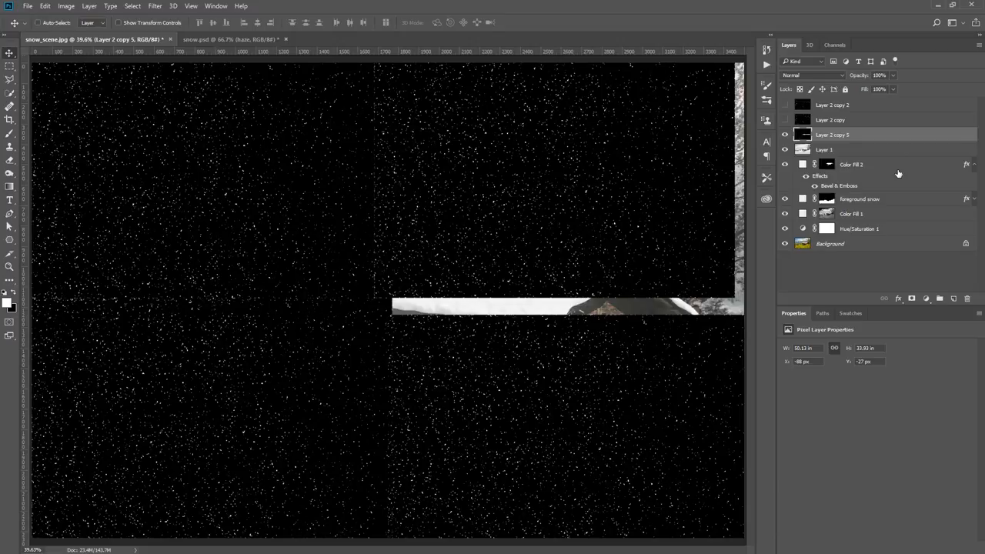
{"action": "key", "text": "ctrl+z"}
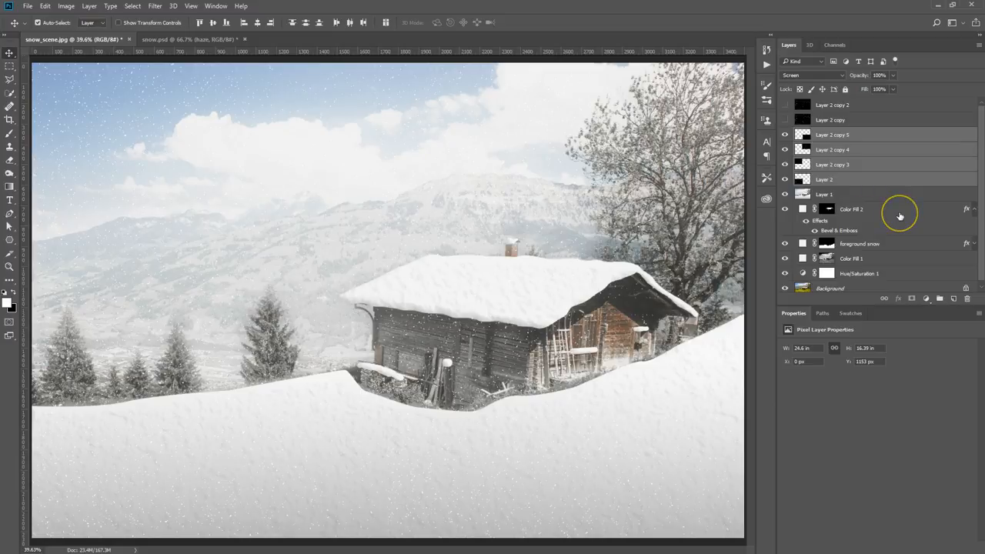
{"action": "key", "text": "ctrl+e"}
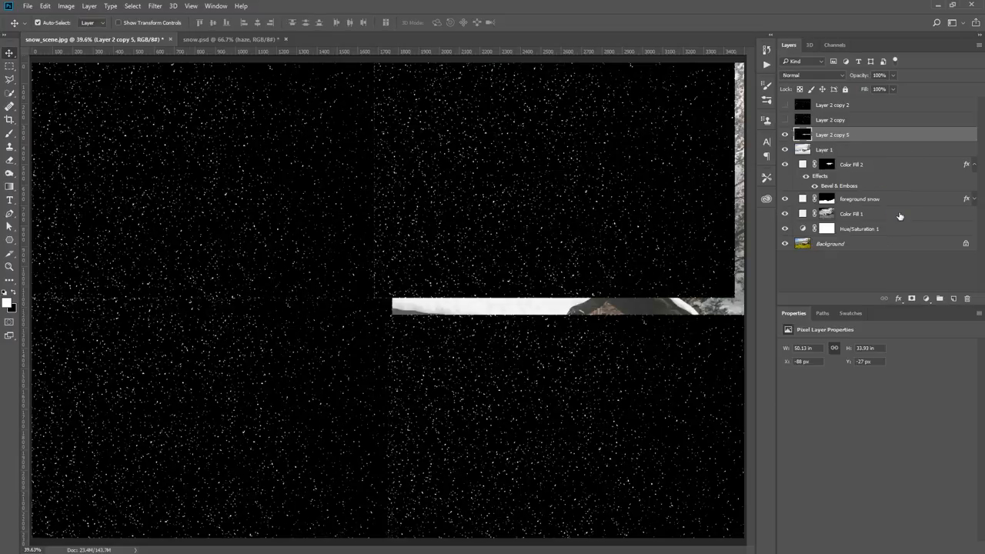
{"action": "left_click", "coordinate": [840, 75]}
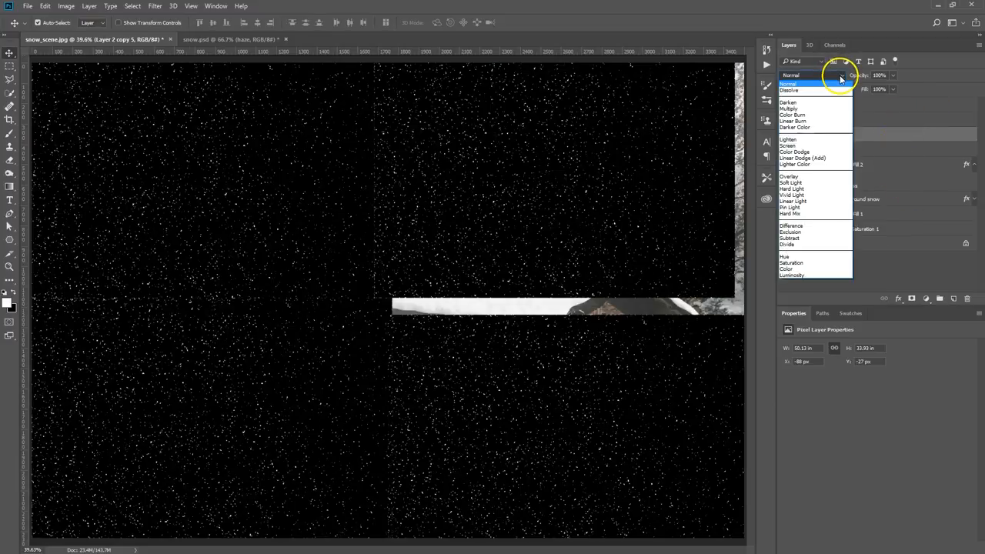
{"action": "left_click", "coordinate": [819, 147]}
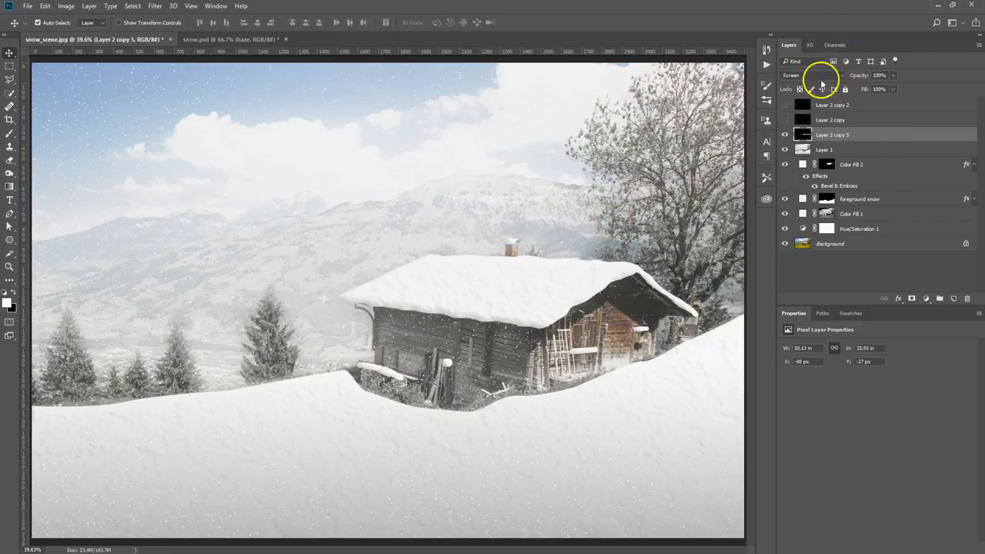
Step: Erase the small flakes over the cabin, foreground snow and upper sky with an enlarged Eraser, leaving them mainly over the distant mountains
{"action": "key", "text": "e"}
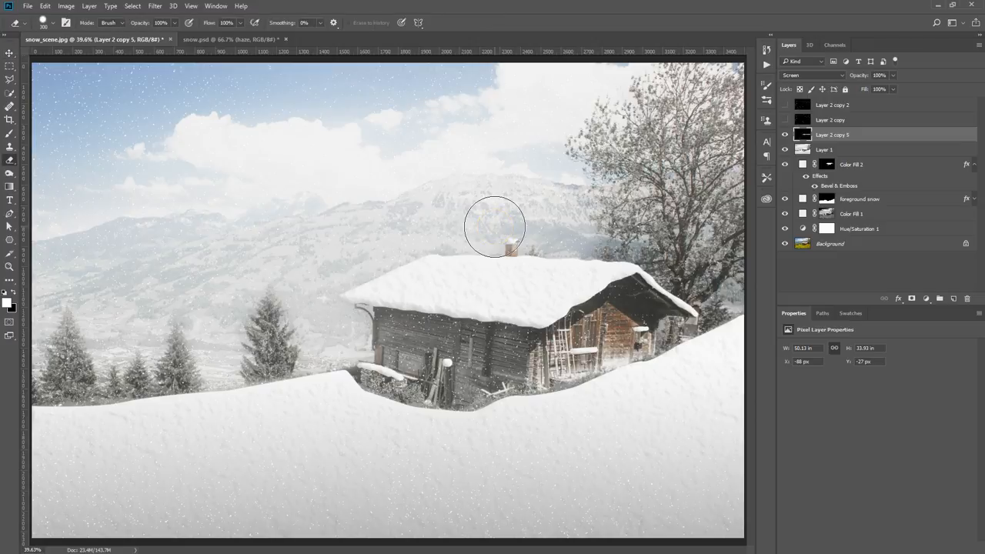
{"action": "mouse_move", "coordinate": [567, 391]}
{"action": "left_mouse_down"}
{"action": "mouse_move", "coordinate": [668, 347]}
{"action": "mouse_move", "coordinate": [512, 339]}
{"action": "mouse_move", "coordinate": [456, 319]}
{"action": "mouse_move", "coordinate": [477, 352]}
{"action": "mouse_move", "coordinate": [353, 444]}
{"action": "mouse_move", "coordinate": [189, 482]}
{"action": "mouse_move", "coordinate": [261, 473]}
{"action": "mouse_move", "coordinate": [37, 476]}
{"action": "mouse_move", "coordinate": [29, 430]}
{"action": "mouse_move", "coordinate": [290, 444]}
{"action": "mouse_move", "coordinate": [308, 468]}
{"action": "mouse_move", "coordinate": [718, 415]}
{"action": "mouse_move", "coordinate": [719, 383]}
{"action": "mouse_move", "coordinate": [664, 455]}
{"action": "mouse_move", "coordinate": [651, 494]}
{"action": "mouse_move", "coordinate": [262, 477]}
{"action": "mouse_move", "coordinate": [574, 435]}
{"action": "mouse_move", "coordinate": [561, 394]}
{"action": "mouse_move", "coordinate": [484, 359]}
{"action": "mouse_move", "coordinate": [403, 342]}
{"action": "mouse_move", "coordinate": [615, 332]}
{"action": "mouse_move", "coordinate": [503, 313]}
{"action": "mouse_move", "coordinate": [472, 438]}
{"action": "mouse_move", "coordinate": [304, 479]}
{"action": "mouse_move", "coordinate": [67, 475]}
{"action": "mouse_move", "coordinate": [237, 492]}
{"action": "mouse_move", "coordinate": [689, 469]}
{"action": "mouse_move", "coordinate": [716, 393]}
{"action": "mouse_move", "coordinate": [601, 445]}
{"action": "mouse_move", "coordinate": [530, 359]}
{"action": "mouse_move", "coordinate": [447, 399]}
{"action": "mouse_move", "coordinate": [462, 433]}
{"action": "left_mouse_up"}
{"action": "key", "text": "bracketright"}
{"action": "key", "text": "bracketright"}
{"action": "key", "text": "bracketright"}
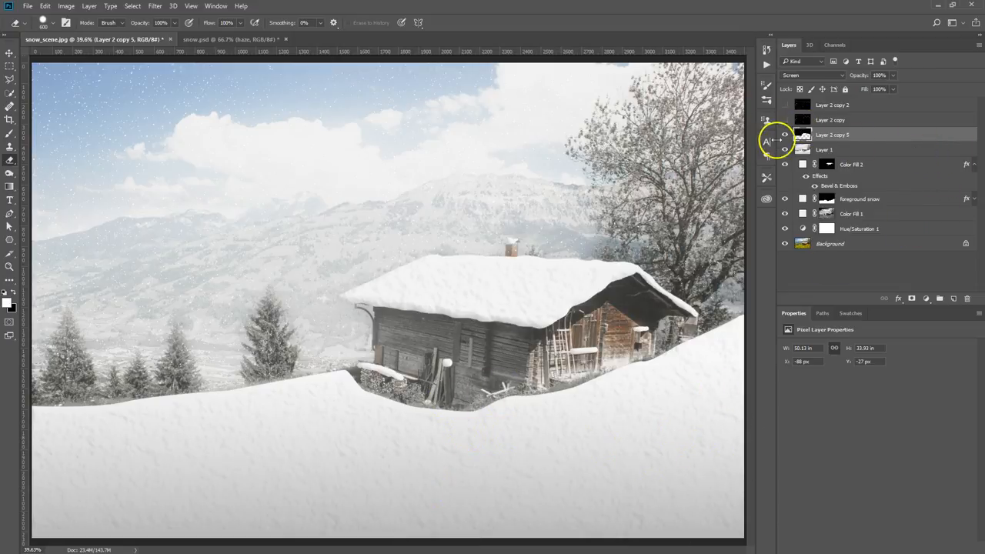
{"action": "left_click", "coordinate": [786, 136]}
{"action": "left_click", "coordinate": [786, 135]}
{"action": "left_click", "coordinate": [786, 135]}
{"action": "left_click", "coordinate": [786, 136]}
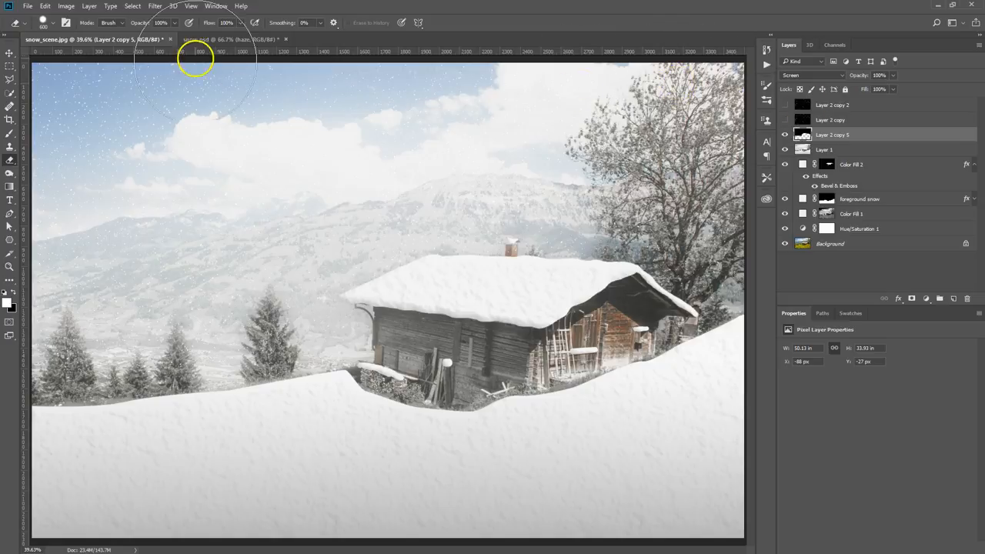
{"action": "mouse_move", "coordinate": [382, 65]}
{"action": "left_mouse_down"}
{"action": "mouse_move", "coordinate": [117, 74]}
{"action": "mouse_move", "coordinate": [15, 161]}
{"action": "mouse_move", "coordinate": [495, 98]}
{"action": "mouse_move", "coordinate": [734, 125]}
{"action": "mouse_move", "coordinate": [548, 258]}
{"action": "mouse_move", "coordinate": [580, 246]}
{"action": "mouse_move", "coordinate": [487, 239]}
{"action": "mouse_move", "coordinate": [377, 251]}
{"action": "mouse_move", "coordinate": [297, 274]}
{"action": "mouse_move", "coordinate": [153, 278]}
{"action": "mouse_move", "coordinate": [97, 294]}
{"action": "mouse_move", "coordinate": [445, 234]}
{"action": "mouse_move", "coordinate": [635, 247]}
{"action": "left_mouse_up"}
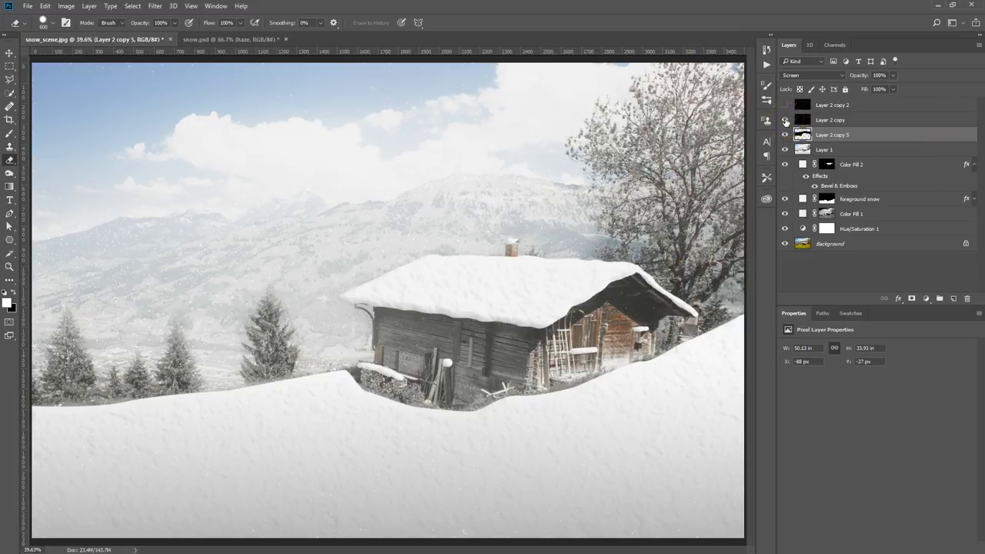
Step: Show both hidden full-size snowflake copies and select the topmost one
{"action": "left_click_drag", "start_coordinate": [785, 121], "coordinate": [835, 178]}
{"action": "left_click", "coordinate": [873, 119]}
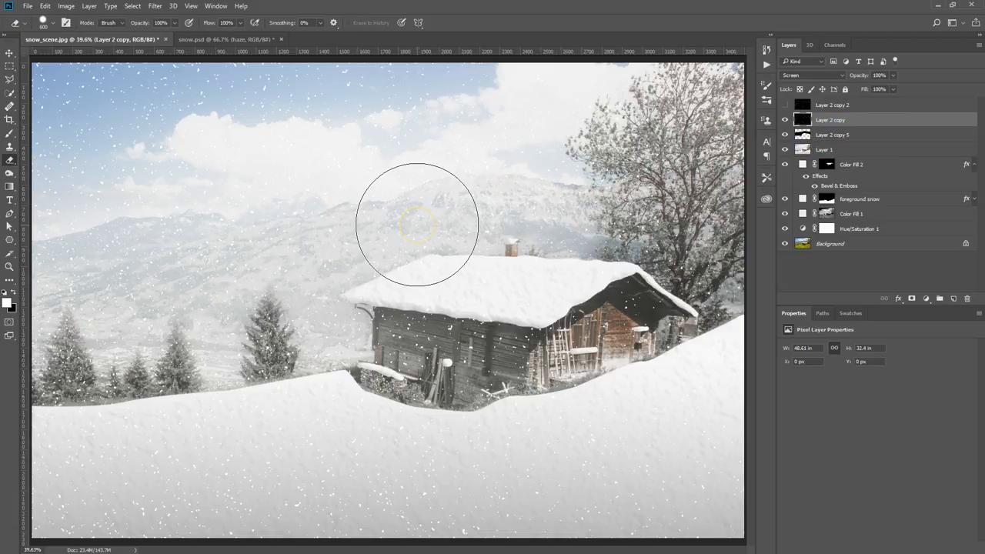
{"action": "left_click", "coordinate": [864, 105]}
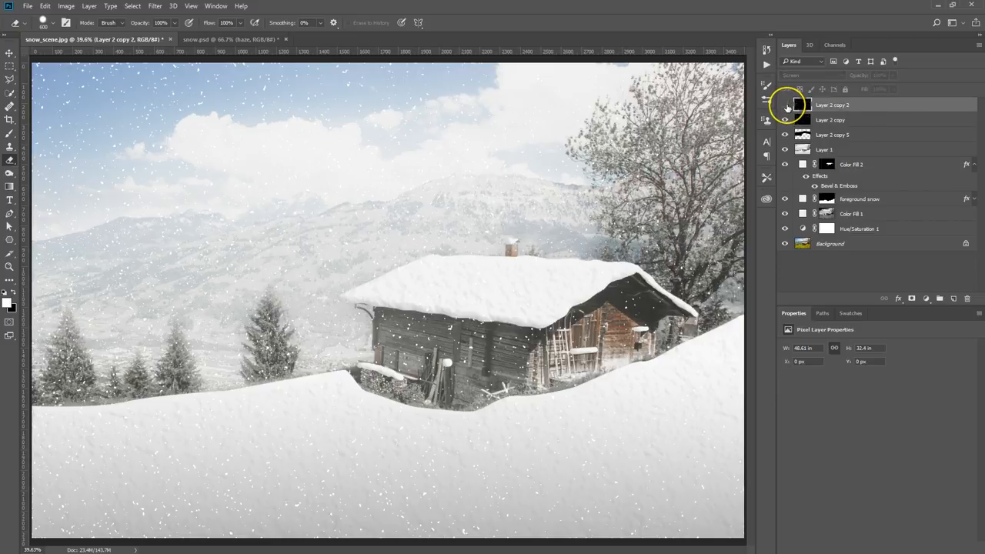
{"action": "left_click", "coordinate": [786, 105]}
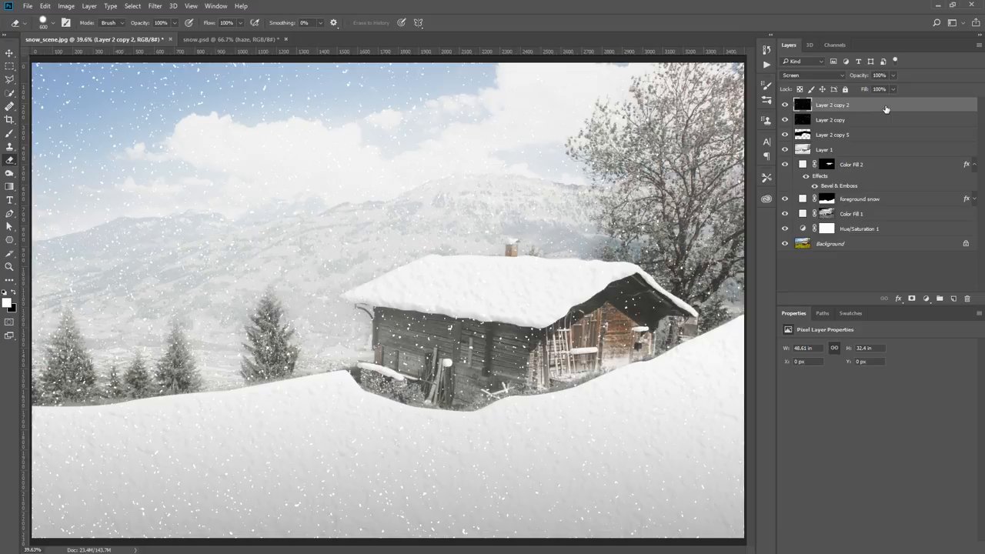
Step: Scale the topmost snowflake layer from its center to about 300% for large foreground flakes
{"action": "key", "text": "ctrl+t"}
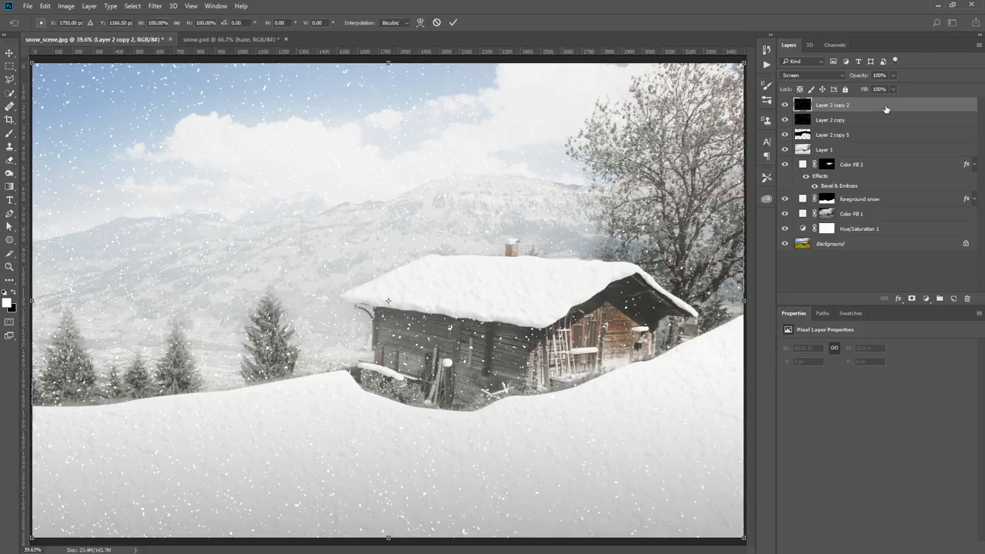
{"action": "key", "text": "ctrl+minus"}
{"action": "key", "text": "ctrl+minus"}
{"action": "key", "text": "ctrl+minus"}
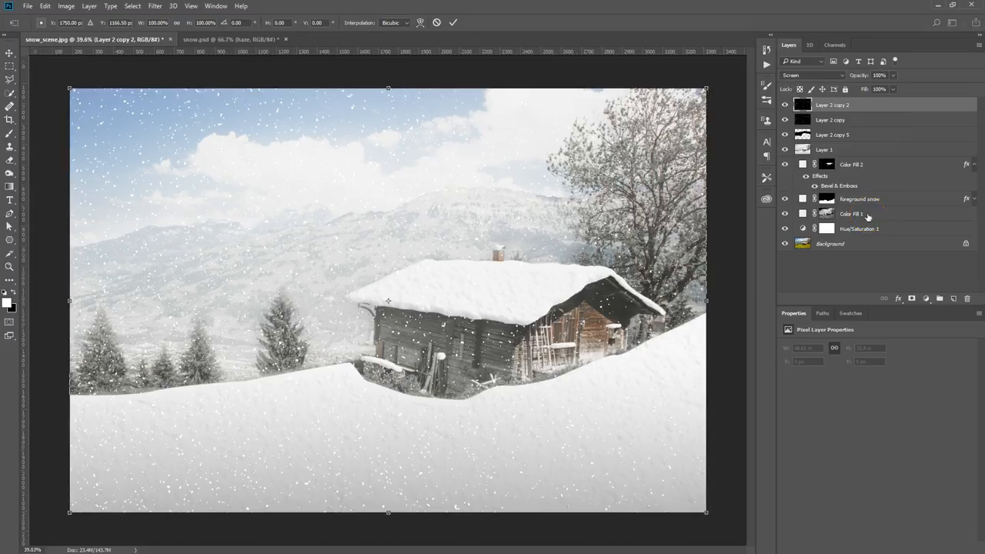
{"action": "key", "text": "ctrl+minus"}
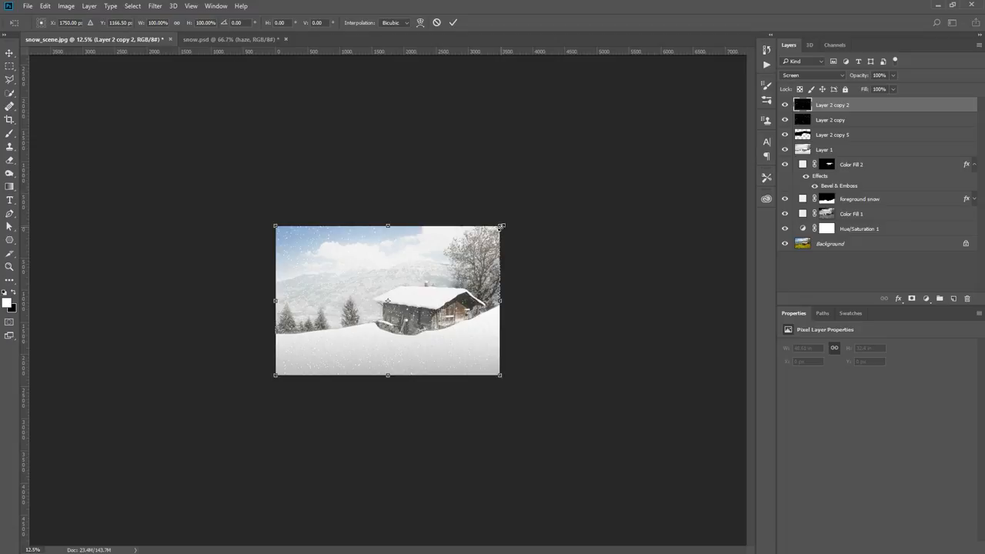
{"action": "left_click_drag", "start_coordinate": [500, 225], "coordinate": [729, 81]}
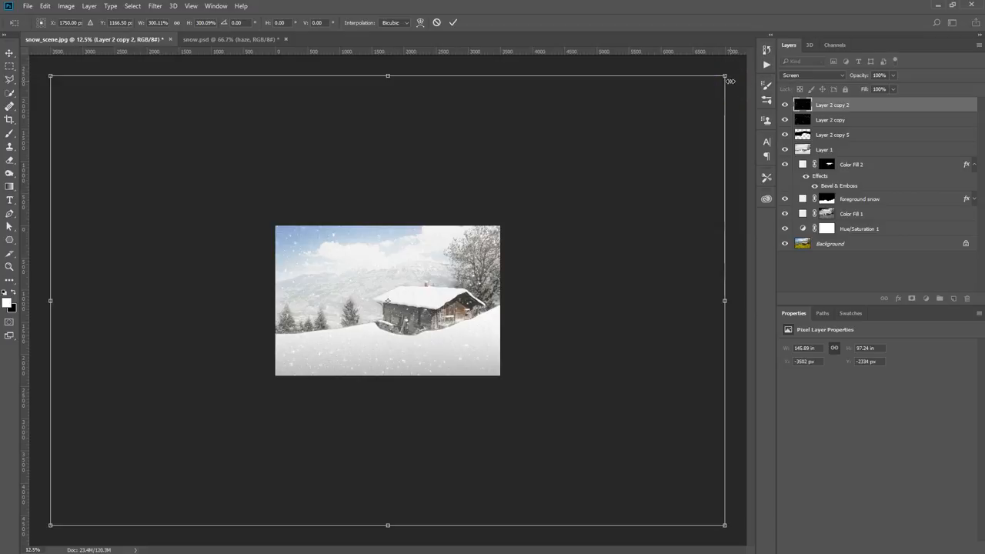
{"action": "left_click", "coordinate": [637, 272]}
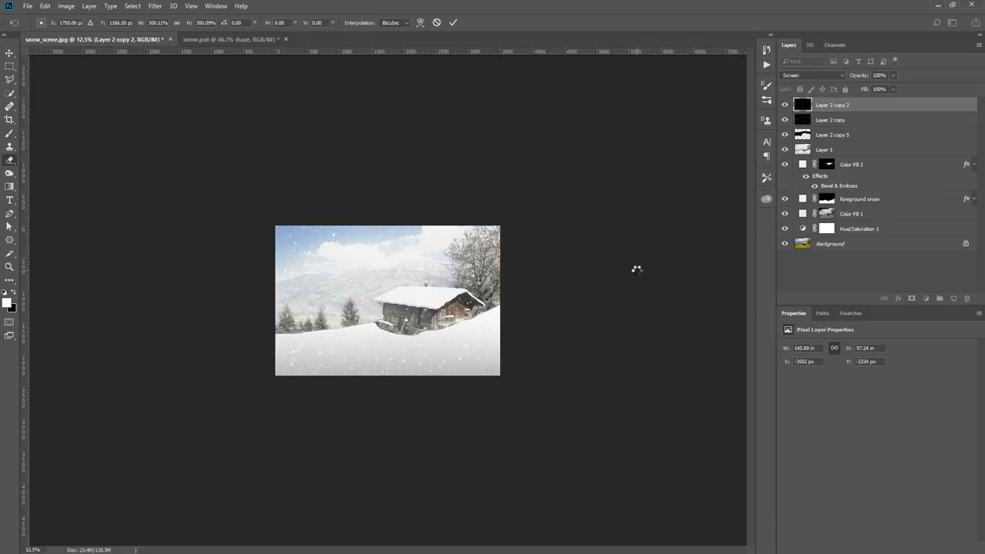
{"action": "key", "text": "ctrl+0"}
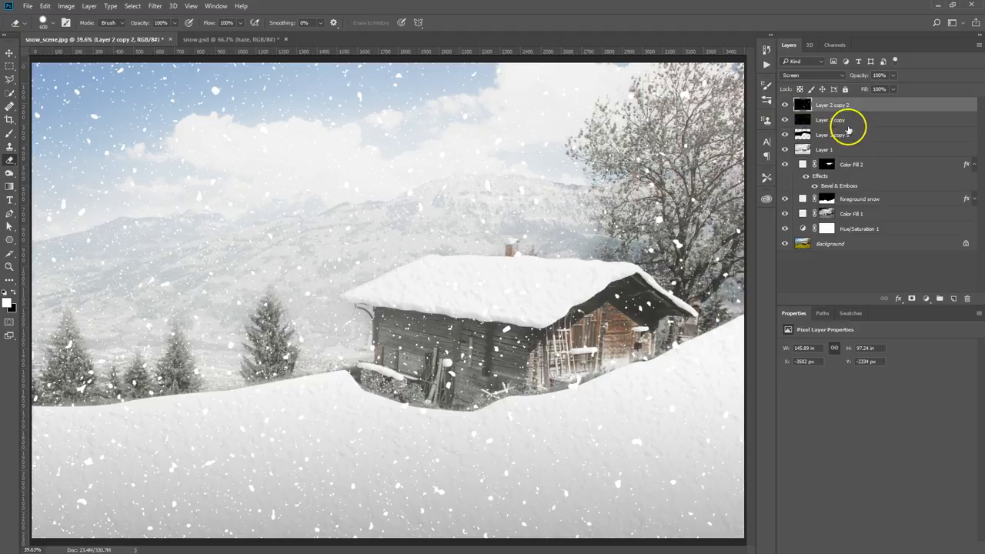
Step: Hide the medium and large snowflake layers and apply a Motion Blur of -60° and 6 pixels to the small-flake layer
{"action": "left_click", "coordinate": [785, 105]}
{"action": "left_click", "coordinate": [785, 121]}
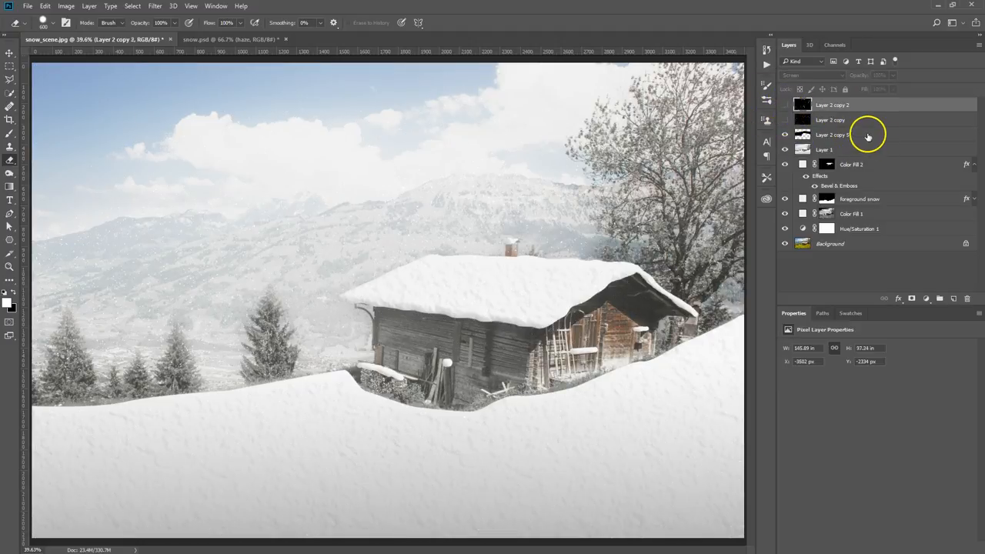
{"action": "left_click", "coordinate": [868, 136]}
{"action": "left_click", "coordinate": [155, 6]}
{"action": "left_click", "coordinate": [155, 6]}
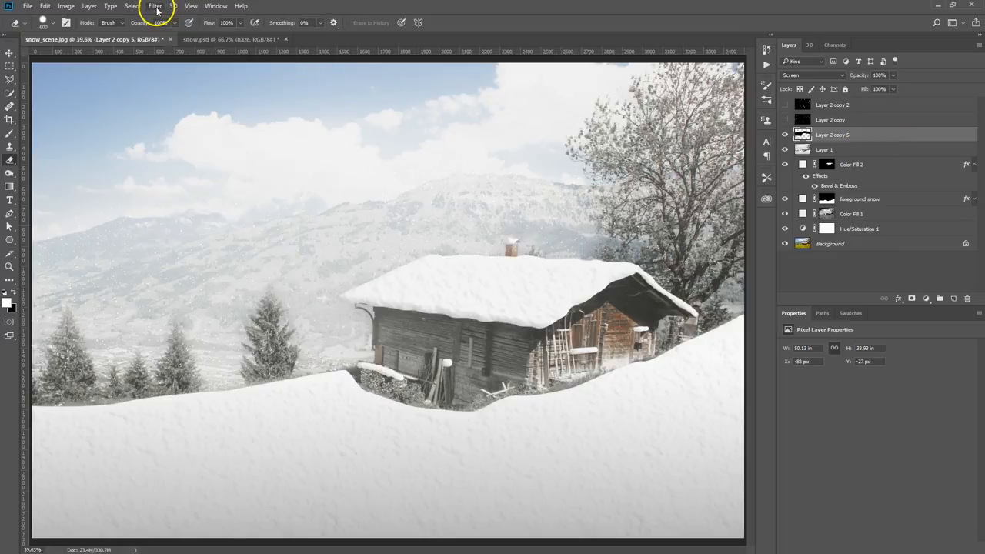
{"action": "left_click", "coordinate": [156, 6]}
{"action": "mouse_move", "coordinate": [171, 149]}
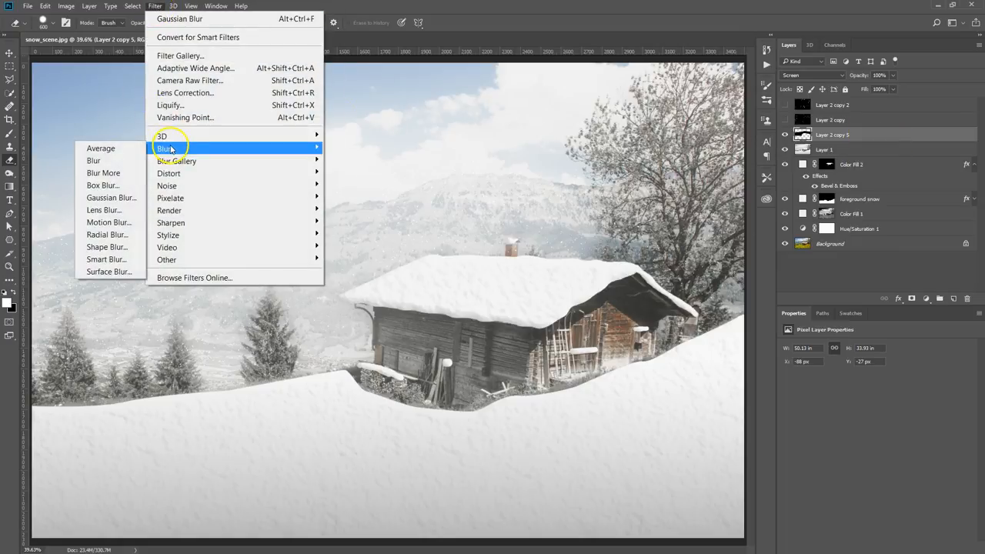
{"action": "left_click", "coordinate": [110, 222]}
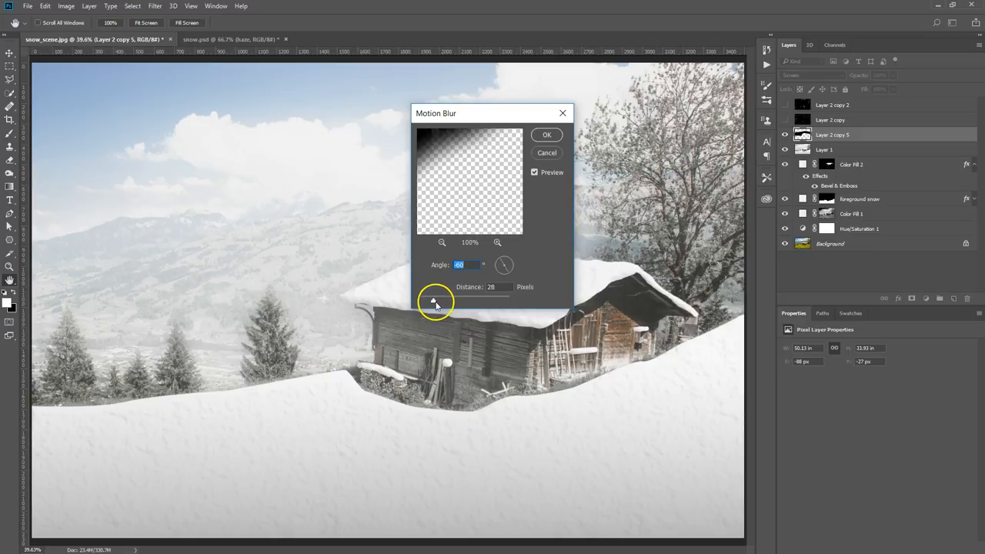
{"action": "left_click_drag", "start_coordinate": [434, 303], "coordinate": [427, 307]}
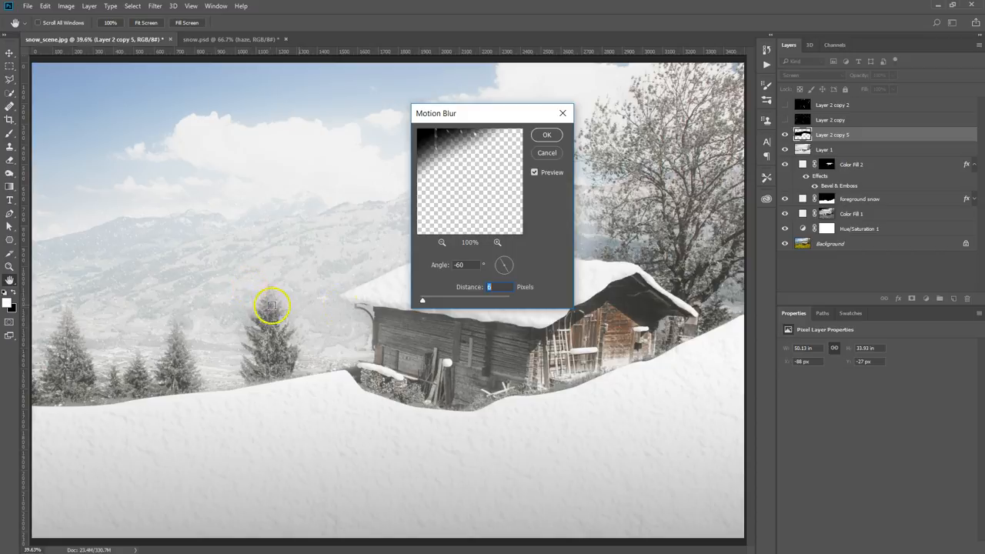
{"action": "left_click", "coordinate": [547, 136]}
{"action": "key", "text": "e"}
Step: Show the medium snowflake layer and reapply the last Motion Blur filter to it
{"action": "left_click", "coordinate": [784, 120]}
{"action": "left_click", "coordinate": [843, 122]}
{"action": "left_click", "coordinate": [157, 6]}
{"action": "left_click", "coordinate": [167, 15]}
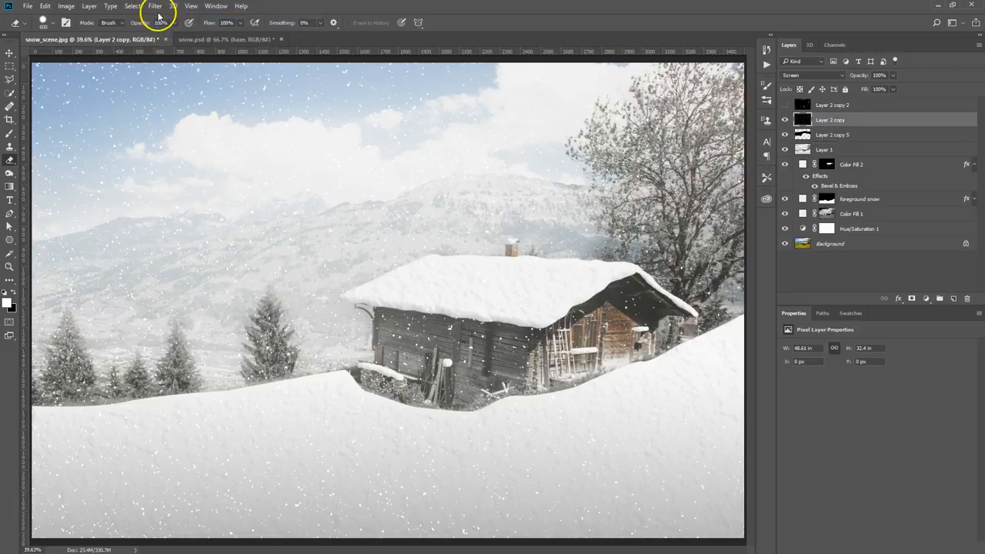
Step: Reapply the last Motion Blur filter twice more to the medium snowflake layer
{"action": "left_click", "coordinate": [155, 7]}
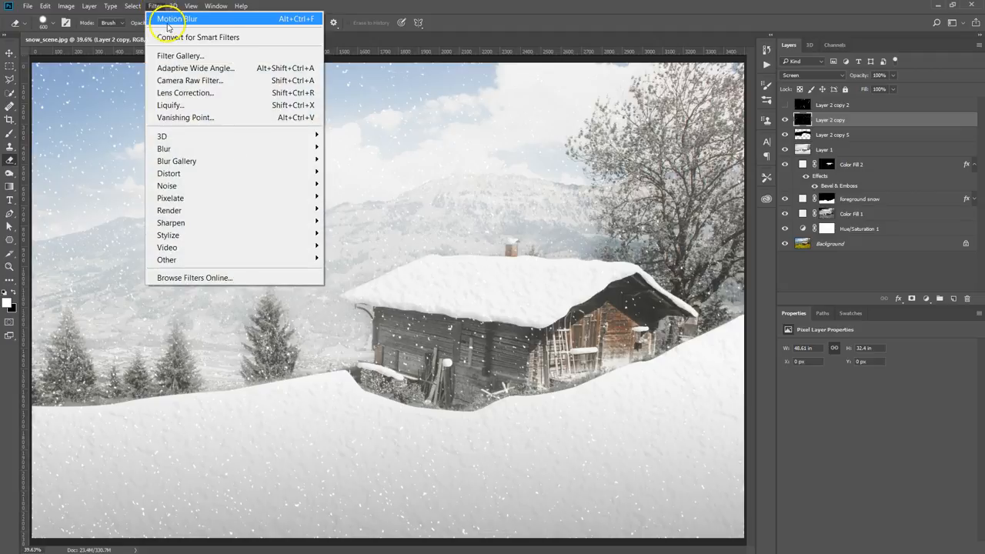
{"action": "left_click", "coordinate": [172, 24]}
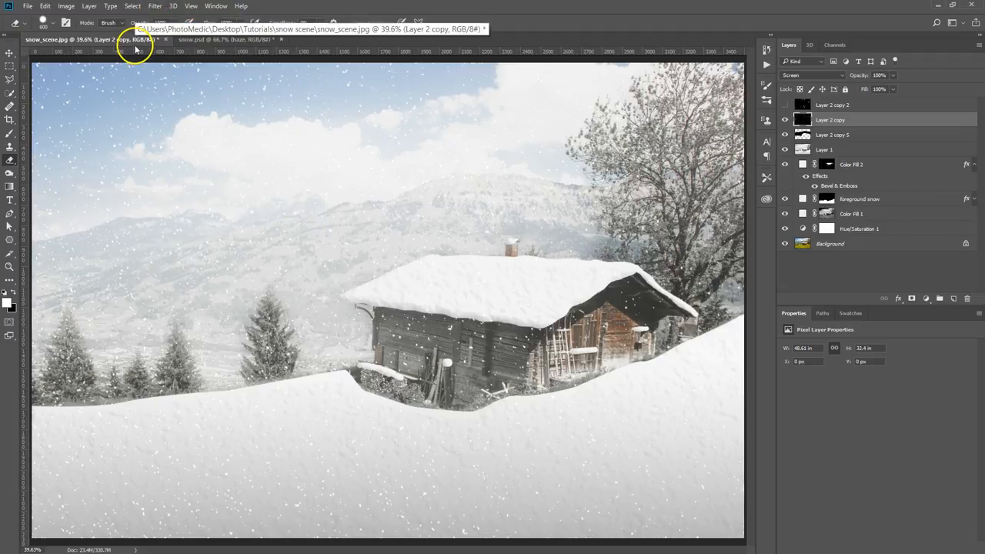
{"action": "left_click", "coordinate": [154, 6]}
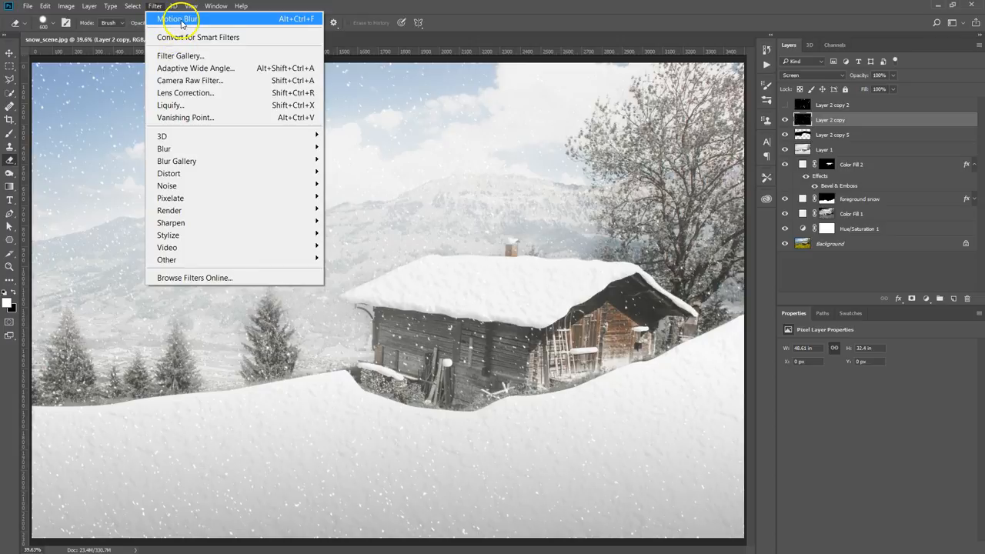
{"action": "left_click", "coordinate": [177, 21]}
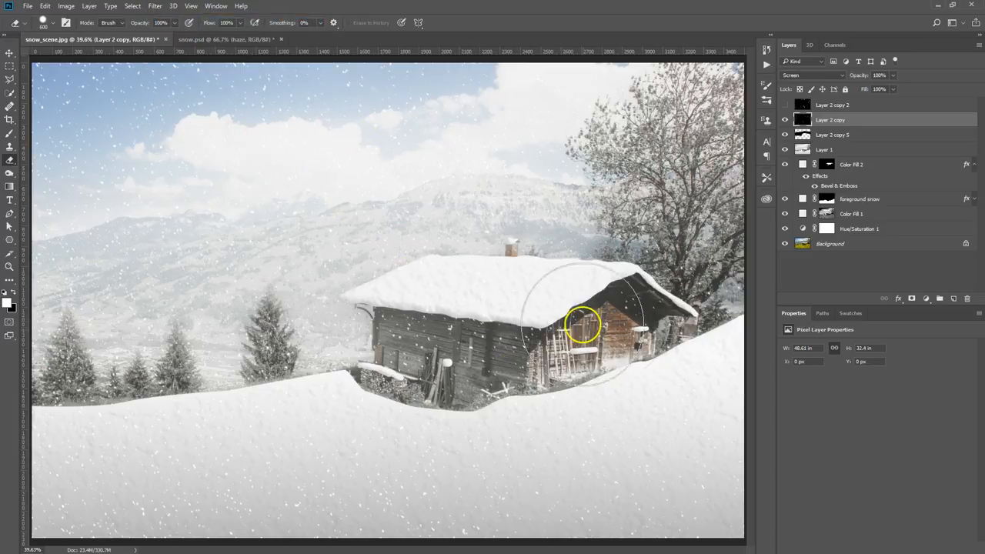
{"action": "mouse_move", "coordinate": [396, 341]}
{"action": "left_mouse_down"}
{"action": "mouse_move", "coordinate": [531, 331]}
{"action": "mouse_move", "coordinate": [454, 339]}
{"action": "left_mouse_up"}
Step: Show and select the topmost large-snowflake layer and reapply the last Motion Blur filter to it three times
{"action": "left_click", "coordinate": [785, 105]}
{"action": "left_click", "coordinate": [846, 105]}
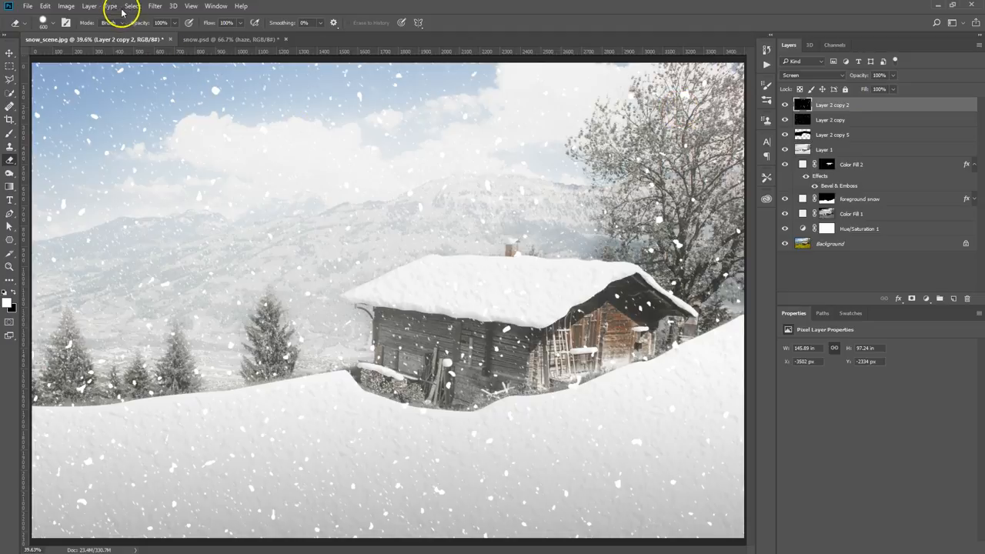
{"action": "left_click", "coordinate": [155, 6]}
{"action": "left_click", "coordinate": [164, 19]}
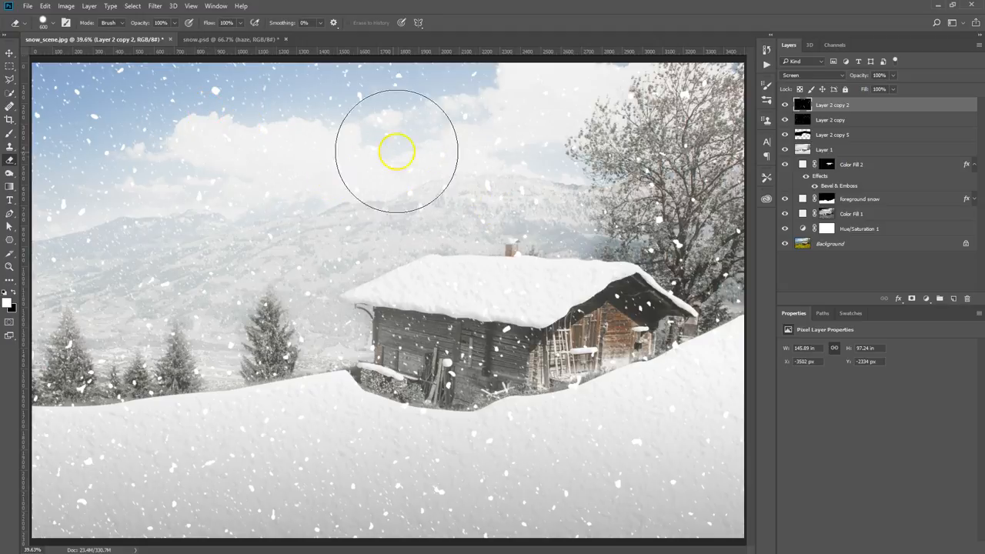
{"action": "left_click", "coordinate": [156, 7]}
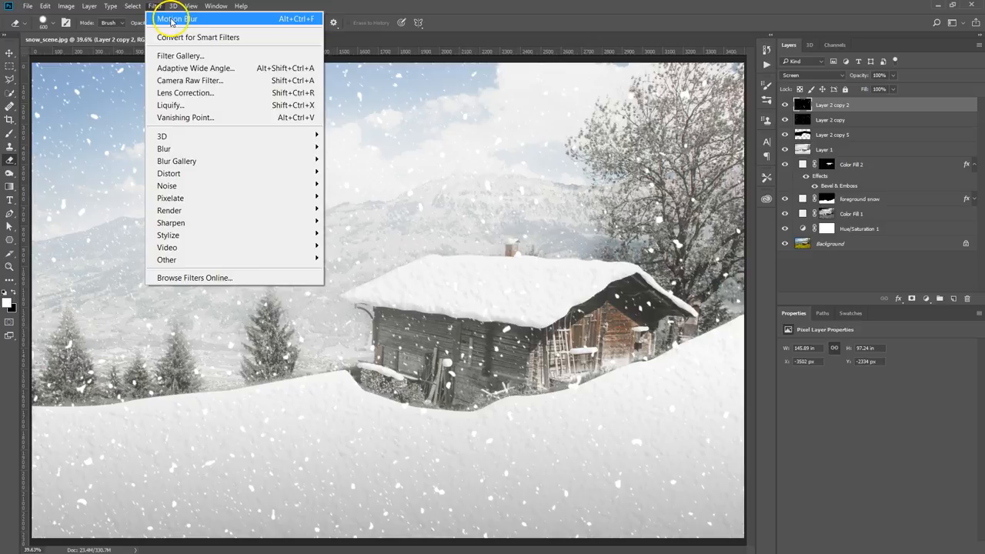
{"action": "left_click", "coordinate": [170, 20]}
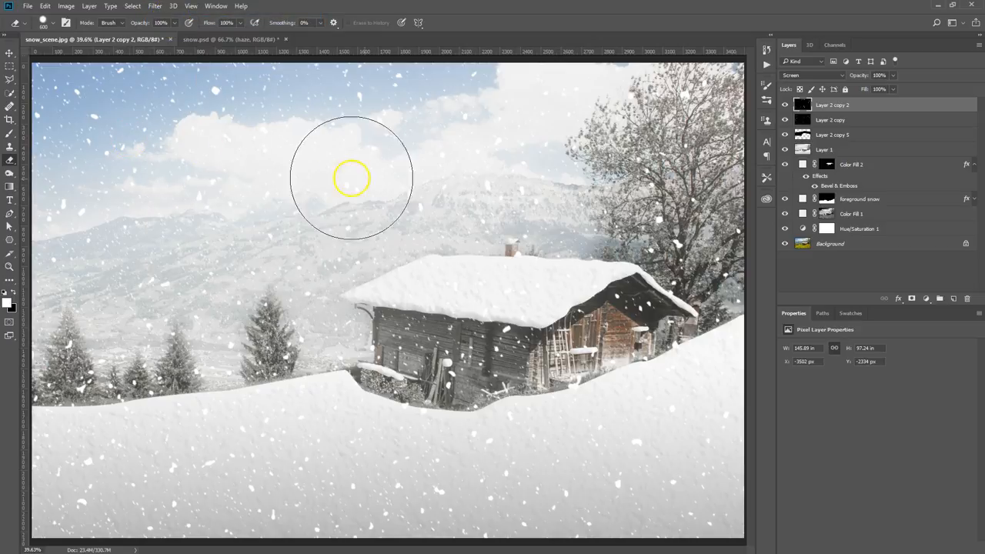
{"action": "left_click", "coordinate": [156, 6]}
{"action": "left_click", "coordinate": [164, 20]}
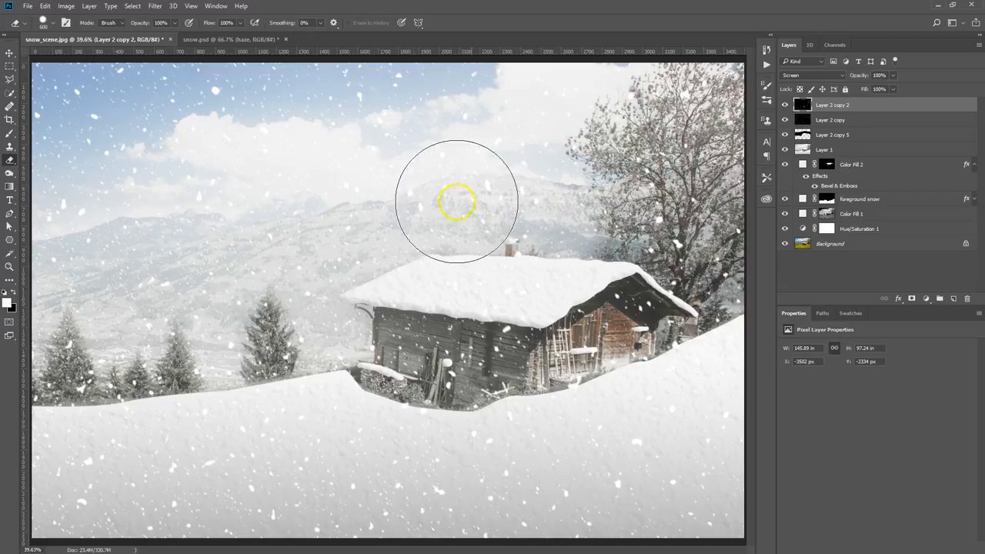
Step: Apply a stronger Motion Blur of -60° and 20 pixels to the large-snowflake layer
{"action": "left_click", "coordinate": [155, 6]}
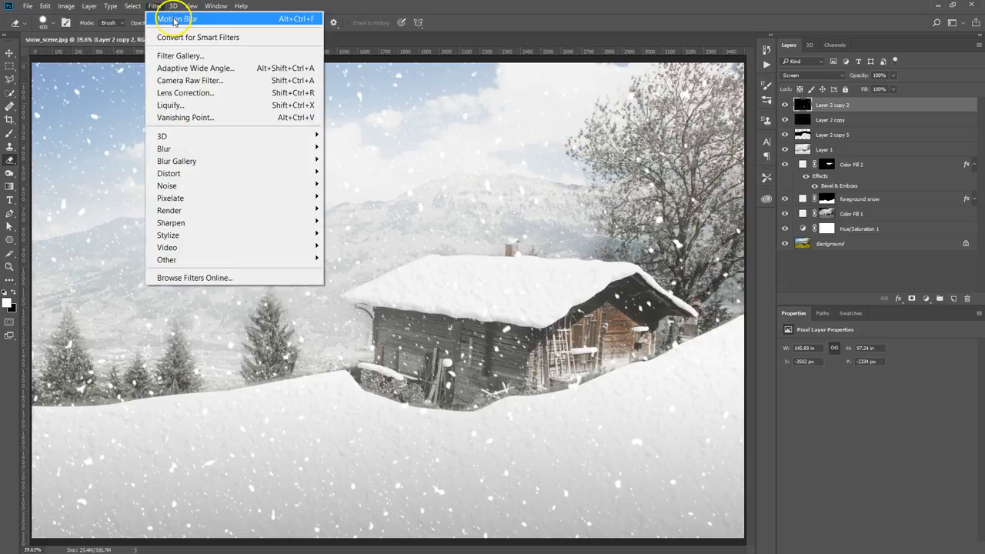
{"action": "mouse_move", "coordinate": [165, 148]}
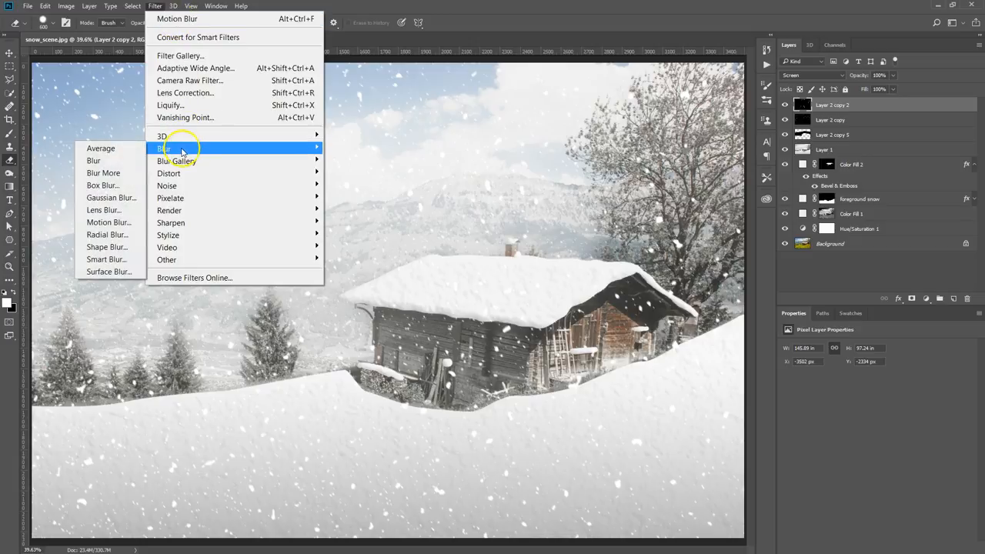
{"action": "left_click", "coordinate": [111, 223]}
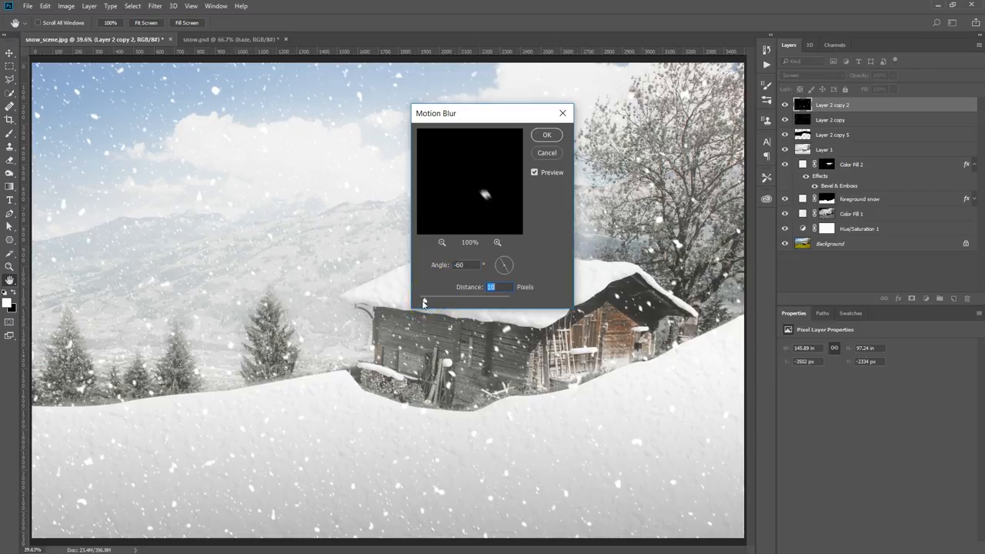
{"action": "left_click", "coordinate": [432, 304]}
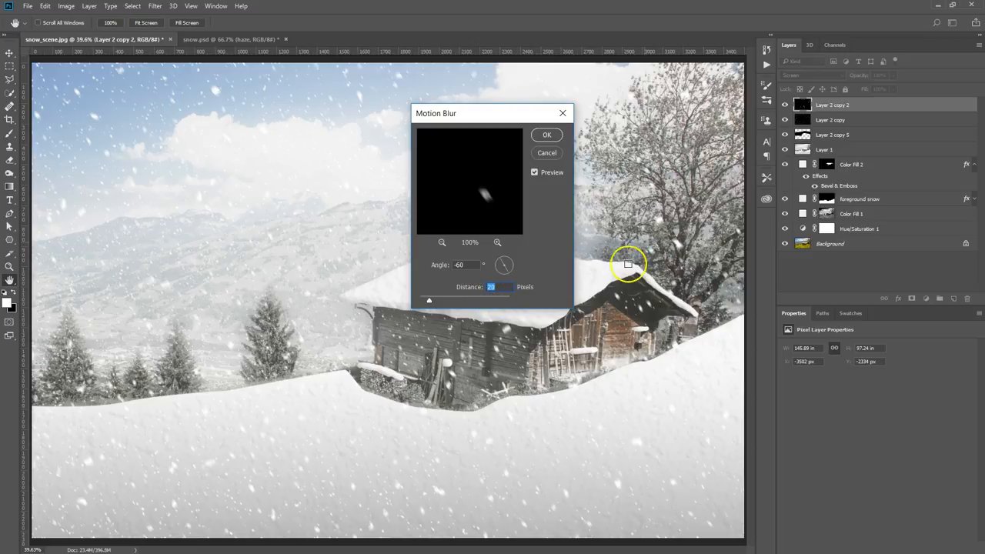
{"action": "left_click", "coordinate": [550, 136]}
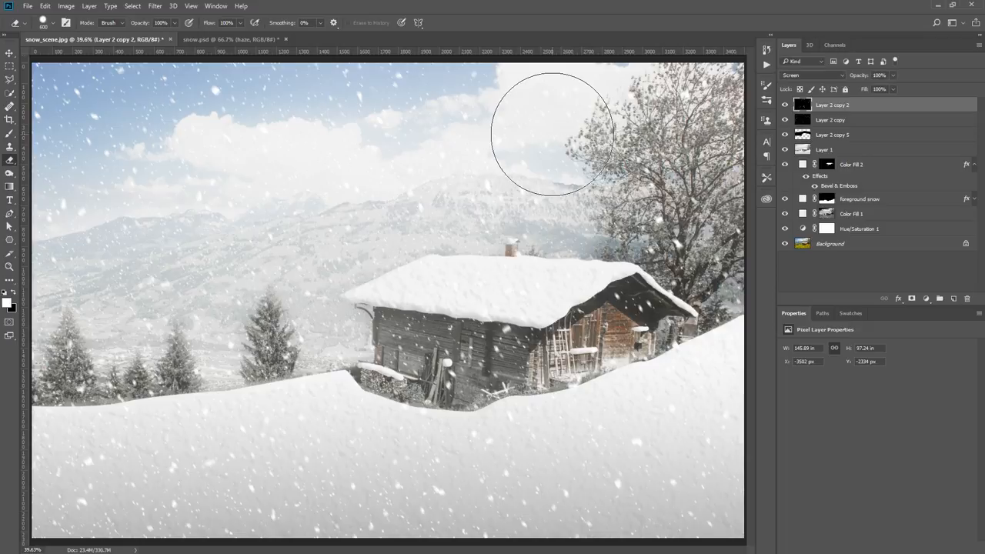
Step: Crop the document to its existing canvas bounds with Delete Cropped Pixels enabled to discard the oversized layer areas
{"action": "left_click", "coordinate": [9, 119]}
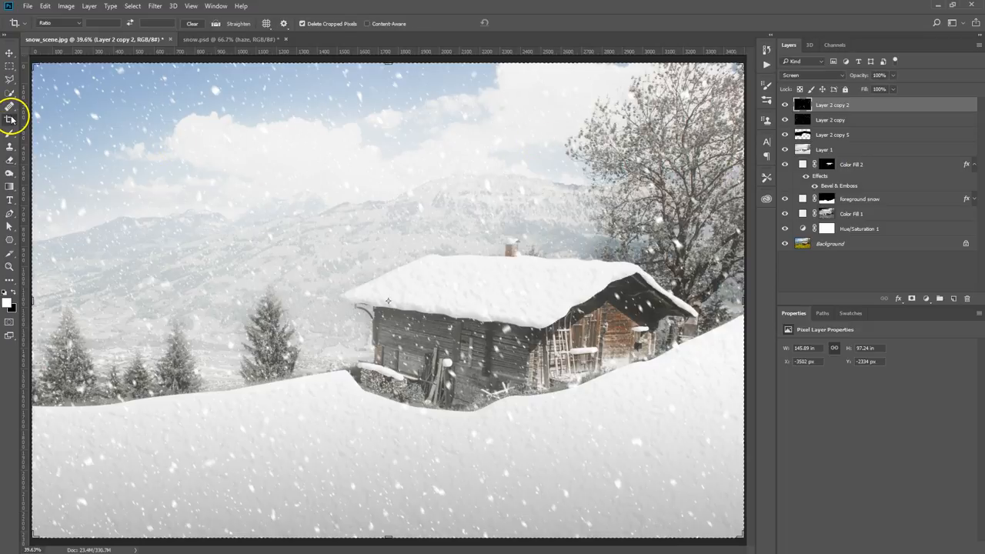
{"action": "double_click", "coordinate": [236, 193]}
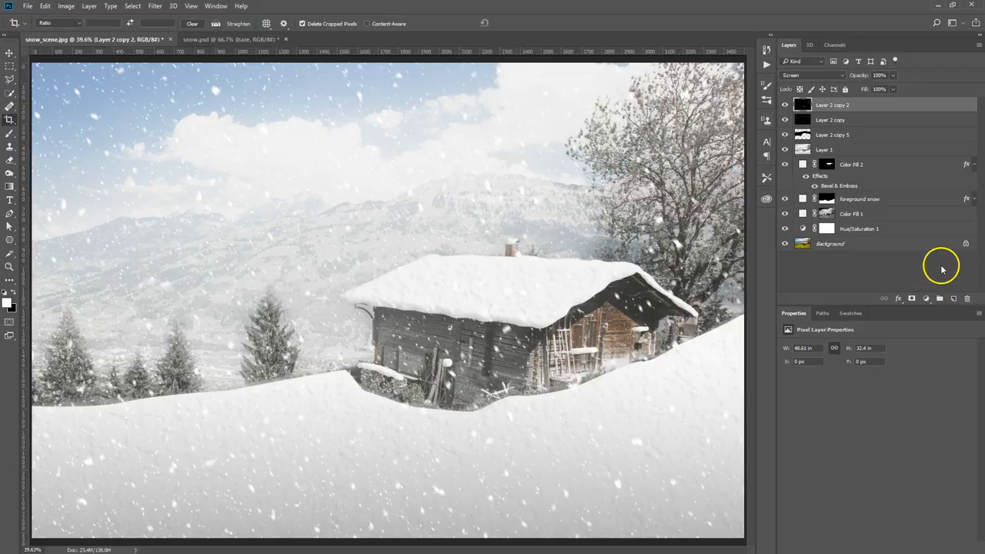
Step: In the Hue/Saturation 1 adjustment layer, set the saturation of Cyans to -66 and of Blues to -63
{"action": "left_click", "coordinate": [859, 227]}
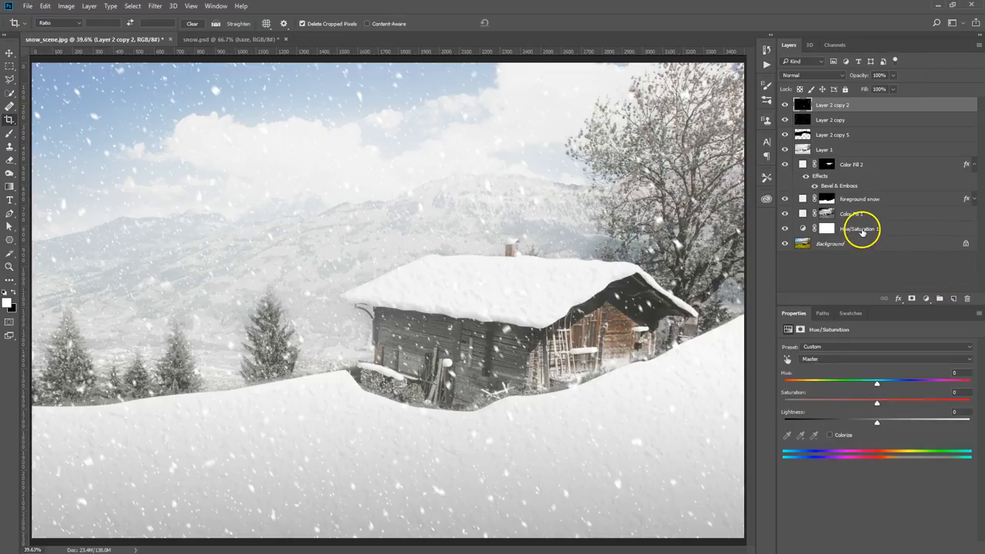
{"action": "left_click", "coordinate": [800, 228]}
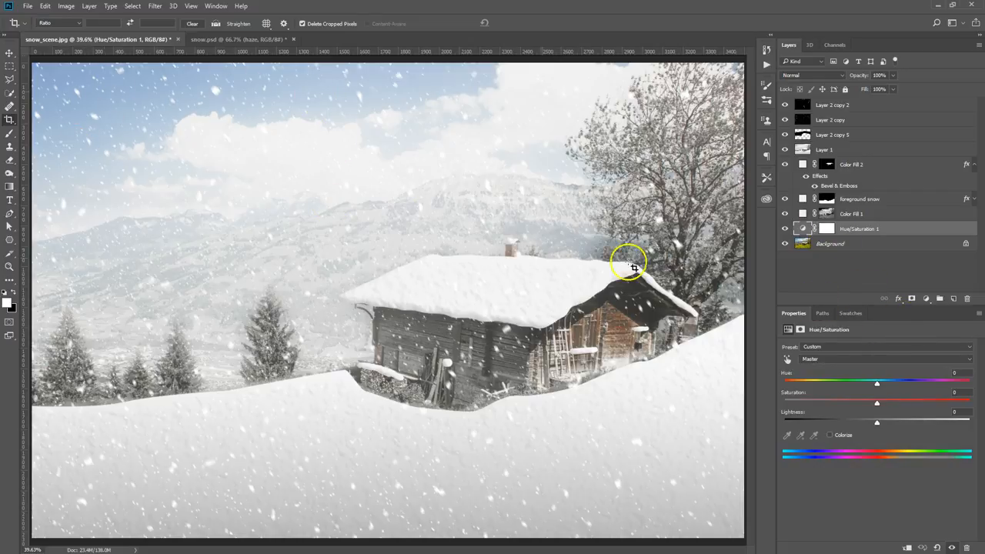
{"action": "left_click", "coordinate": [968, 359]}
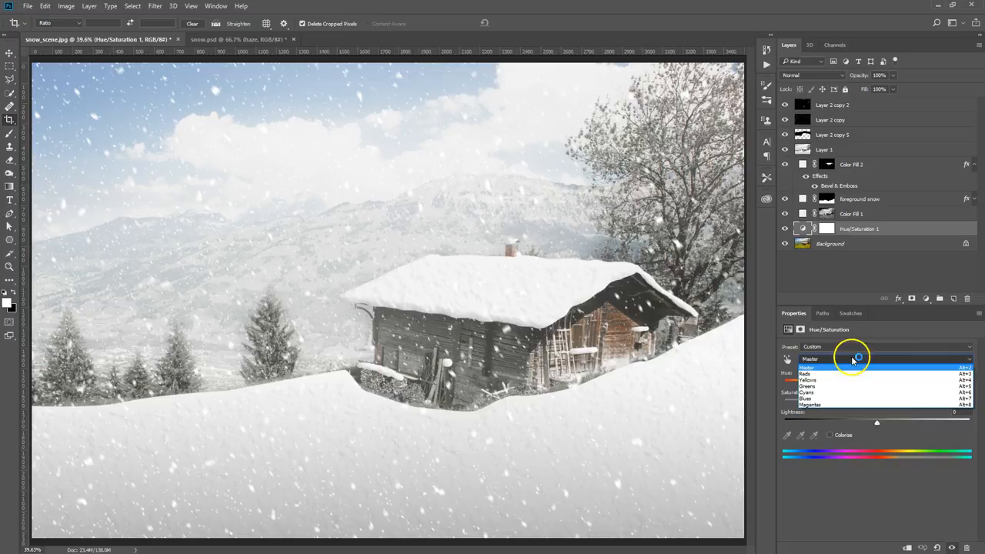
{"action": "left_click", "coordinate": [817, 392]}
{"action": "left_click_drag", "start_coordinate": [877, 404], "coordinate": [852, 414]}
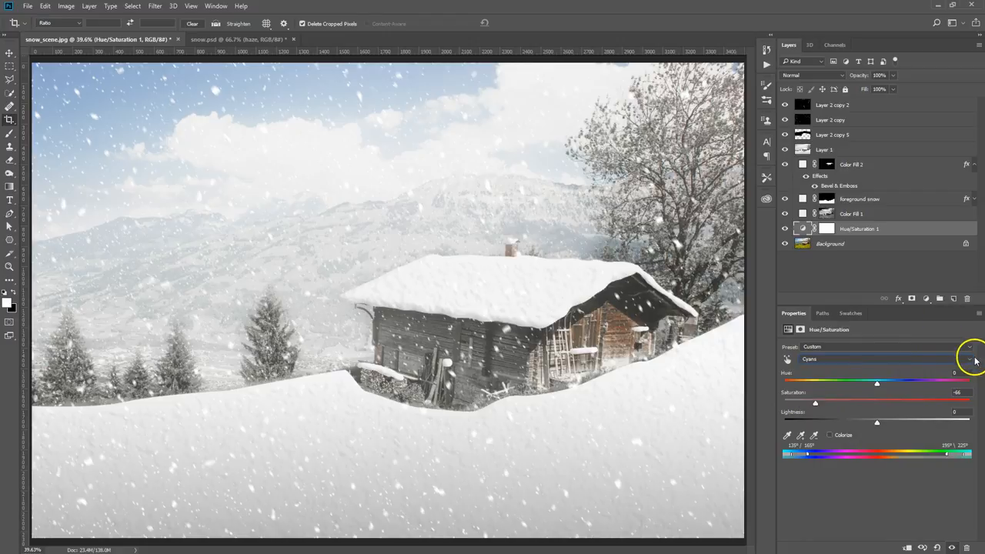
{"action": "left_click", "coordinate": [970, 359]}
{"action": "left_click", "coordinate": [846, 399]}
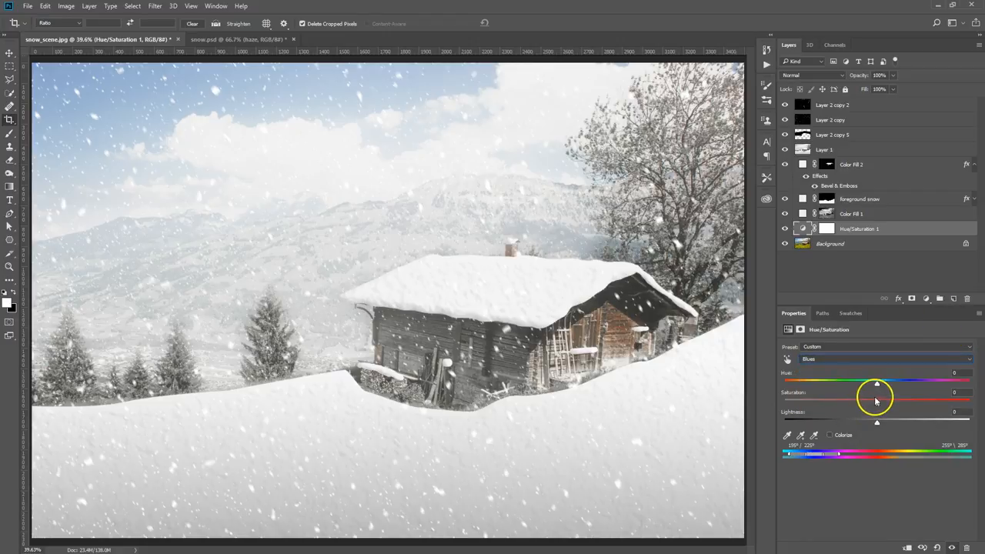
{"action": "left_click_drag", "start_coordinate": [876, 406], "coordinate": [818, 405]}
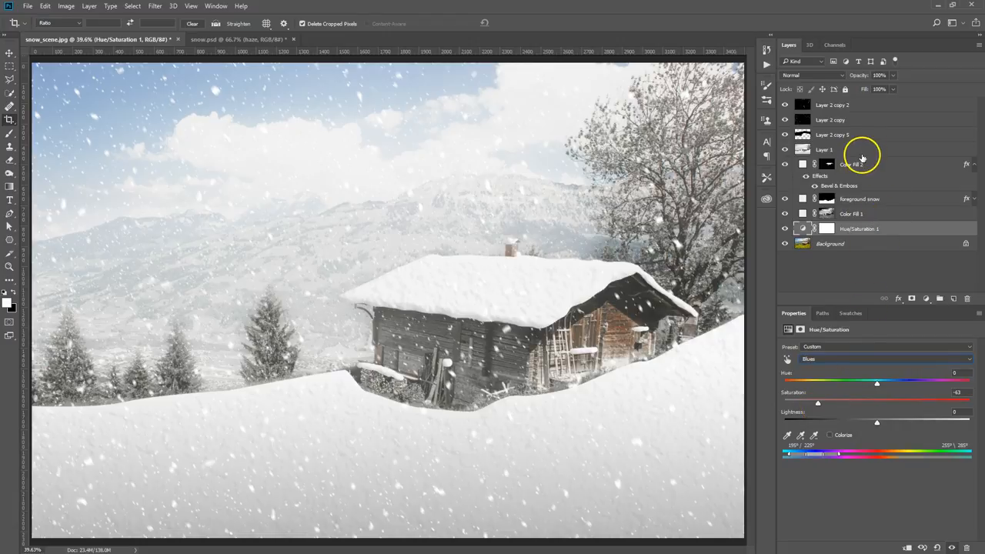
Step: Add a new Hue/Saturation adjustment layer directly above Layer 1
{"action": "left_click", "coordinate": [838, 152]}
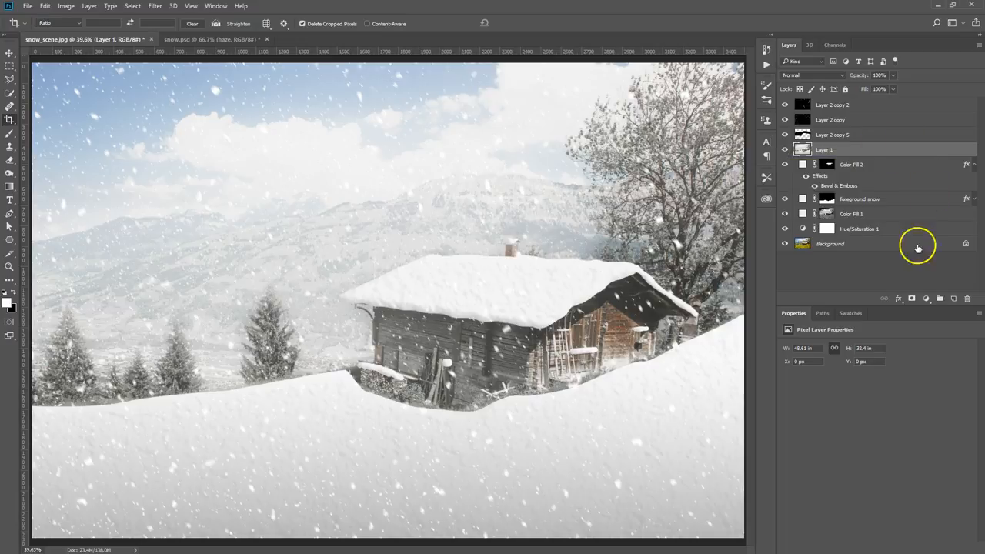
{"action": "left_click", "coordinate": [926, 299]}
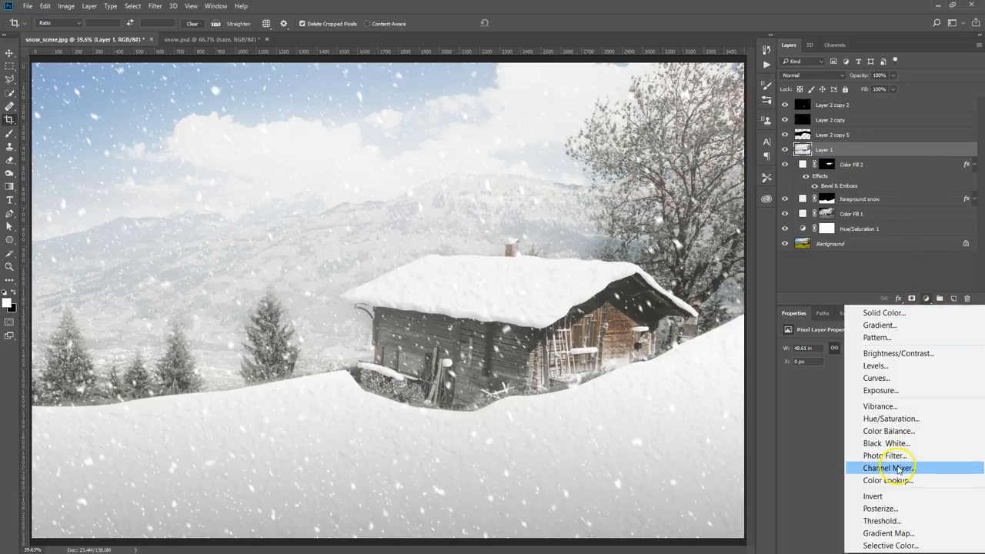
{"action": "left_click", "coordinate": [890, 419]}
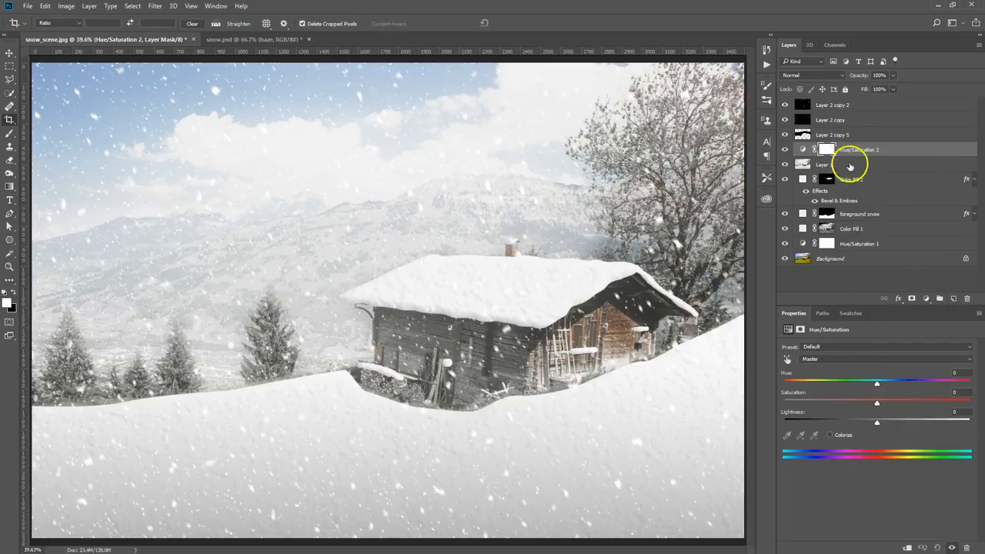
Step: In the new Hue/Saturation adjustment, set the saturation of Cyans to -46 and of Blues to -19
{"action": "left_click", "coordinate": [971, 359]}
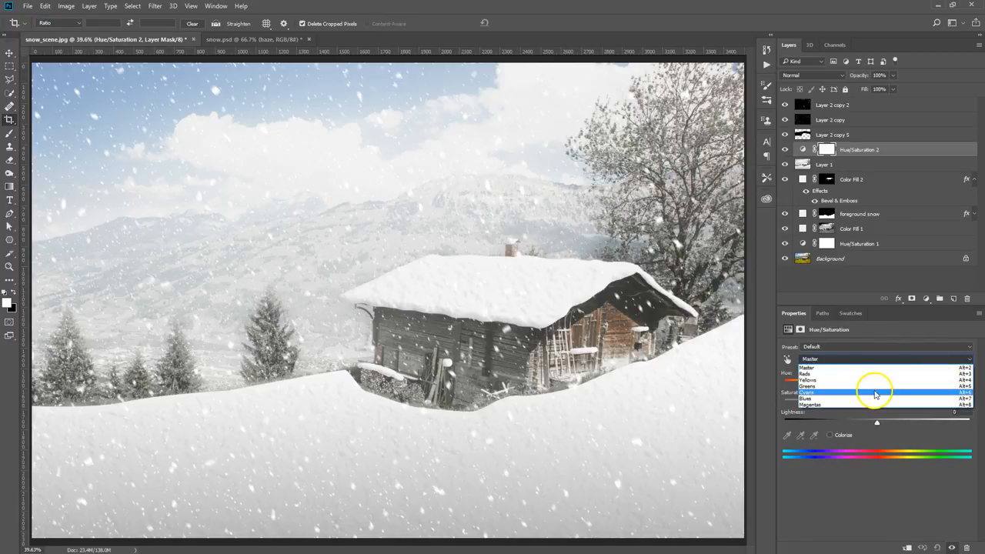
{"action": "left_click", "coordinate": [872, 395]}
{"action": "left_click_drag", "start_coordinate": [877, 405], "coordinate": [835, 407]}
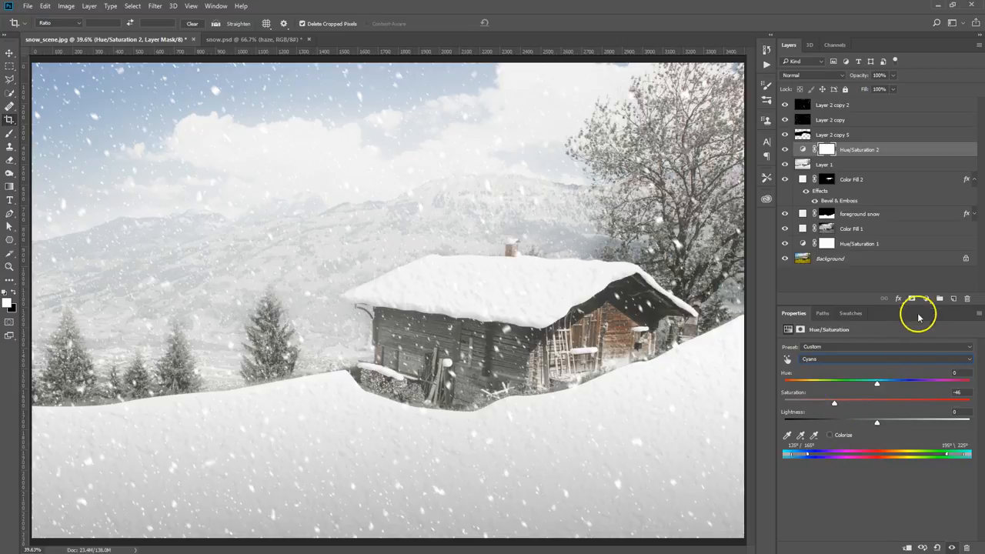
{"action": "left_click", "coordinate": [968, 361]}
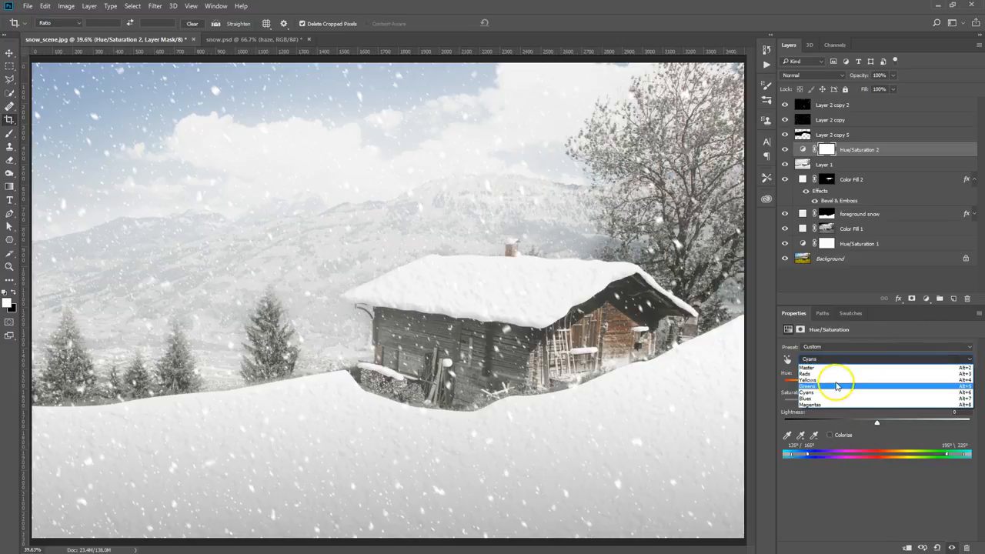
{"action": "left_click", "coordinate": [817, 394]}
{"action": "mouse_move", "coordinate": [876, 406]}
{"action": "left_mouse_down"}
{"action": "mouse_move", "coordinate": [848, 410]}
{"action": "mouse_move", "coordinate": [860, 412]}
{"action": "left_mouse_up"}
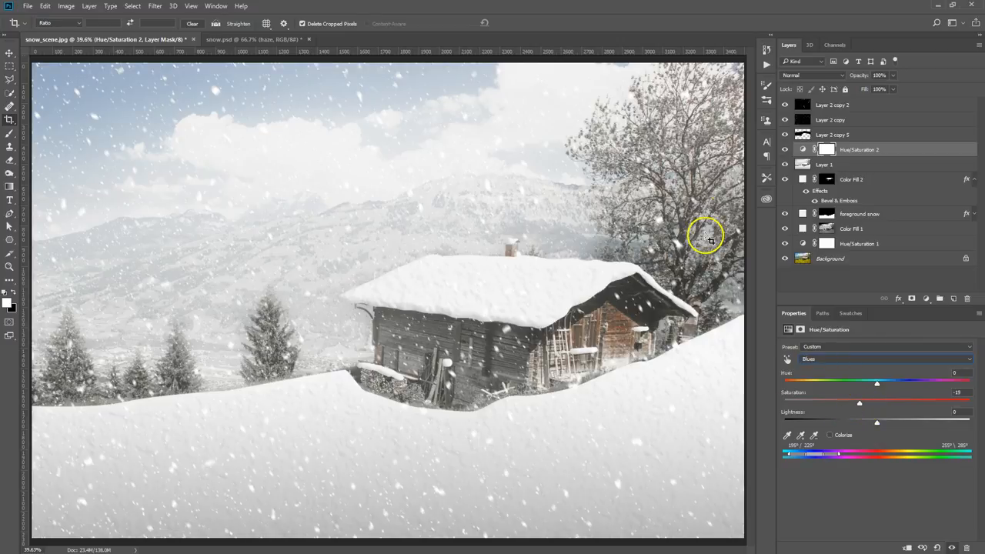